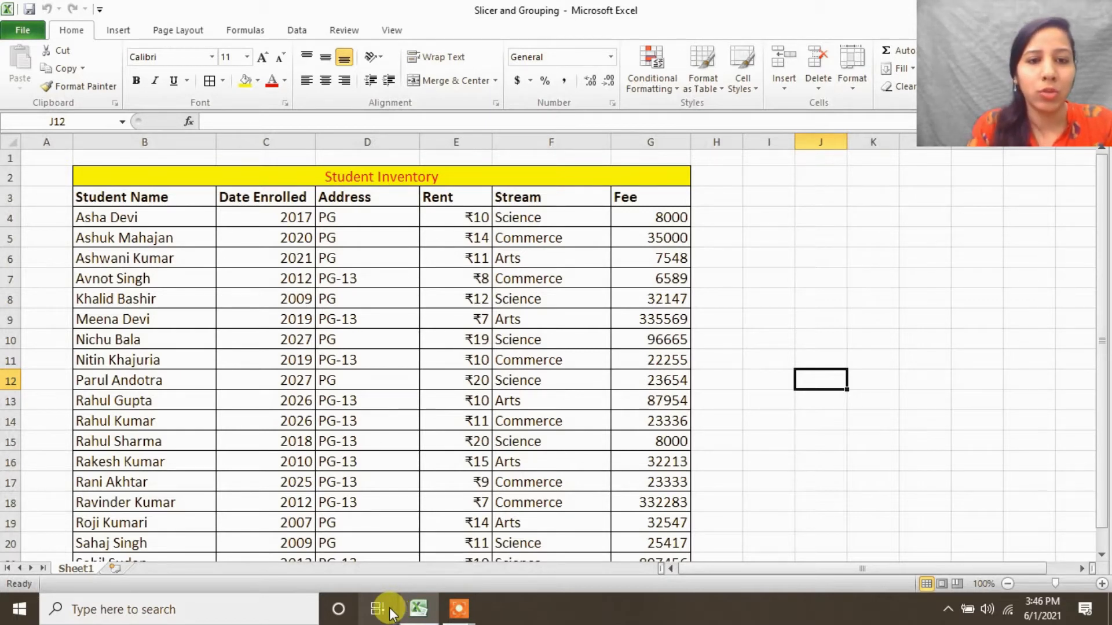
# - Look over the records in the Student Inventory table, moving through the Address, Fee and Date Enrolled columns
pyautogui.click(191, 387)
pyautogui.click(364, 317)
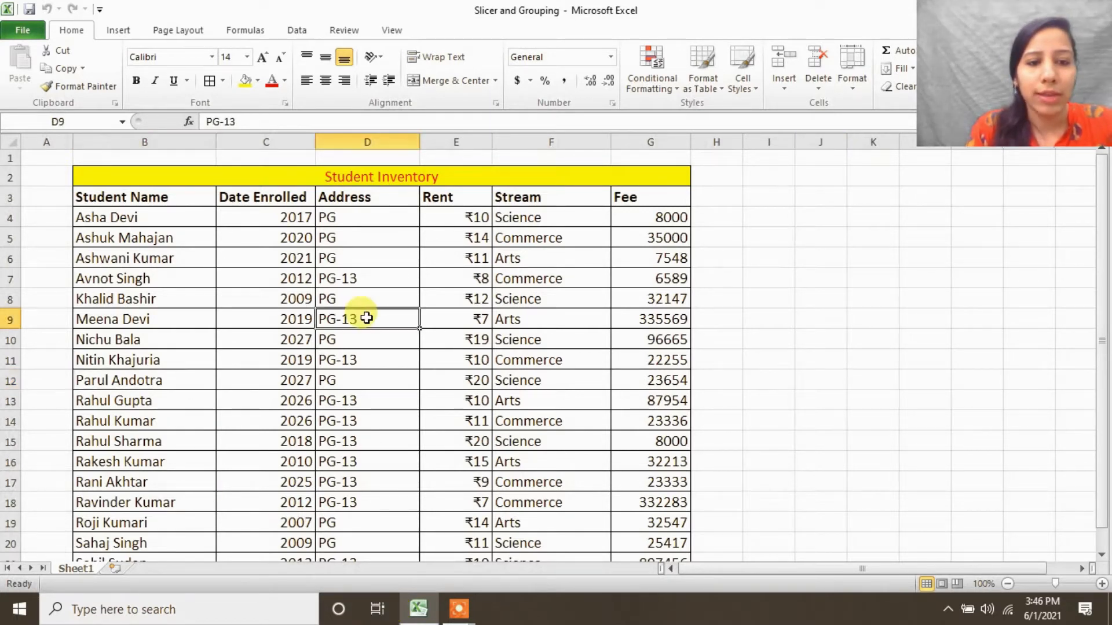
pyautogui.press('Down')
pyautogui.press('Down')
pyautogui.press('Down')
pyautogui.press('Down')
pyautogui.press('Down')
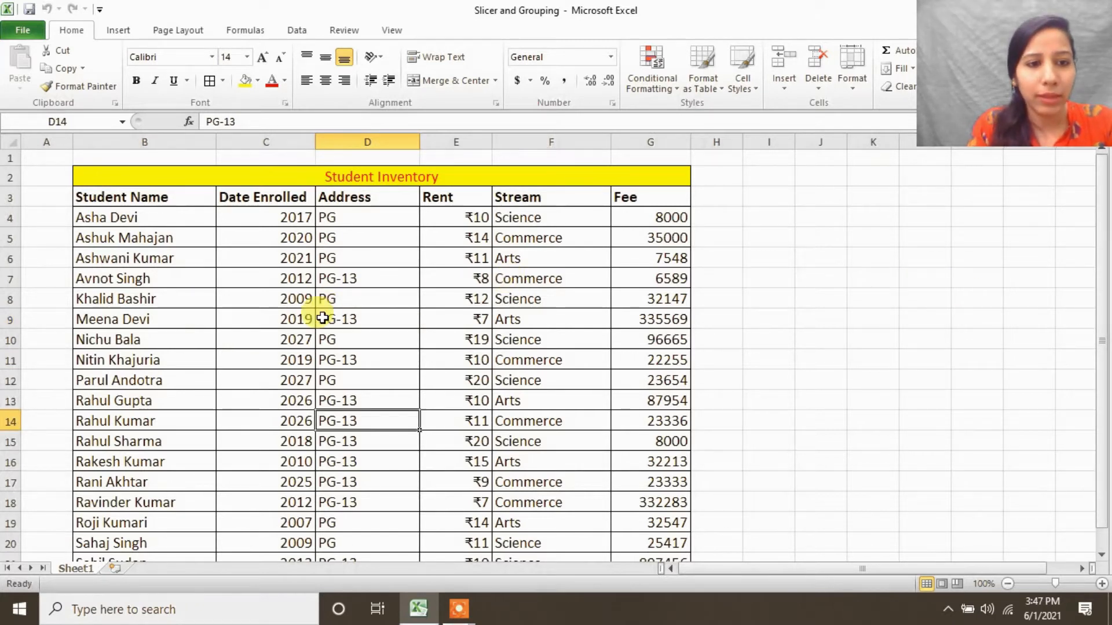
pyautogui.press('Down')
pyautogui.press('Down')
pyautogui.press('Down')
pyautogui.press('Up')
pyautogui.press('Up')
pyautogui.press('Up')
pyautogui.press('Up')
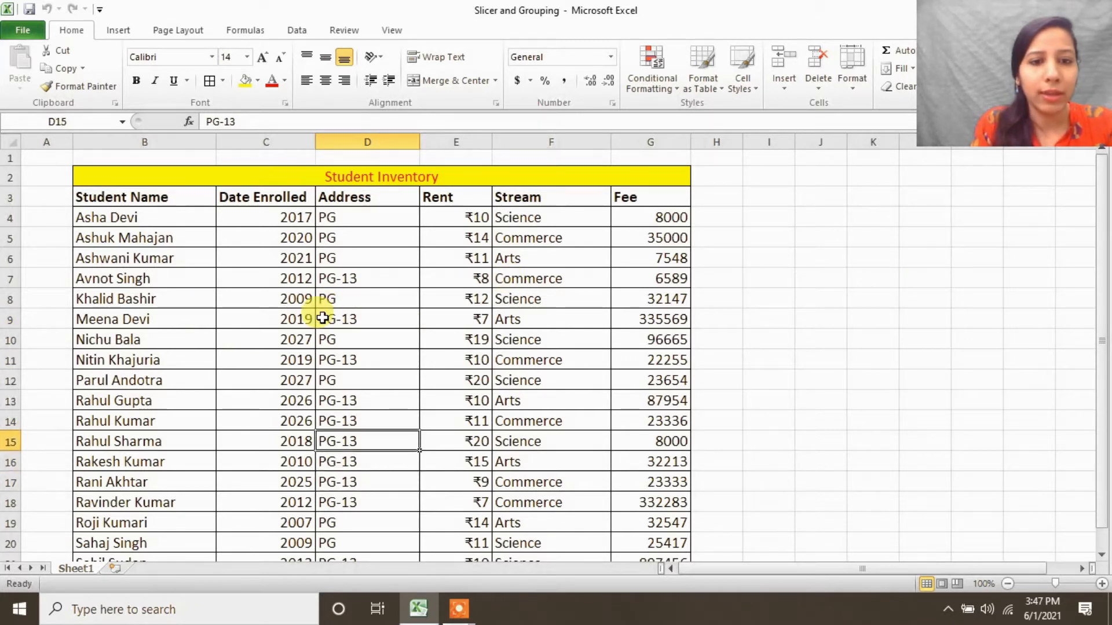
pyautogui.press('Right')
pyautogui.press('Right')
pyautogui.press('Right')
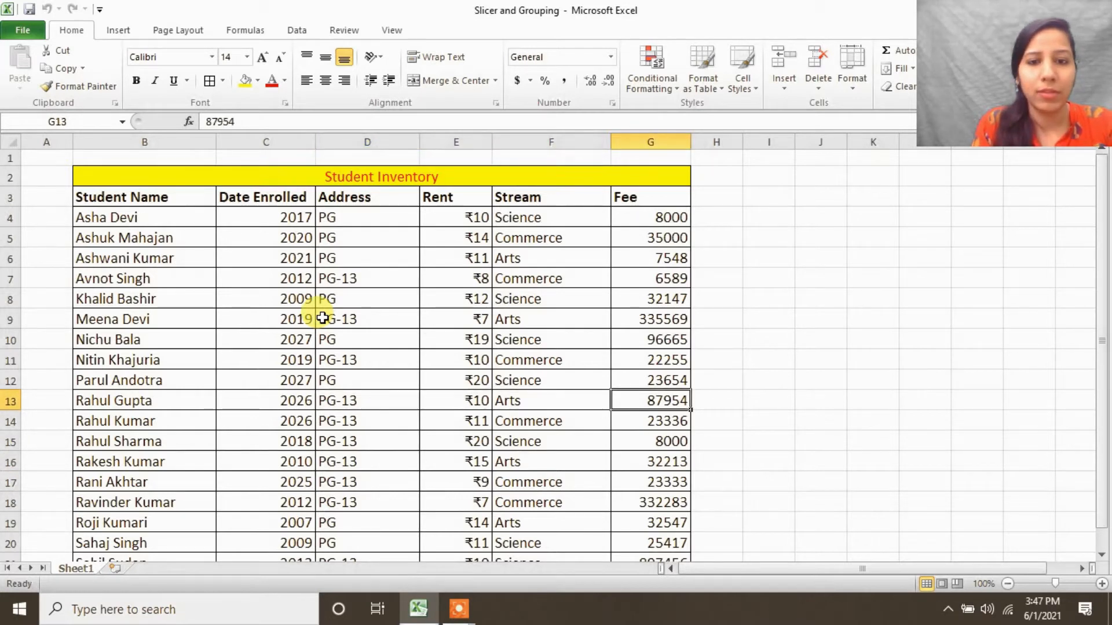
pyautogui.click(232, 340)
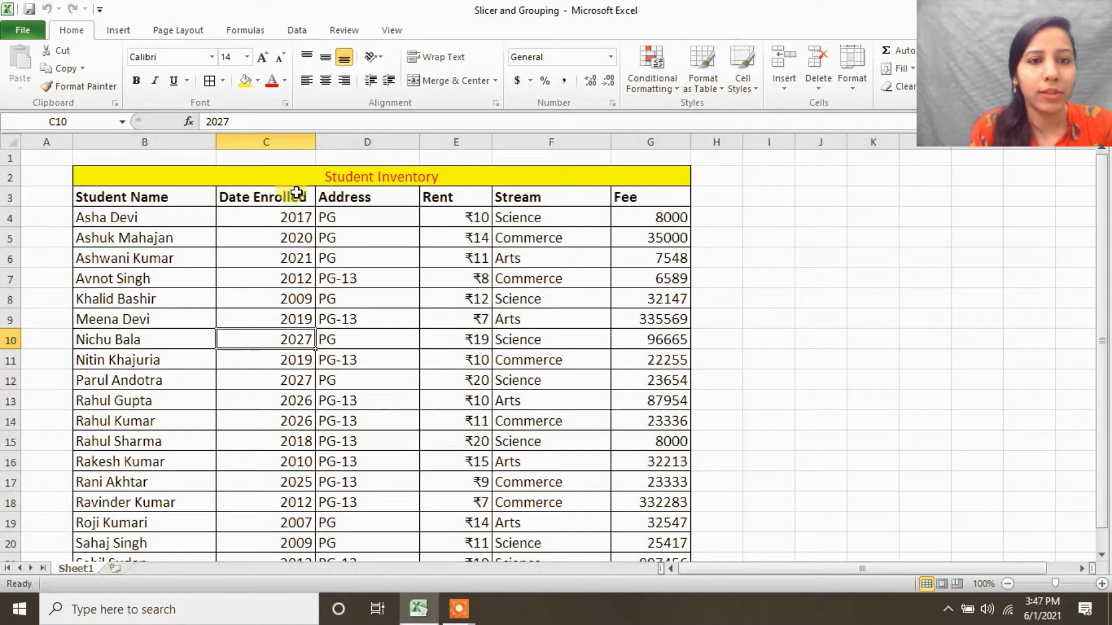
# - Review the table's column headings from Student Name through Date Enrolled, Address, Rent and Stream to Fee
pyautogui.click(127, 198)
pyautogui.click(270, 201)
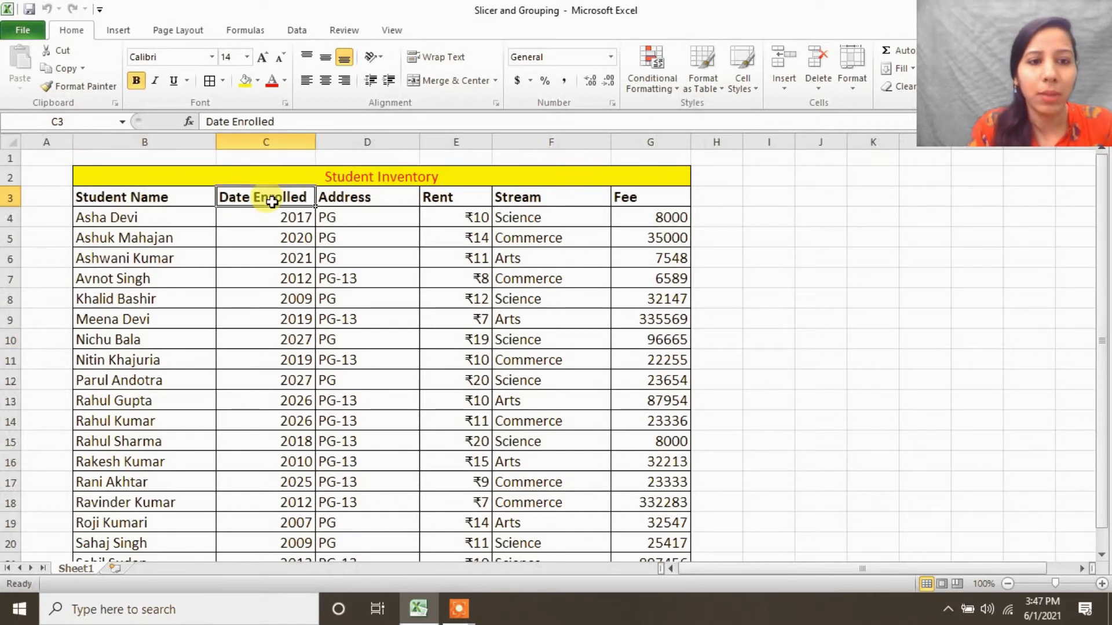
pyautogui.click(364, 197)
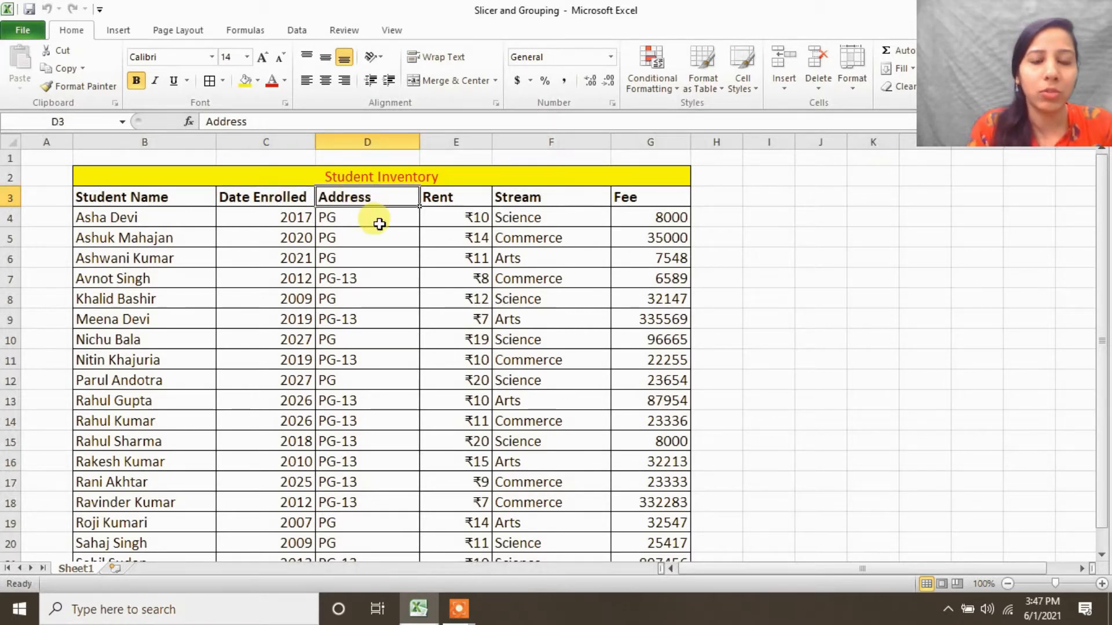
pyautogui.click(442, 205)
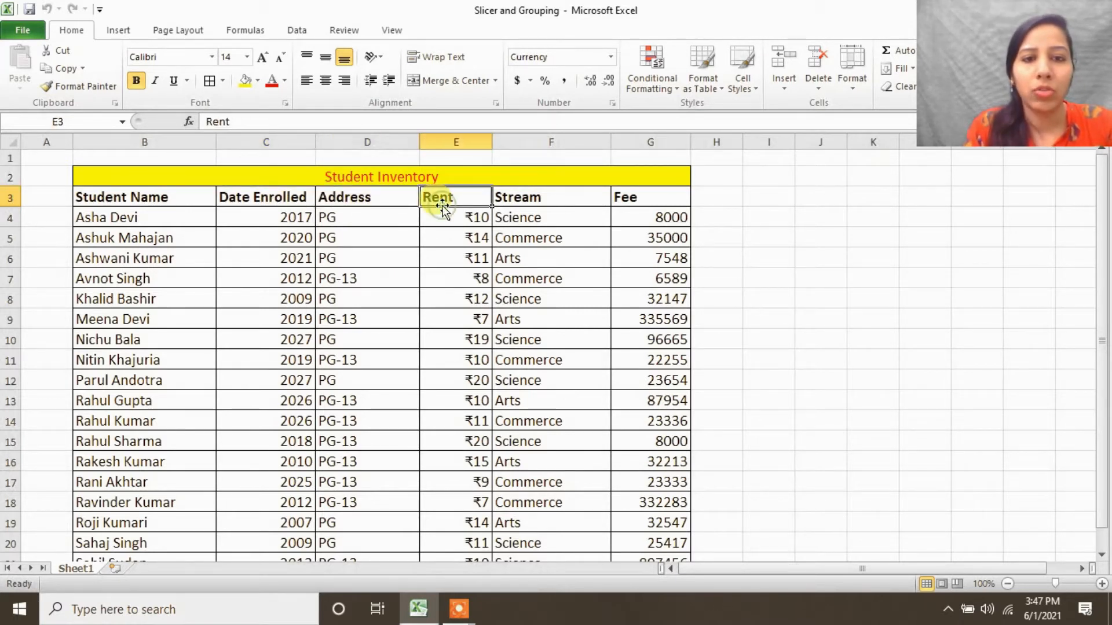
pyautogui.click(559, 198)
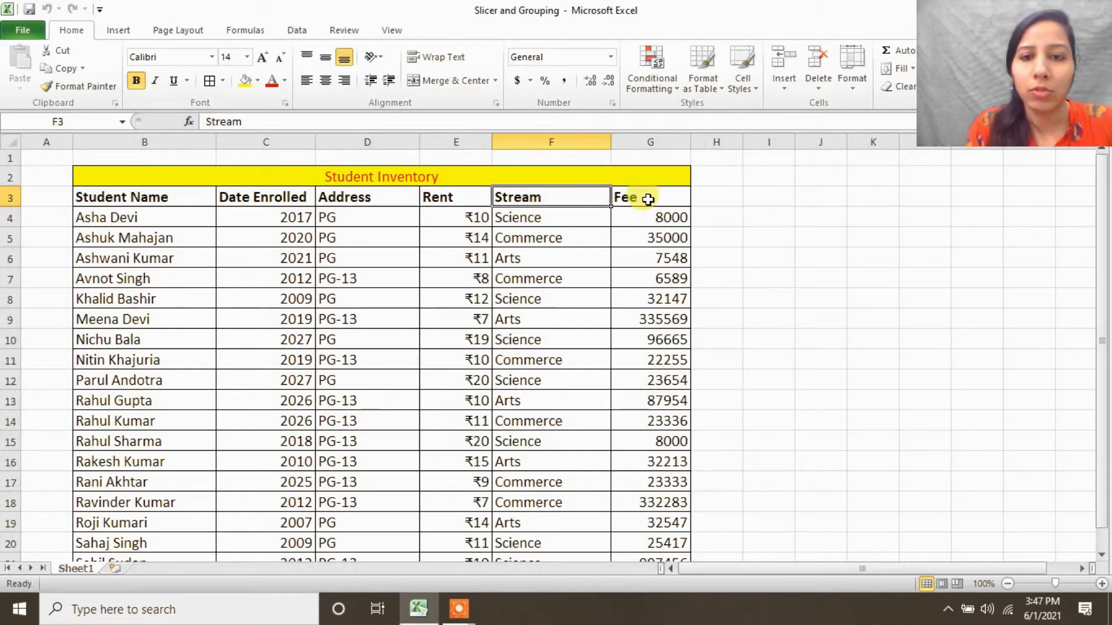
pyautogui.click(647, 198)
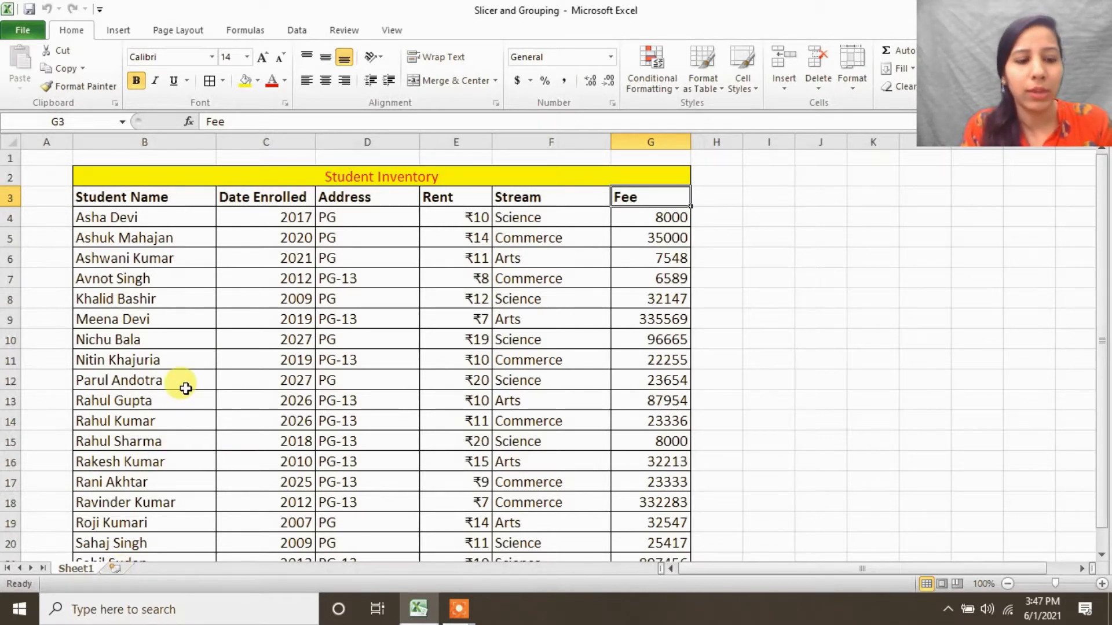
# - Create a PivotTable on a new worksheet from the student table, range Sheet1!$B$3:$G$21
pyautogui.click(164, 274)
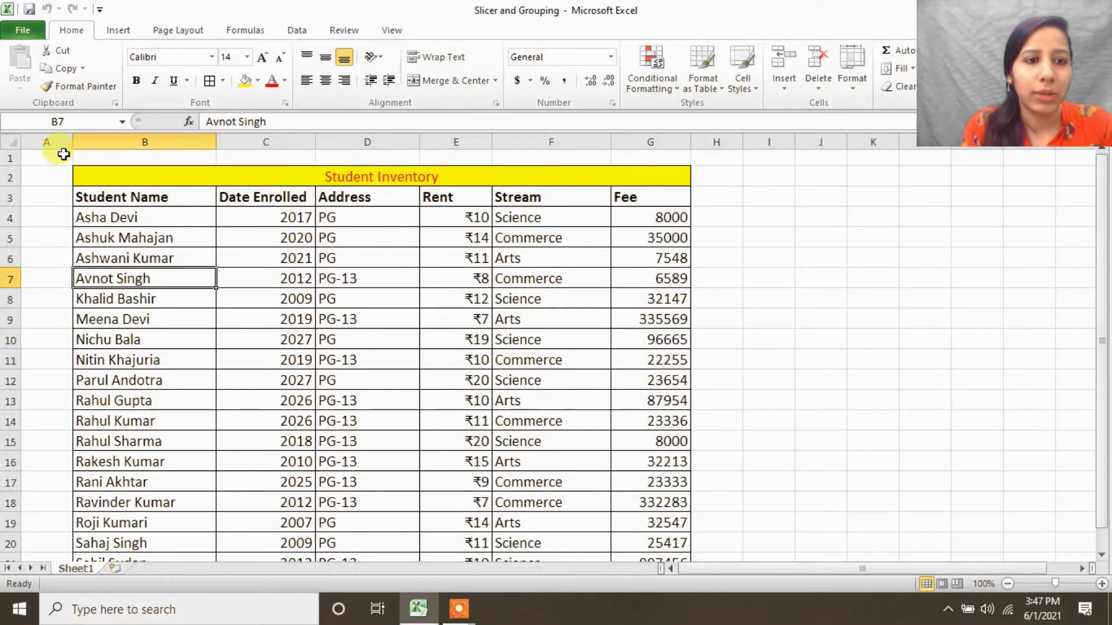
pyautogui.click(154, 256)
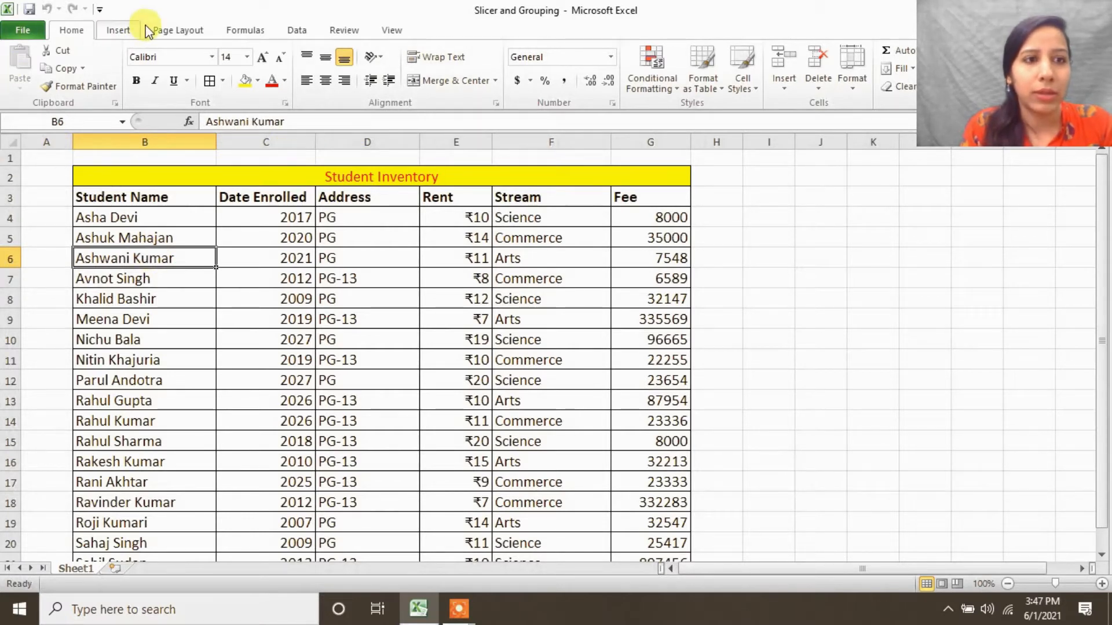
pyautogui.click(119, 30)
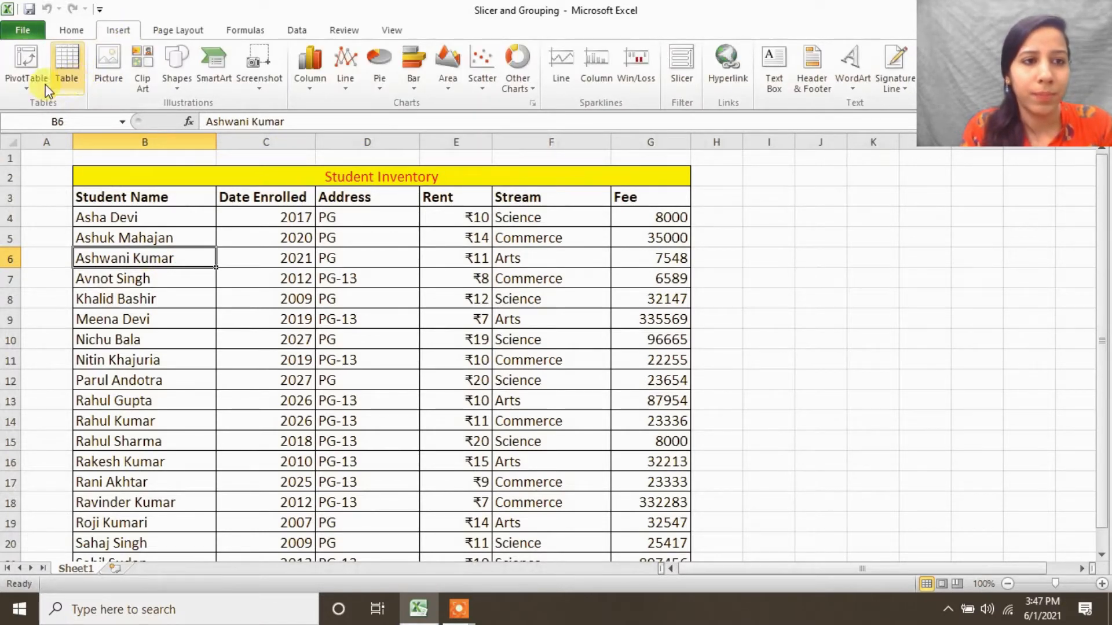
pyautogui.click(24, 92)
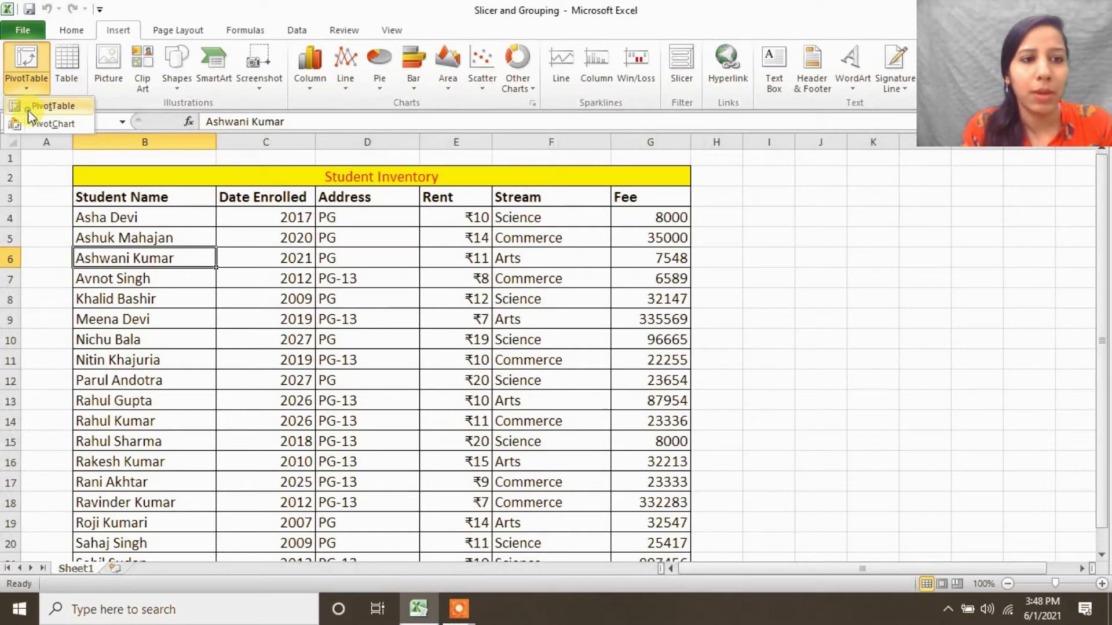
pyautogui.click(28, 106)
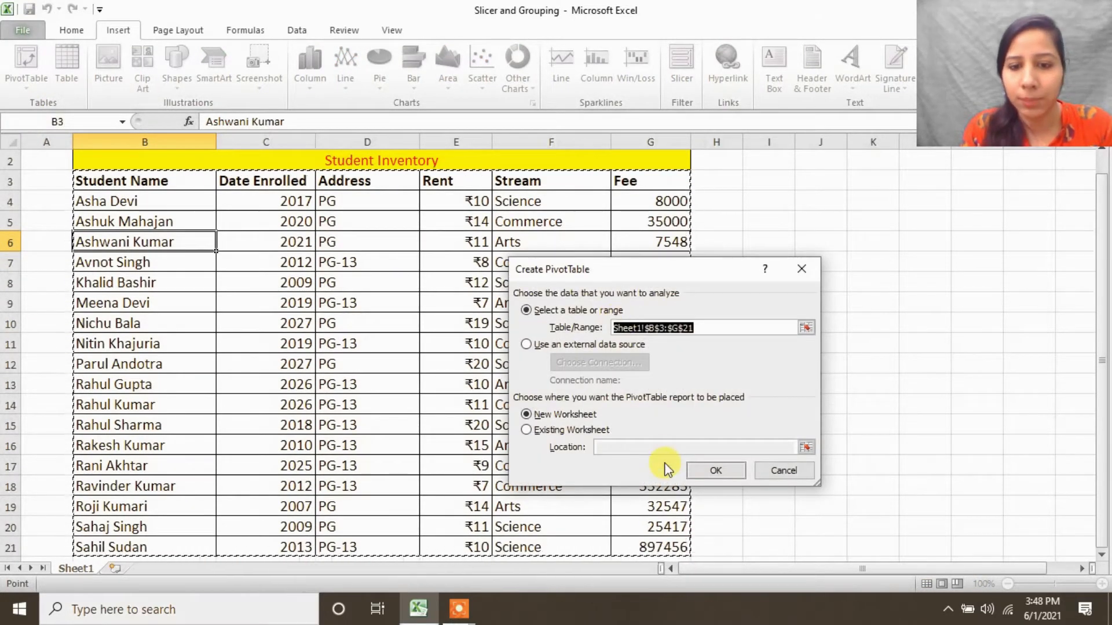
pyautogui.click(719, 471)
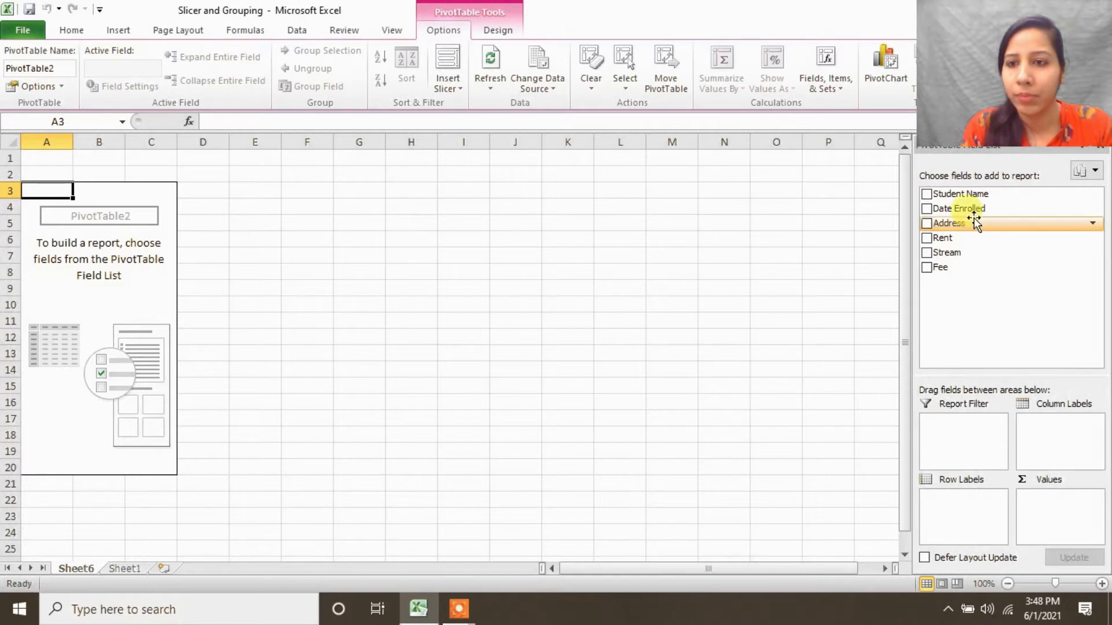
# - Build the PivotTable with Student Name as row labels, sum of Fee as values and Address as column labels
pyautogui.click(928, 197)
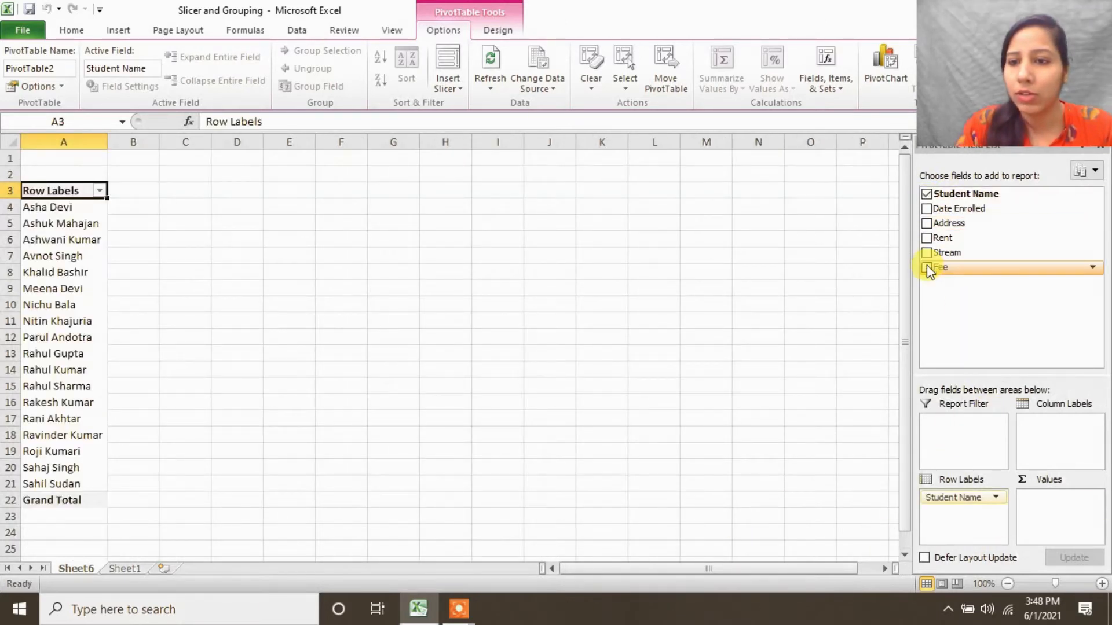
pyautogui.moveTo(938, 282); pyautogui.dragTo(1037, 503)
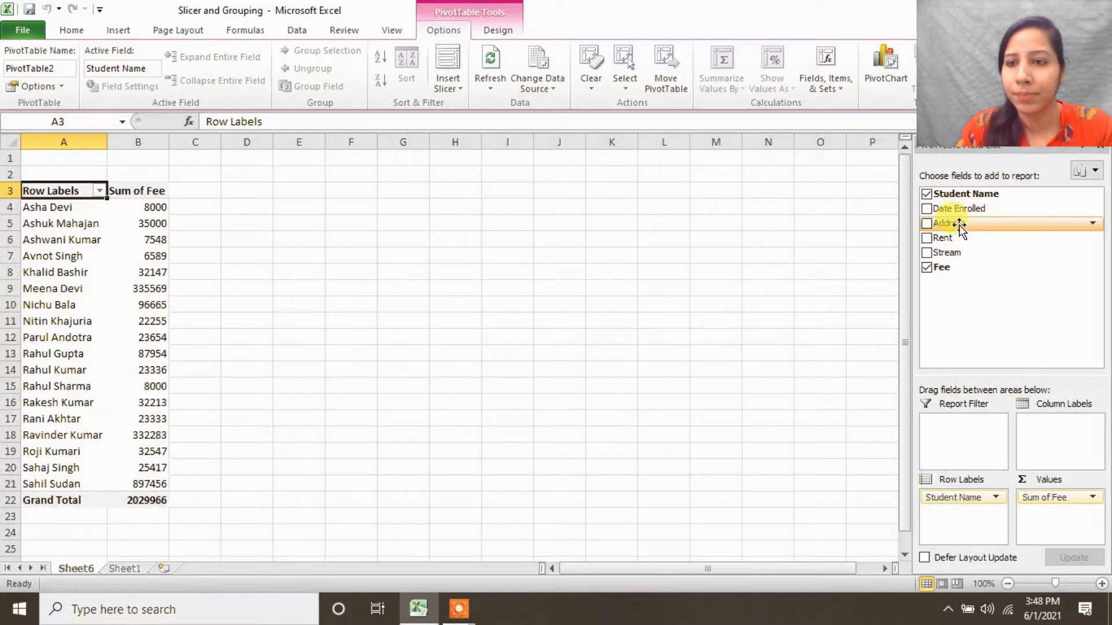
pyautogui.moveTo(955, 237); pyautogui.dragTo(1074, 442)
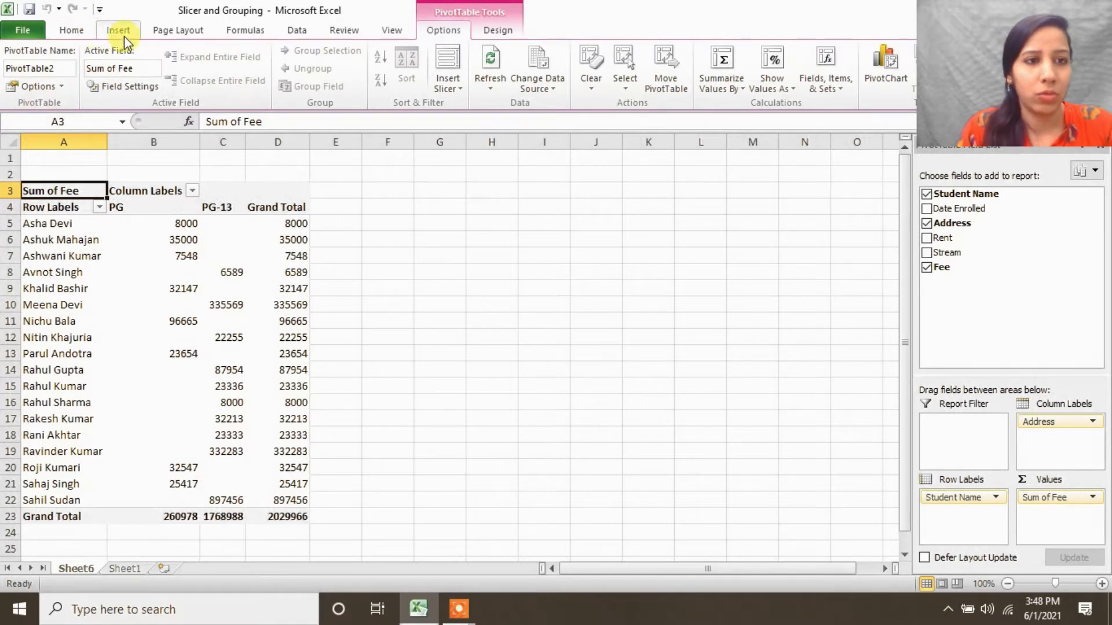
# - Change the PivotTable's report layout to Outline Form
pyautogui.click(152, 237)
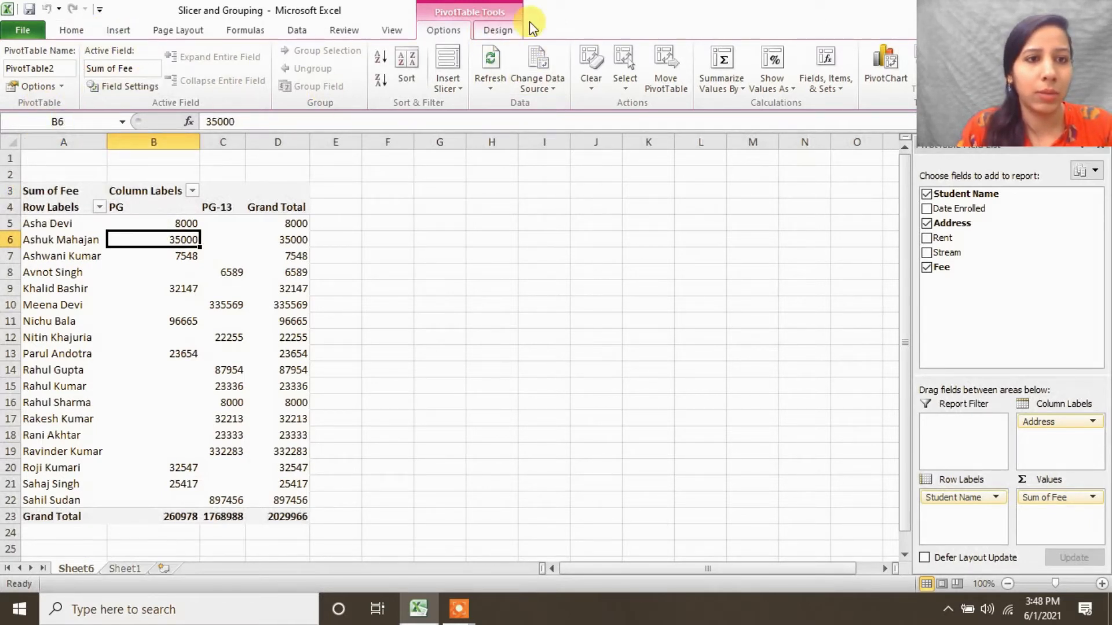
pyautogui.click(496, 29)
pyautogui.click(116, 91)
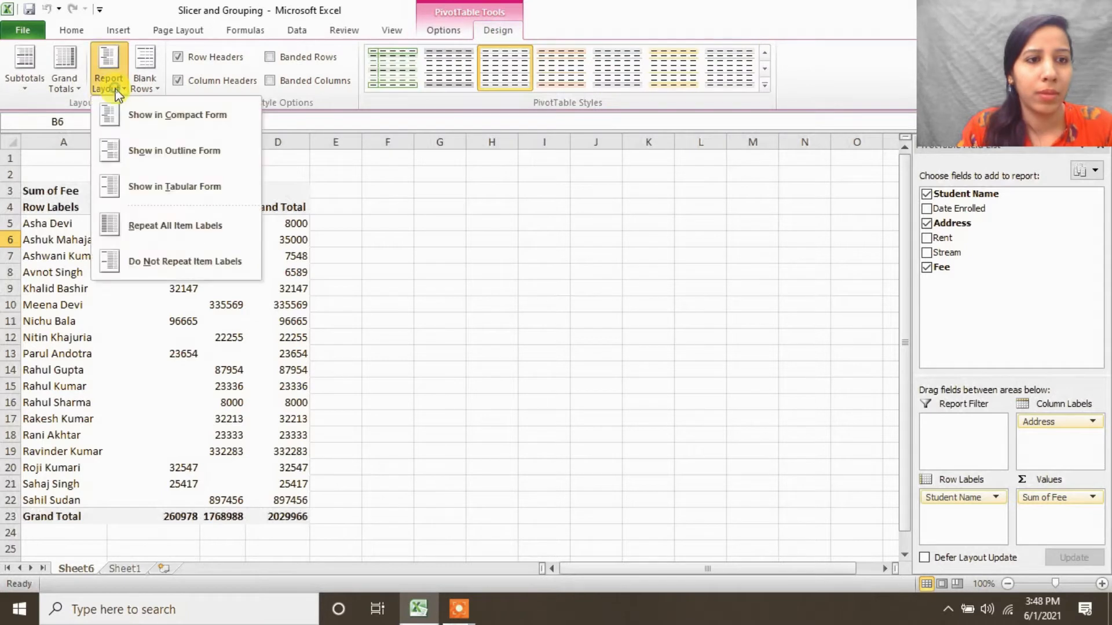
pyautogui.click(155, 153)
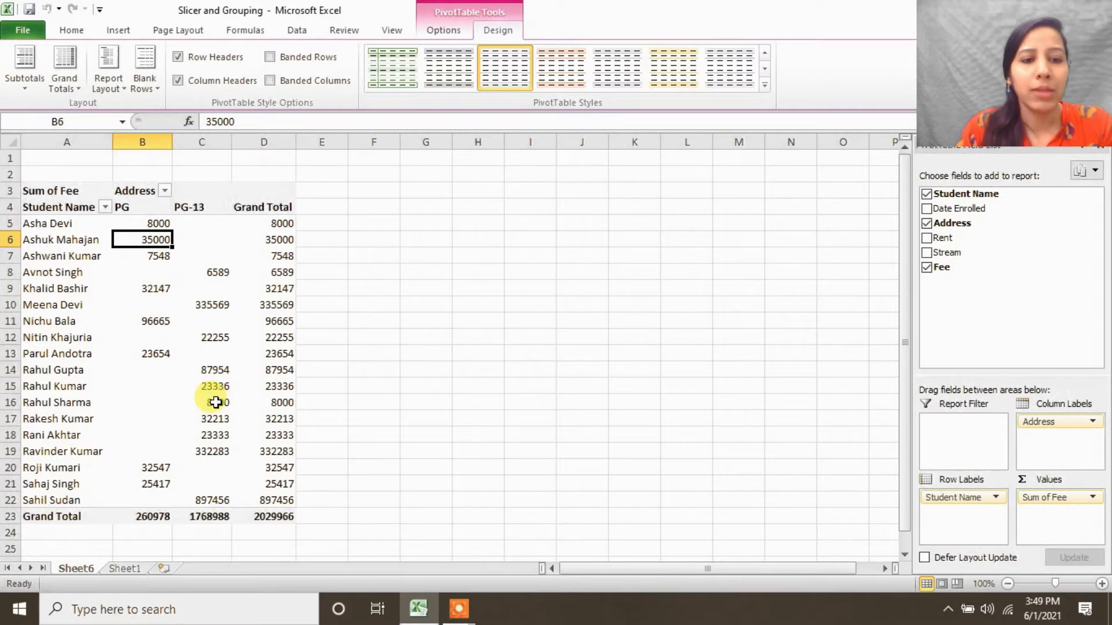
# - Insert slicers for the Stream and Date Enrolled fields of the PivotTable
pyautogui.click(215, 403)
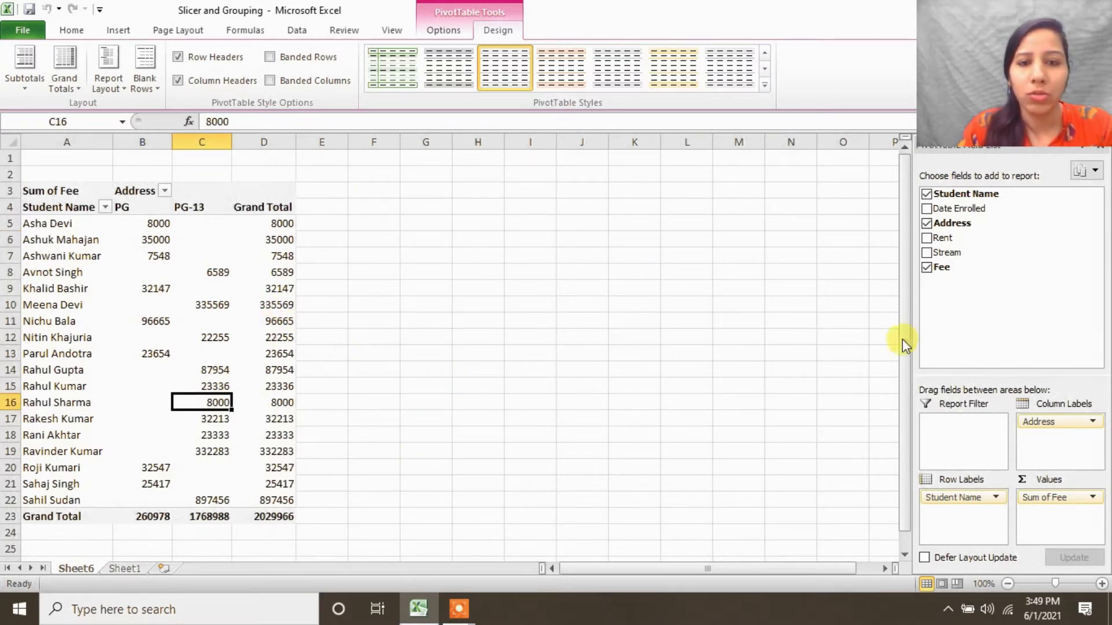
pyautogui.click(200, 269)
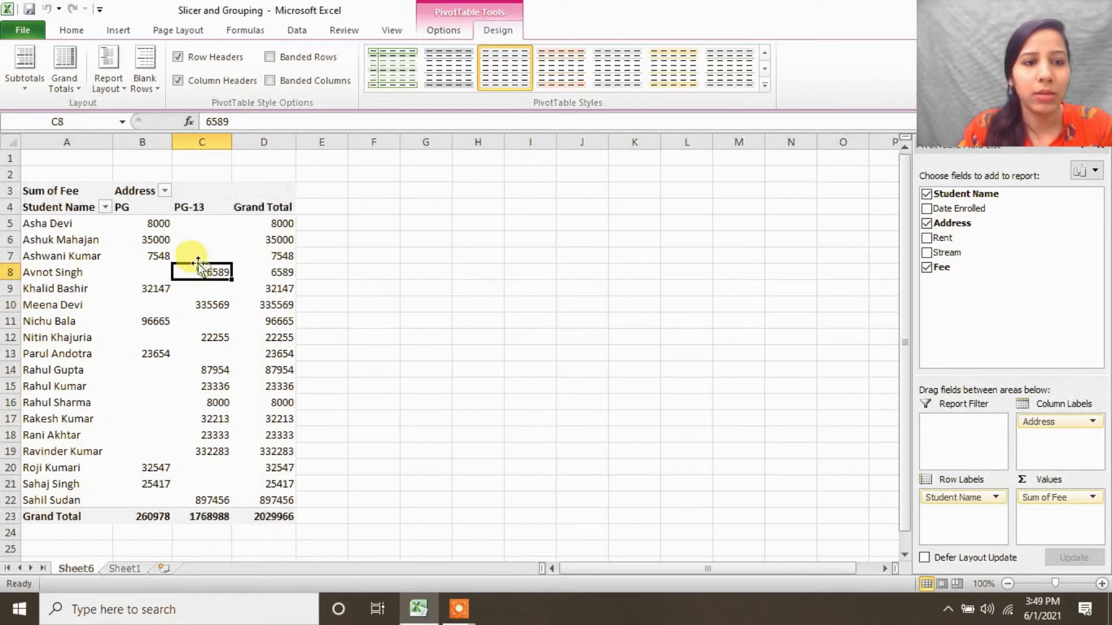
pyautogui.click(434, 31)
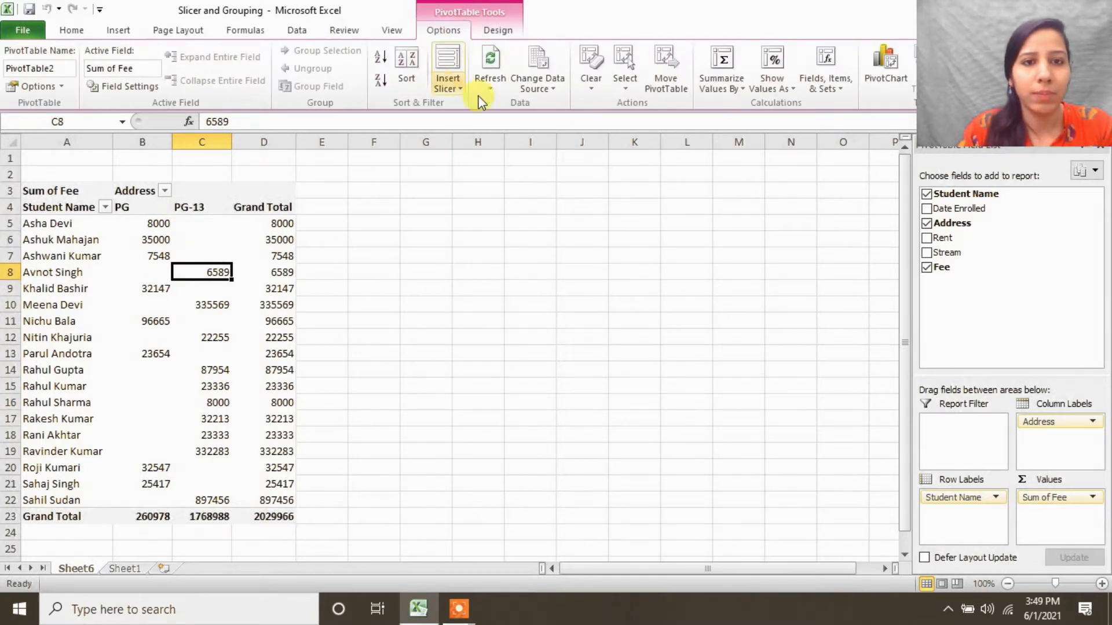
pyautogui.click(157, 242)
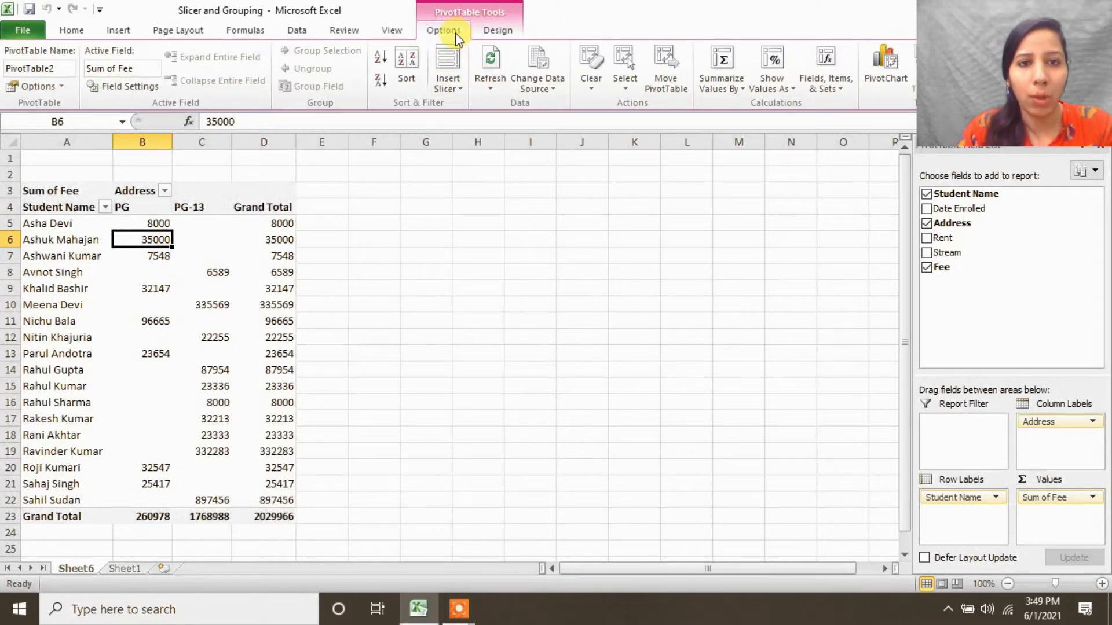
pyautogui.click(461, 93)
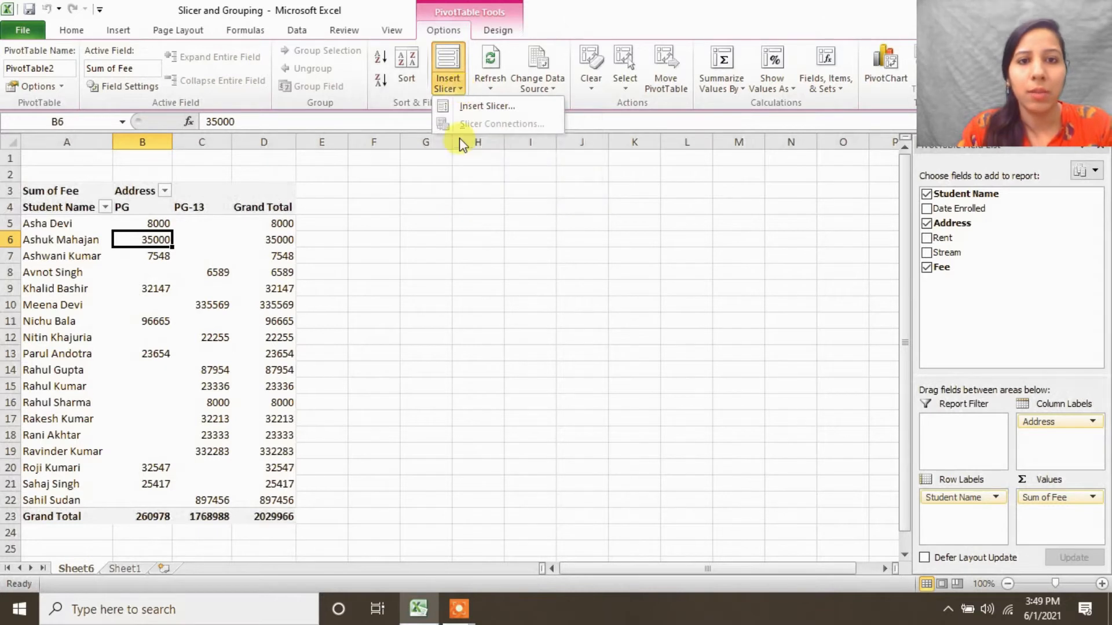
pyautogui.click(462, 107)
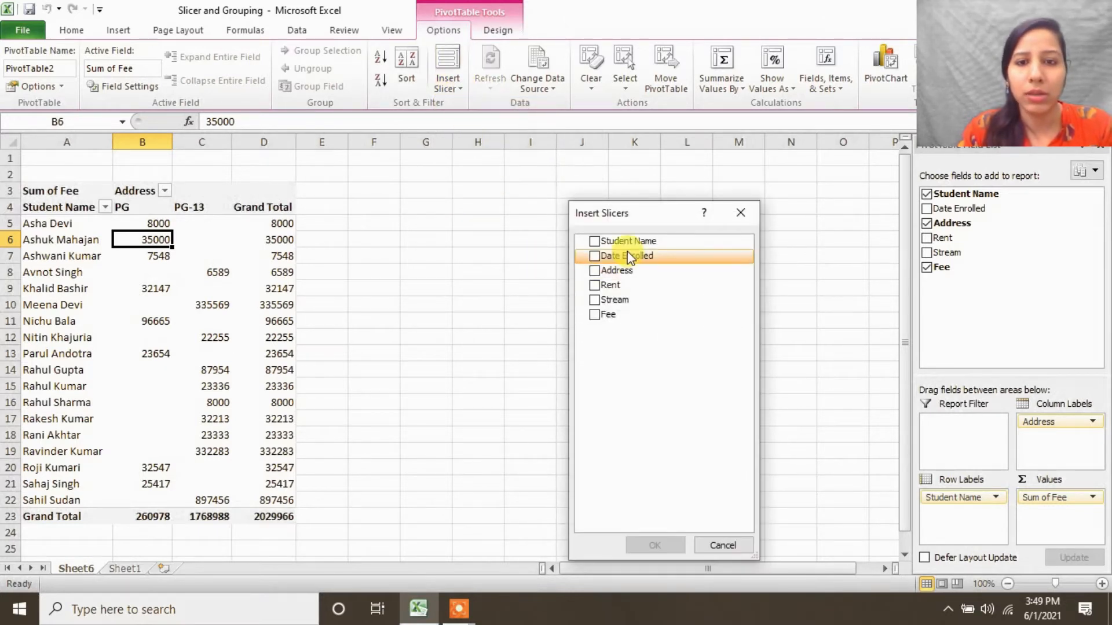
pyautogui.click(601, 300)
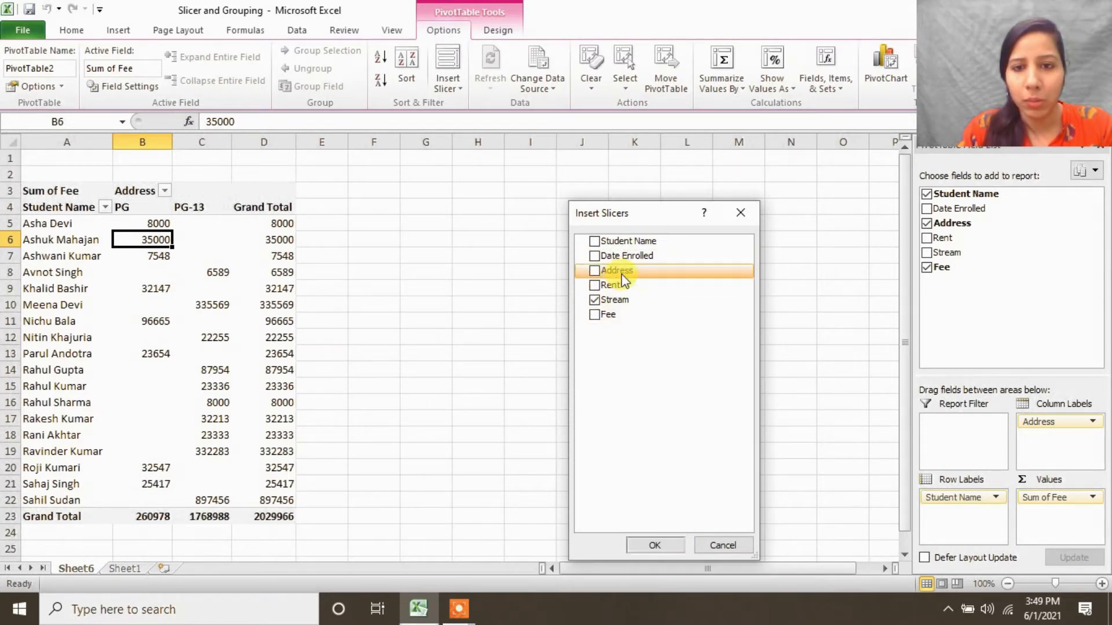
pyautogui.click(593, 258)
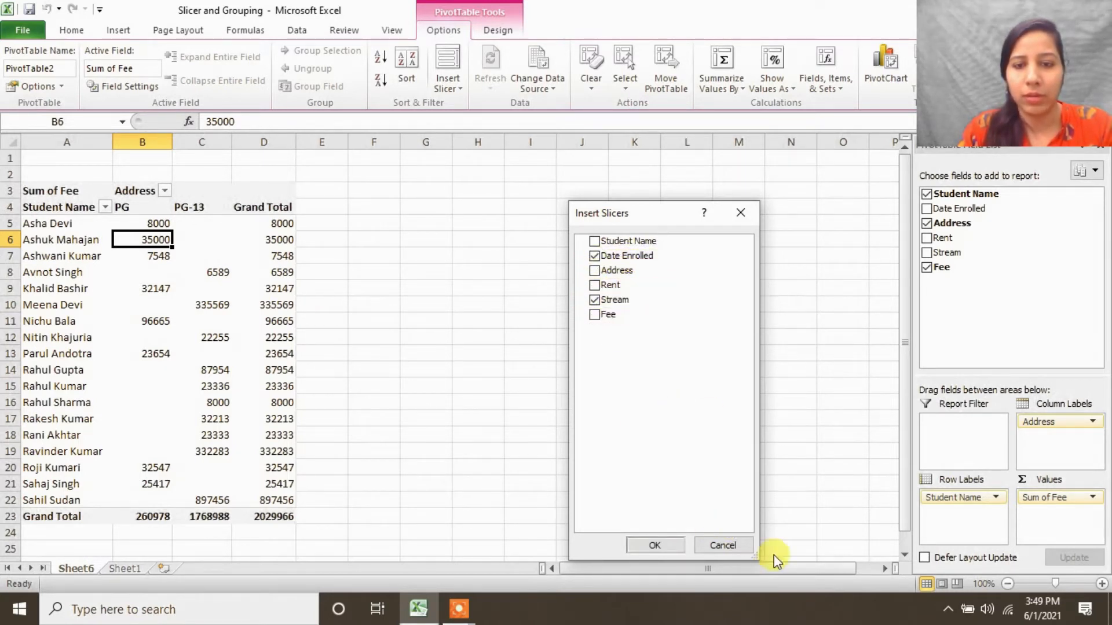
pyautogui.click(665, 547)
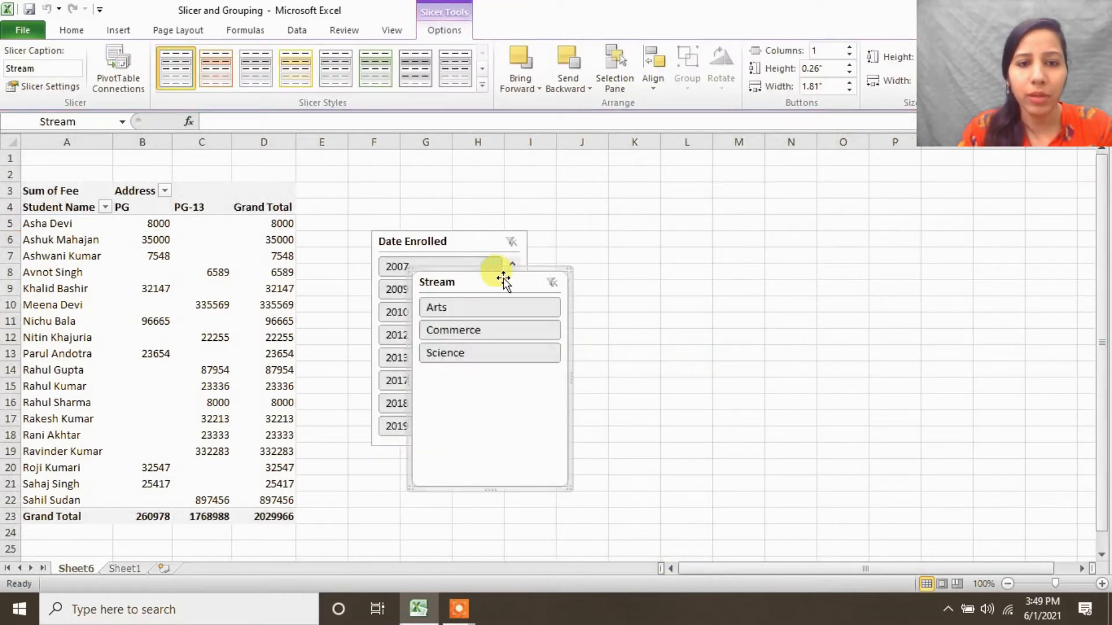
# - Move the Stream slicer beside the Date Enrolled slicer and use it to filter the PivotTable to Commerce
pyautogui.moveTo(504, 281); pyautogui.dragTo(665, 253)
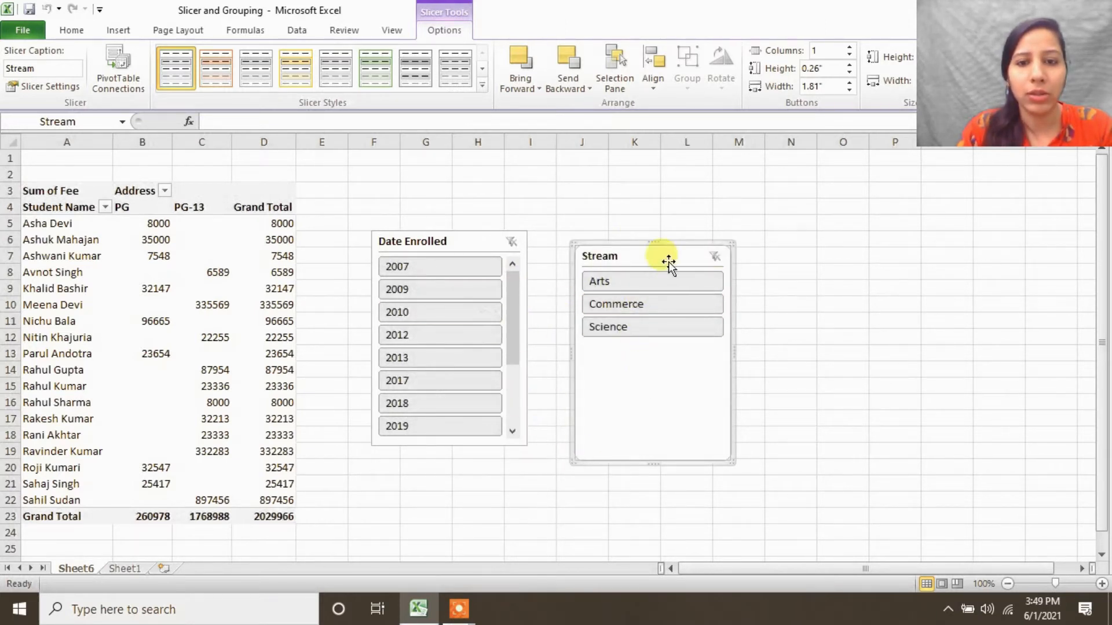
pyautogui.moveTo(516, 350); pyautogui.dragTo(512, 292)
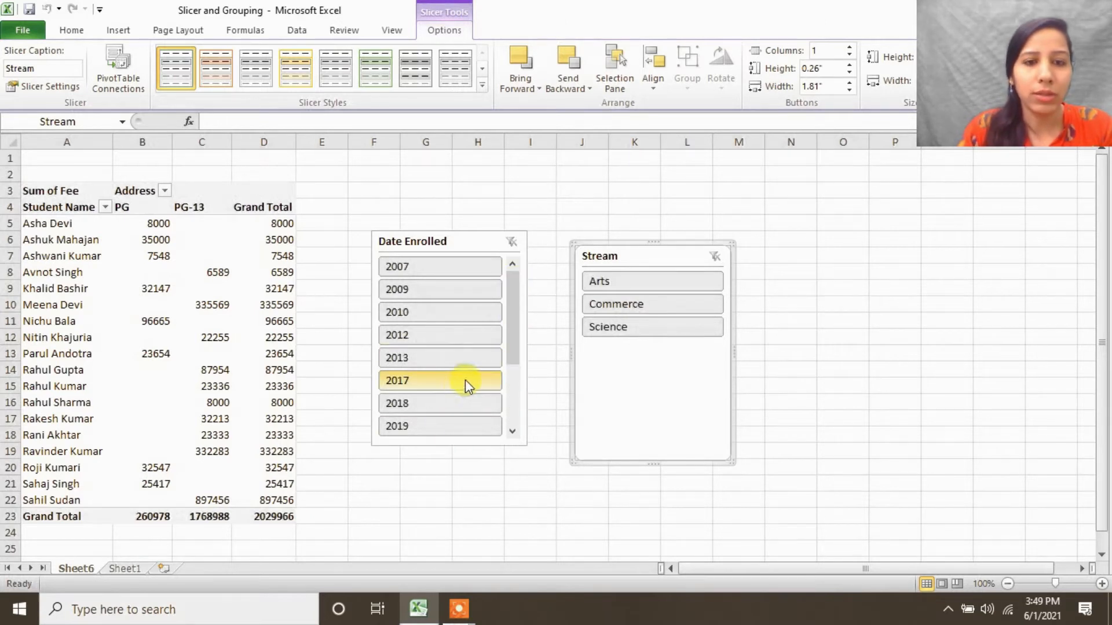
pyautogui.click(259, 353)
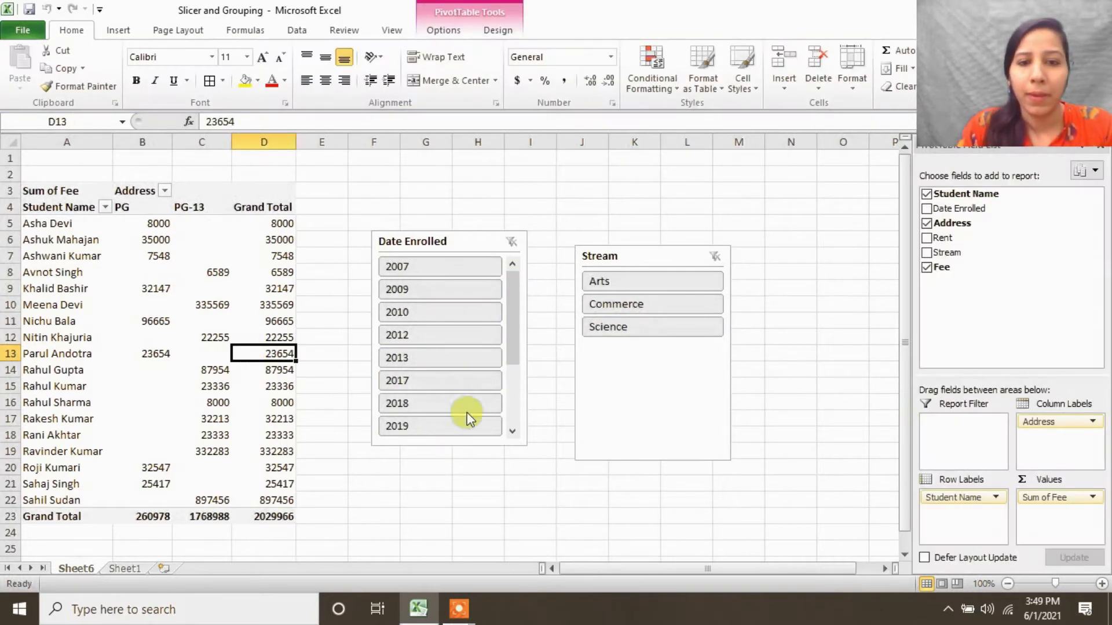
pyautogui.click(624, 306)
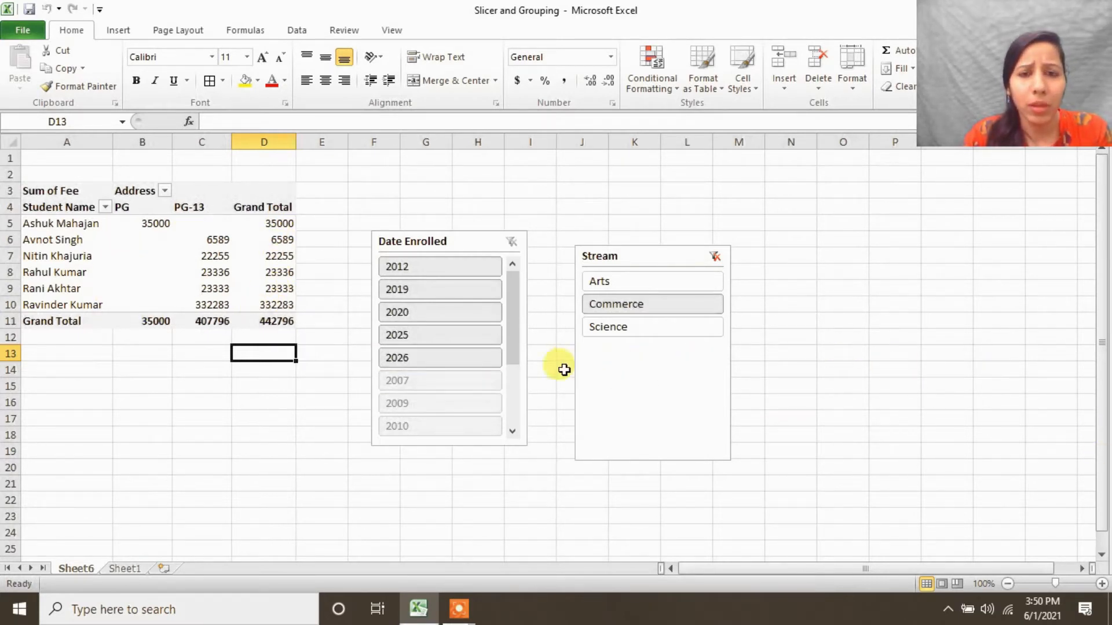
pyautogui.moveTo(519, 362); pyautogui.dragTo(526, 288)
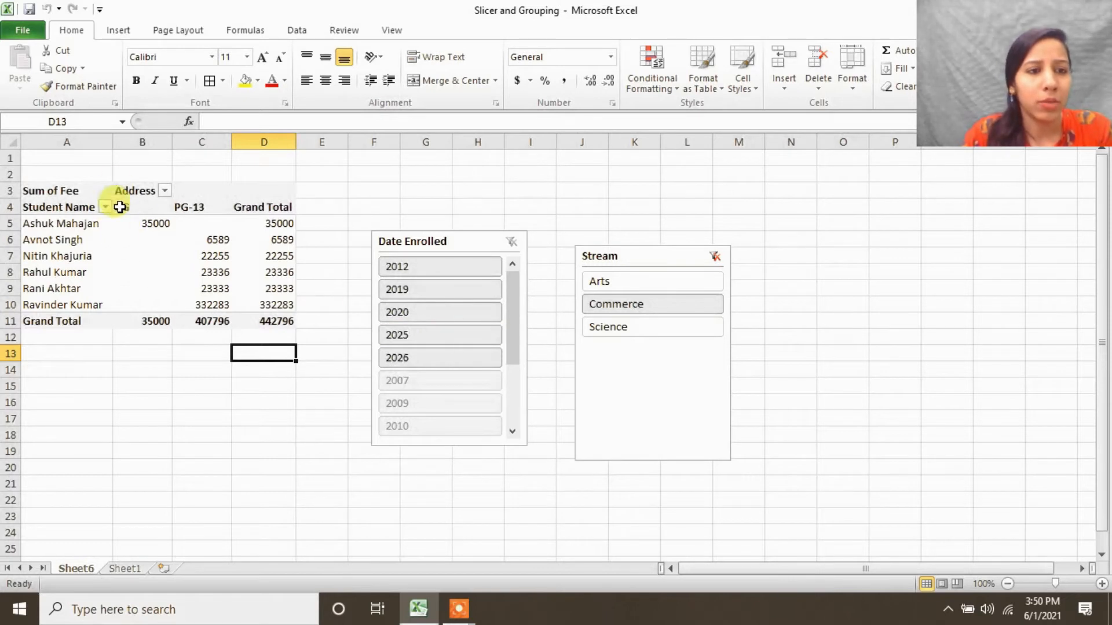
pyautogui.moveTo(513, 308); pyautogui.dragTo(524, 278)
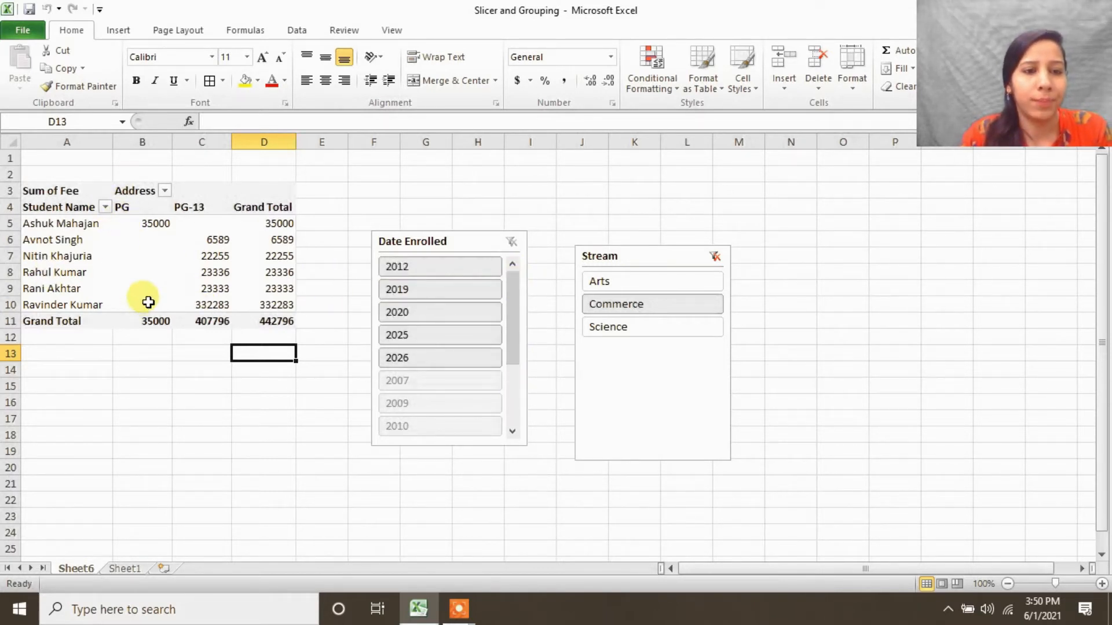
pyautogui.moveTo(144, 259)
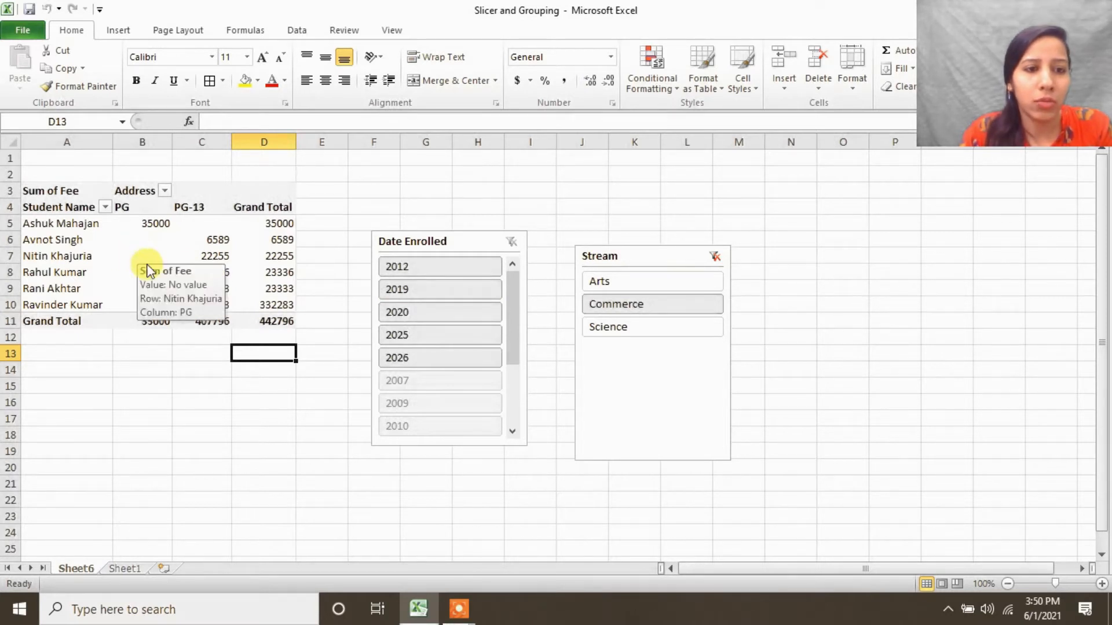
# - Extract the record behind the 35000 fee under PG to a new sheet, check the source data and return to the PivotTable
pyautogui.click(86, 241)
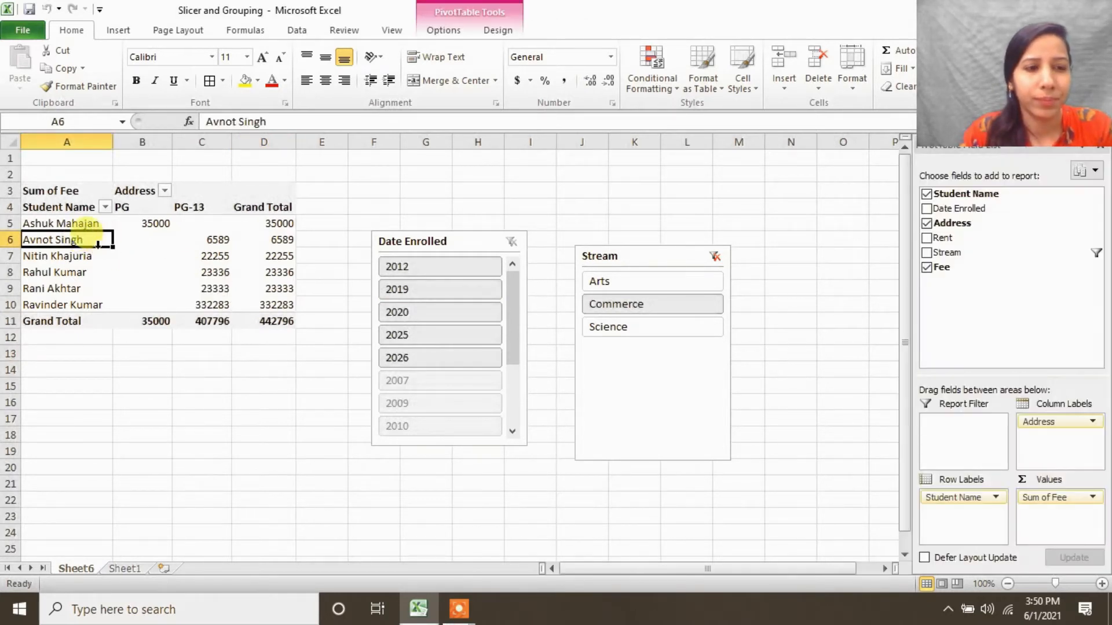
pyautogui.click(82, 254)
pyautogui.click(93, 227)
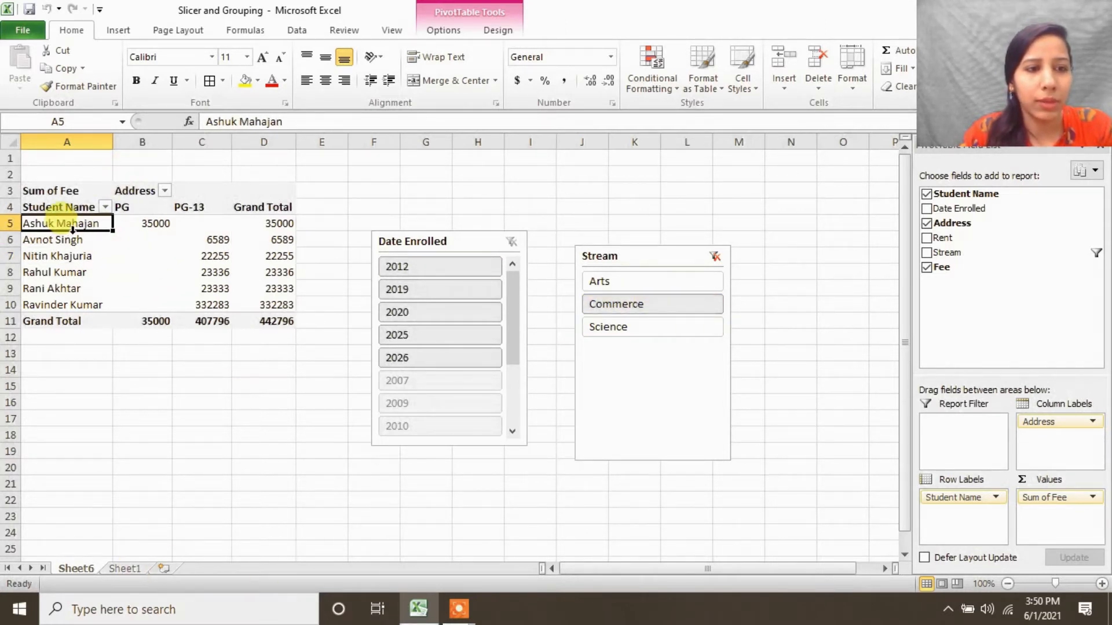
pyautogui.click(157, 223)
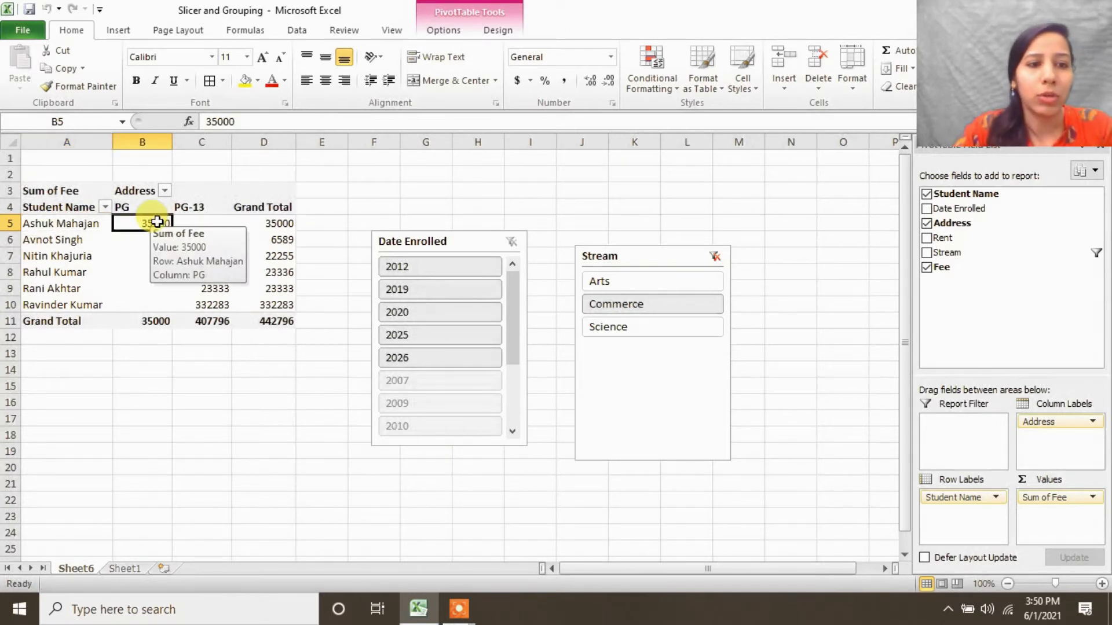
pyautogui.doubleClick(154, 224)
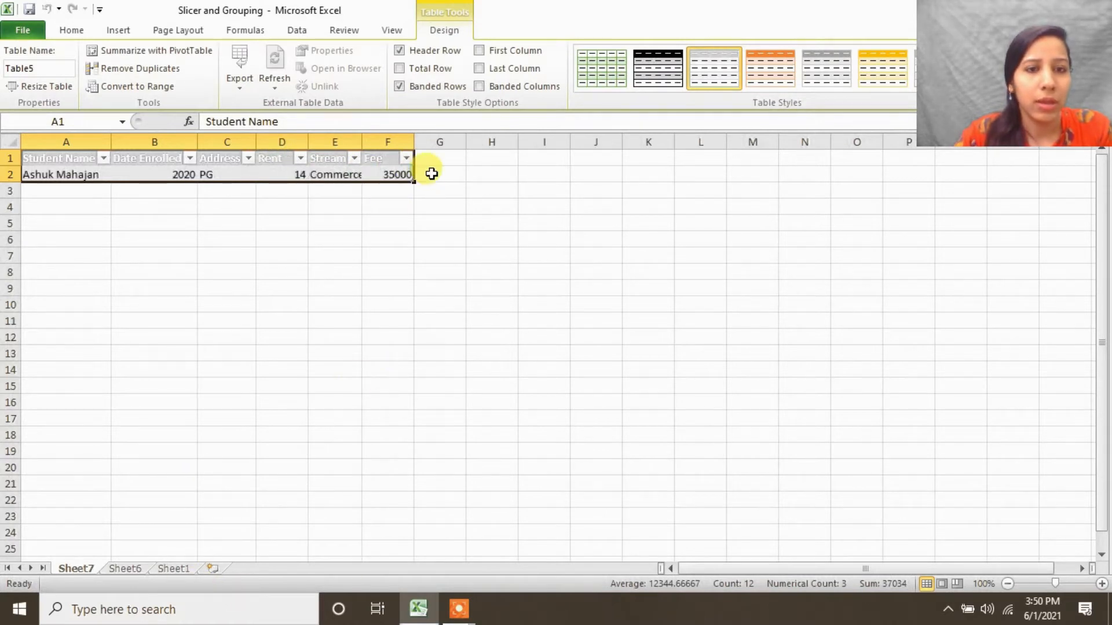
pyautogui.click(324, 233)
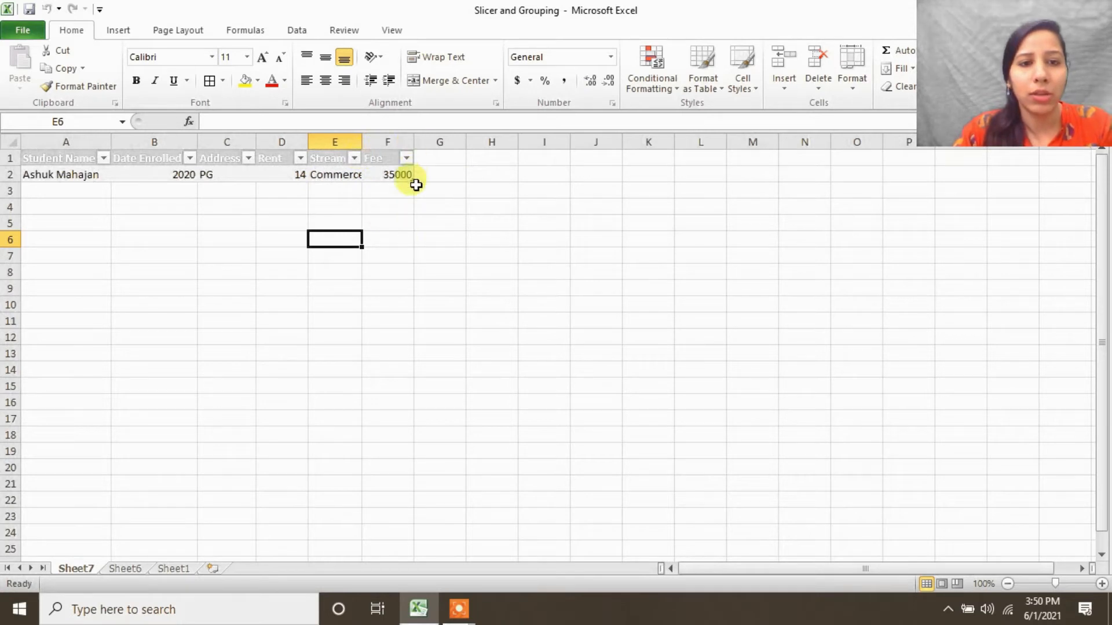
pyautogui.click(167, 568)
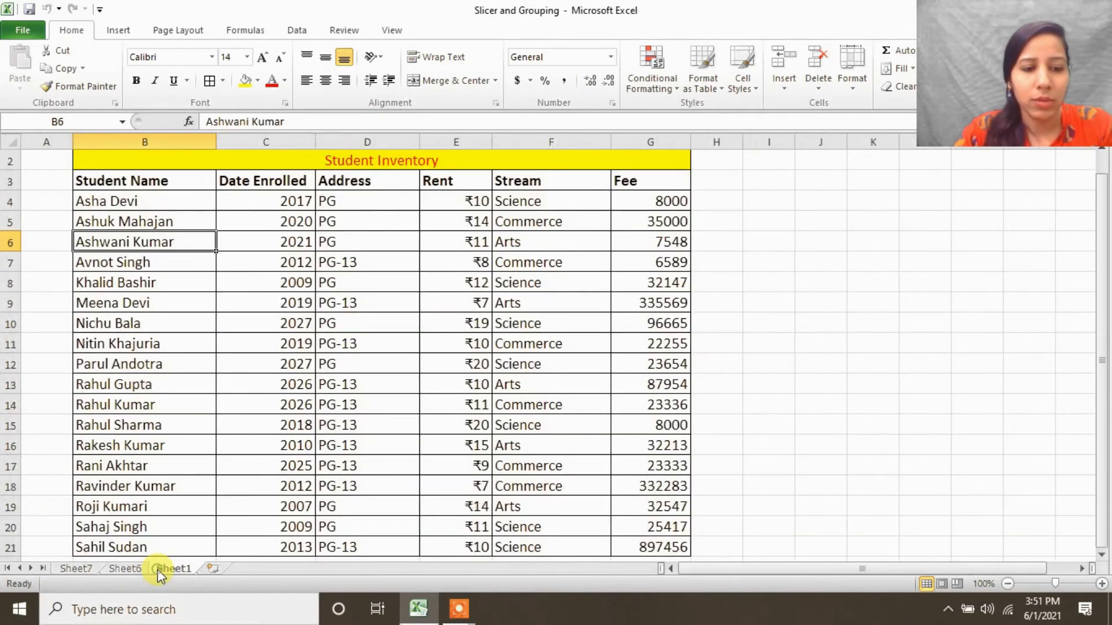
pyautogui.click(126, 569)
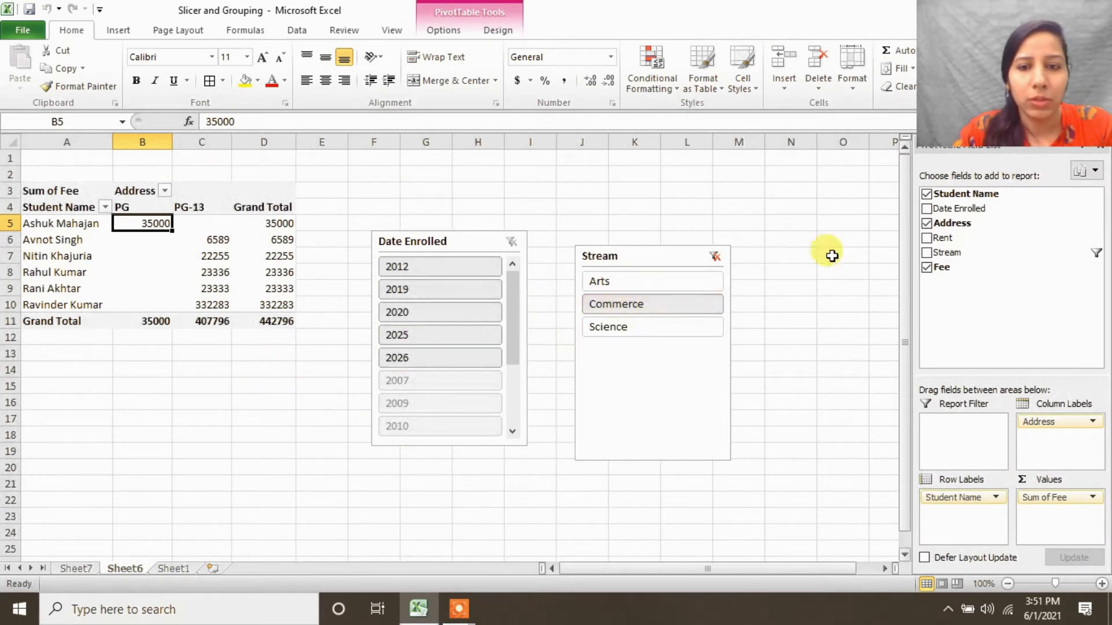
# - Clear the Stream filter and filter the PivotTable to Date Enrolled years 2013, 2017, 2018, 2019 and 2020
pyautogui.click(715, 257)
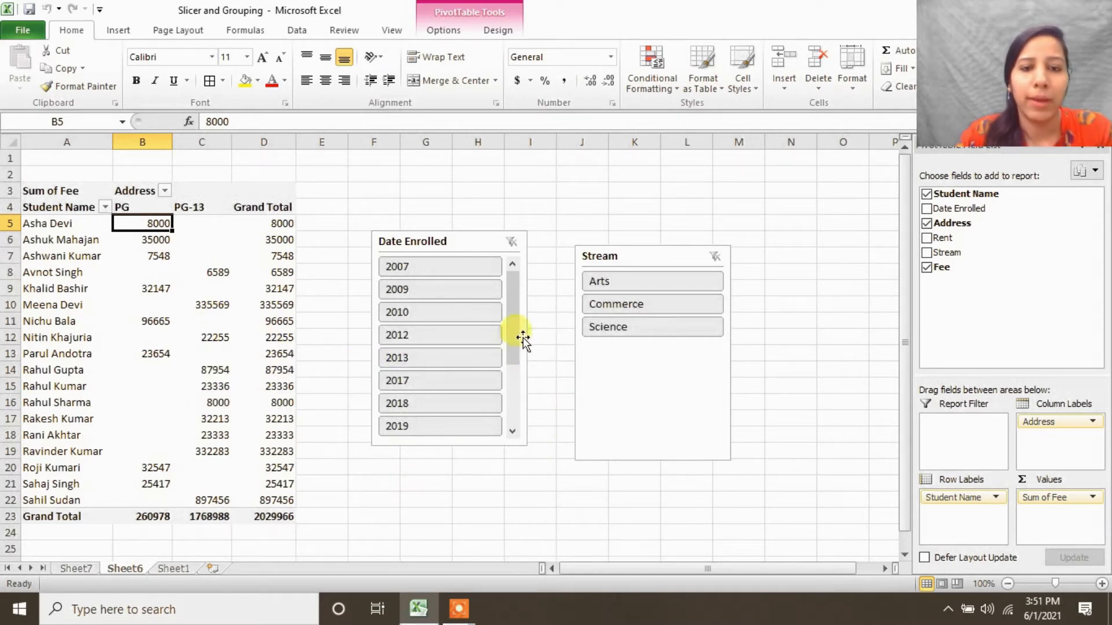
pyautogui.click(414, 359)
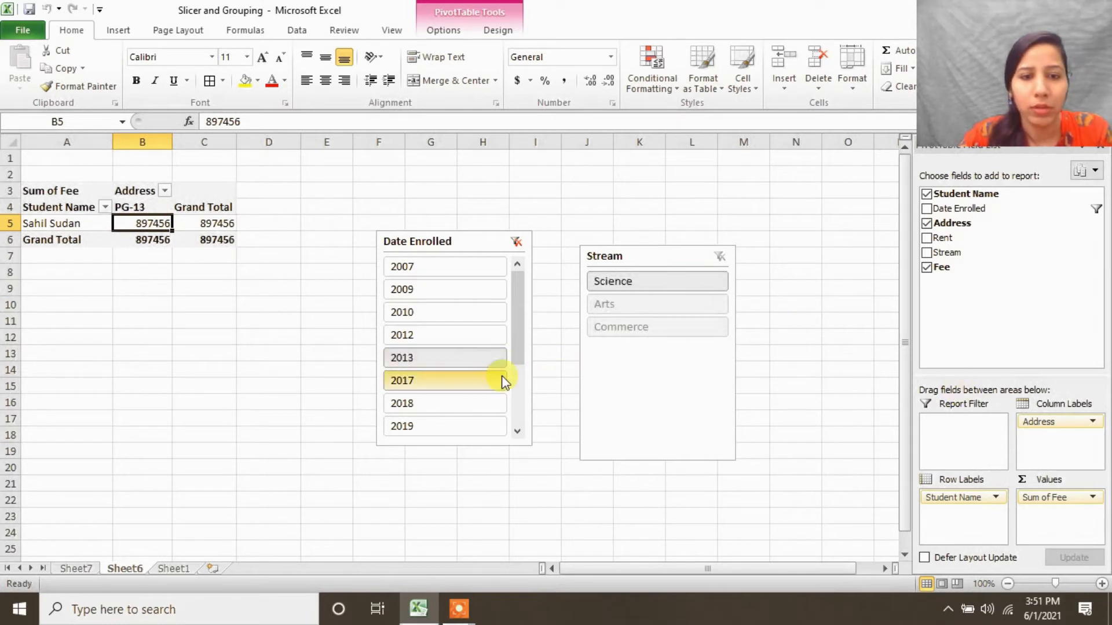
pyautogui.moveTo(517, 354); pyautogui.dragTo(523, 394)
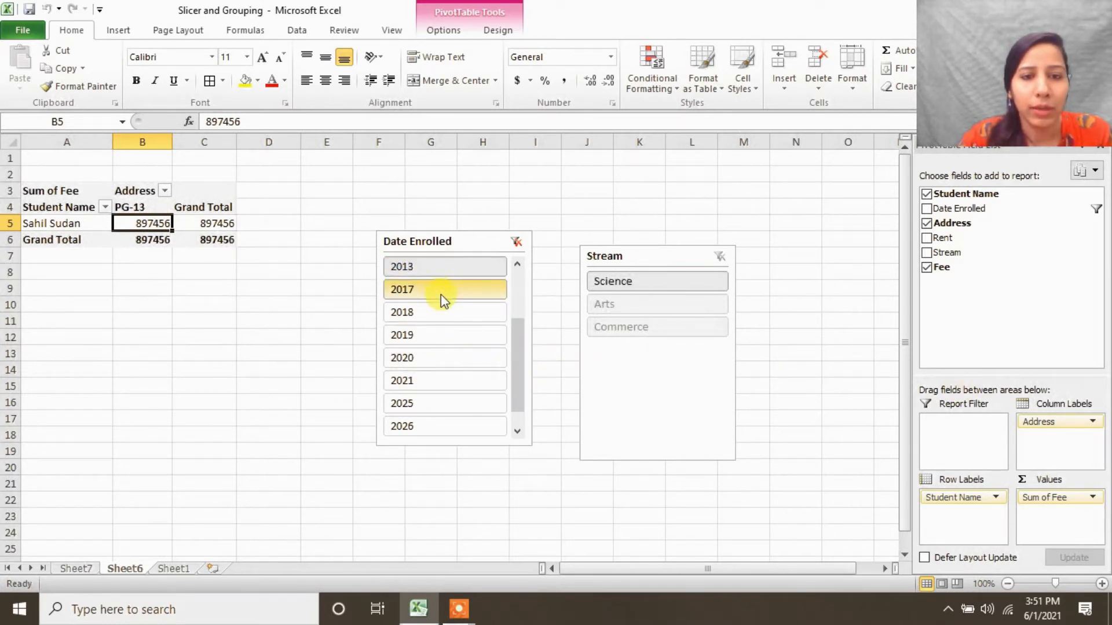
pyautogui.keyDown('ctrl'); pyautogui.click(439, 314); pyautogui.keyUp('ctrl')
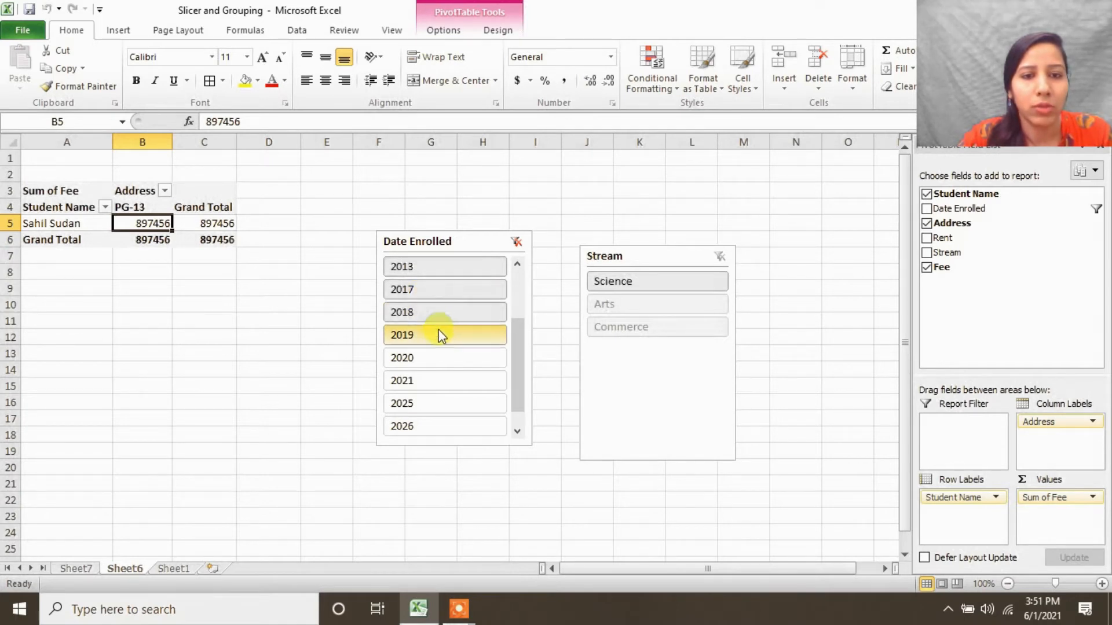
pyautogui.moveTo(435, 334); pyautogui.dragTo(435, 360)
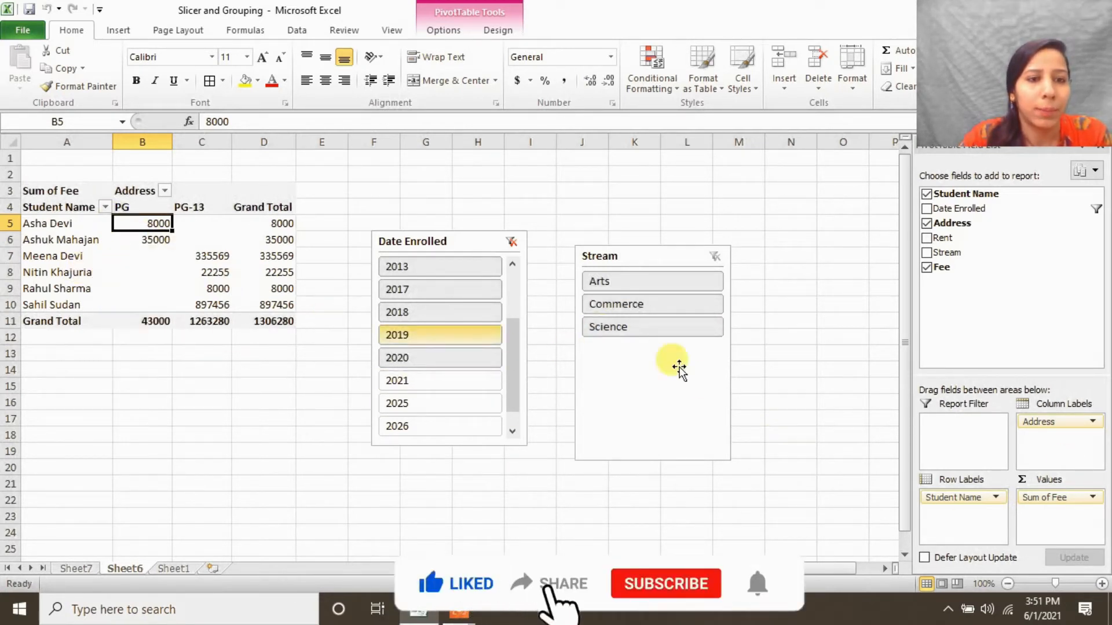
# - Remove the Address field from the PivotTable's column labels and clear the Date Enrolled filter
pyautogui.moveTo(515, 356); pyautogui.dragTo(528, 264)
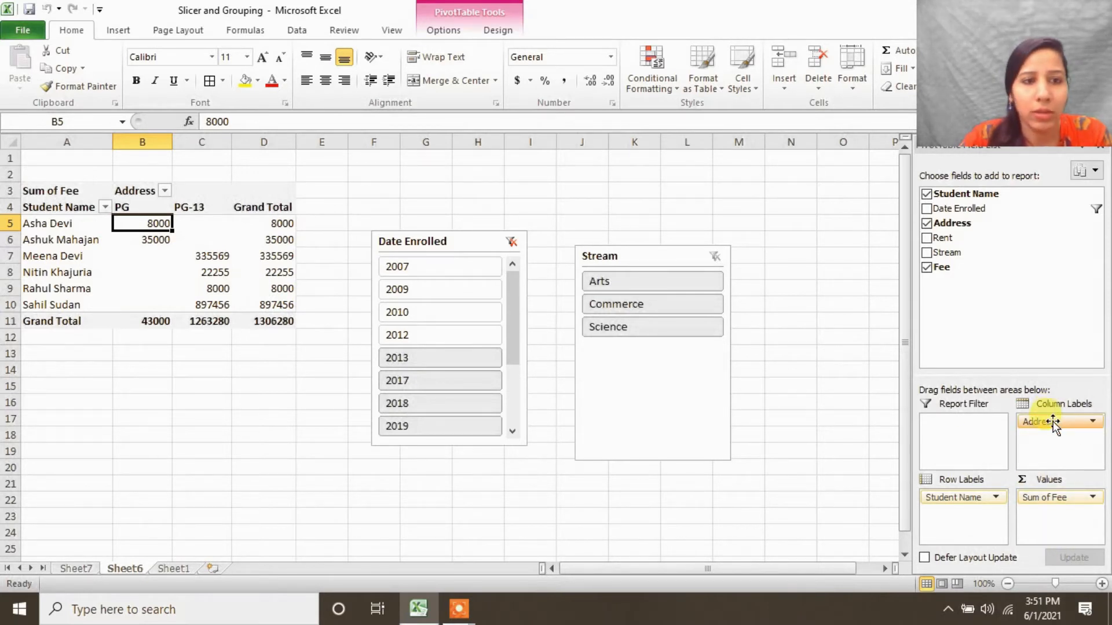
pyautogui.moveTo(1053, 422); pyautogui.dragTo(1022, 324)
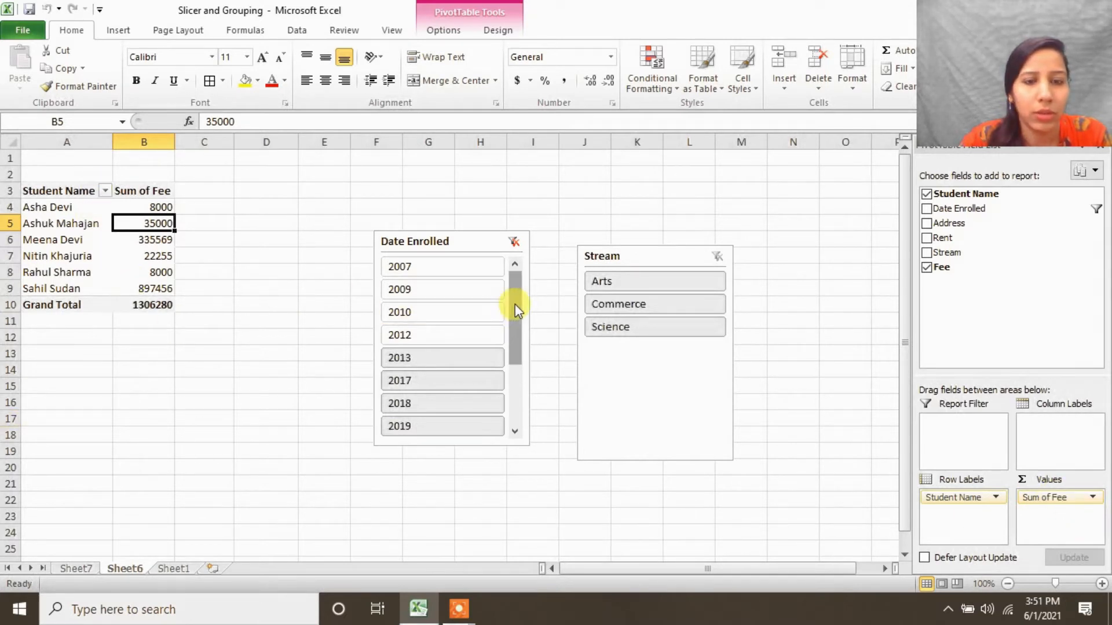
pyautogui.click(467, 358)
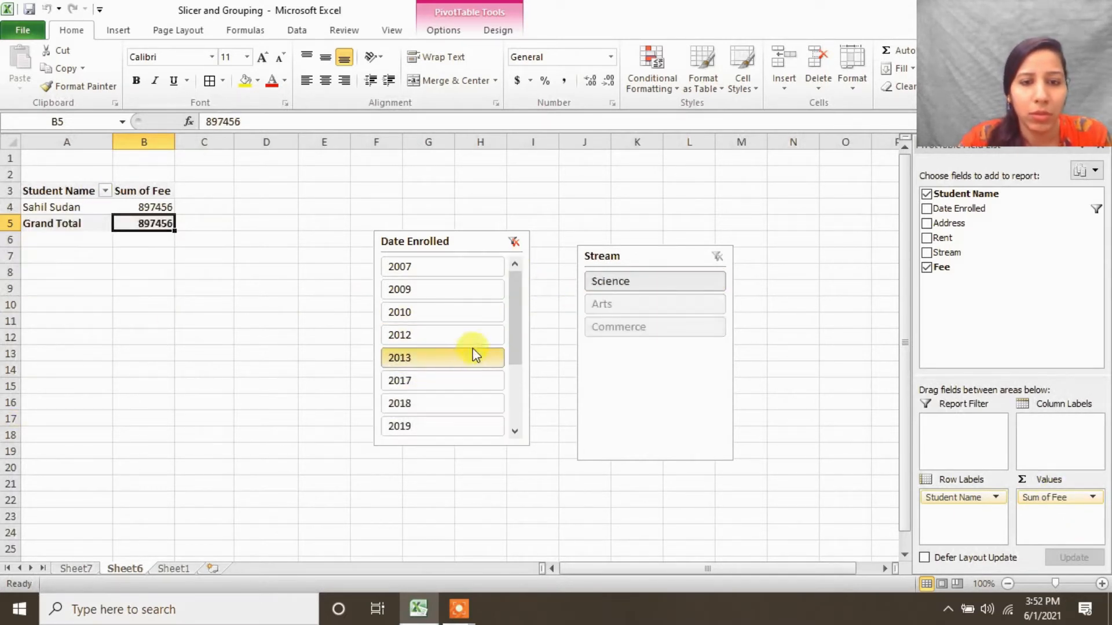
pyautogui.click(513, 243)
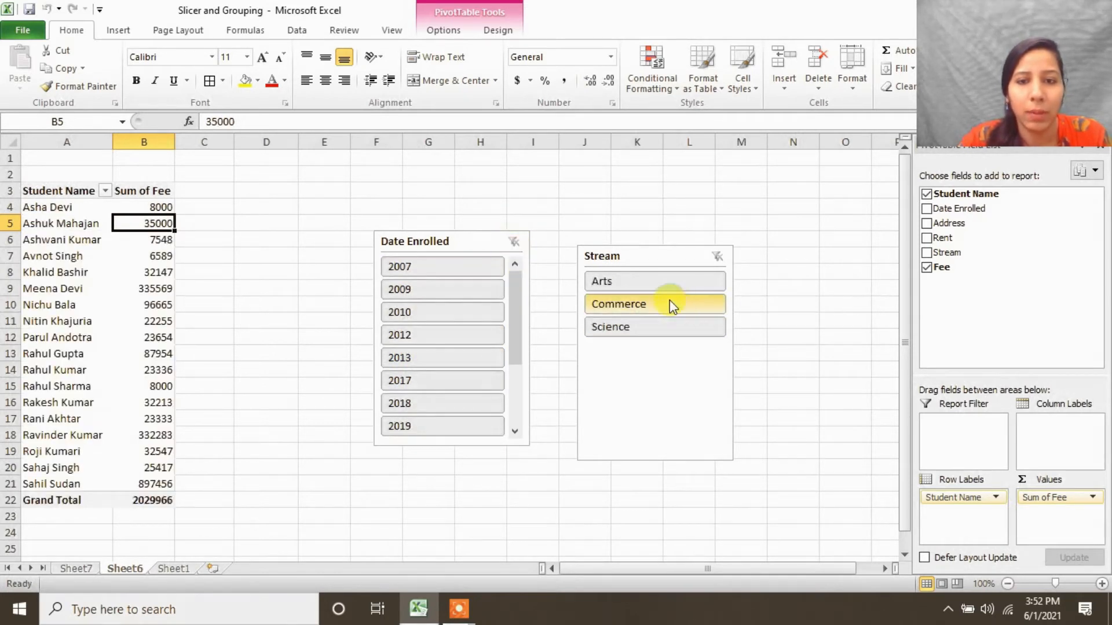
# - Filter the PivotTable to the Arts stream and compare its students and fees with the source data on Sheet1
pyautogui.click(637, 283)
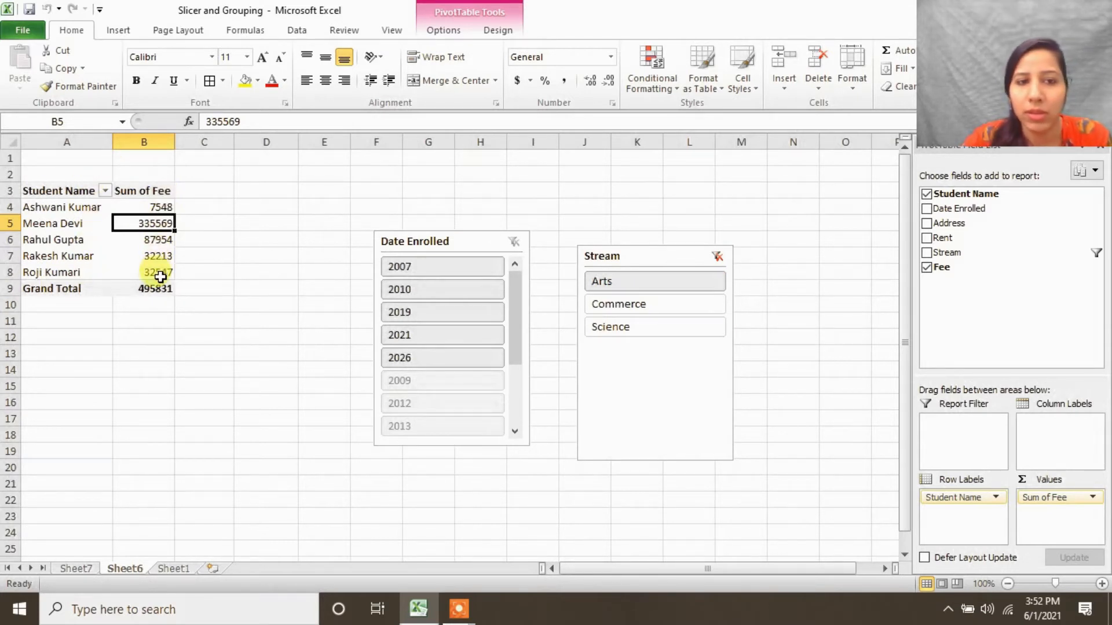
pyautogui.click(172, 568)
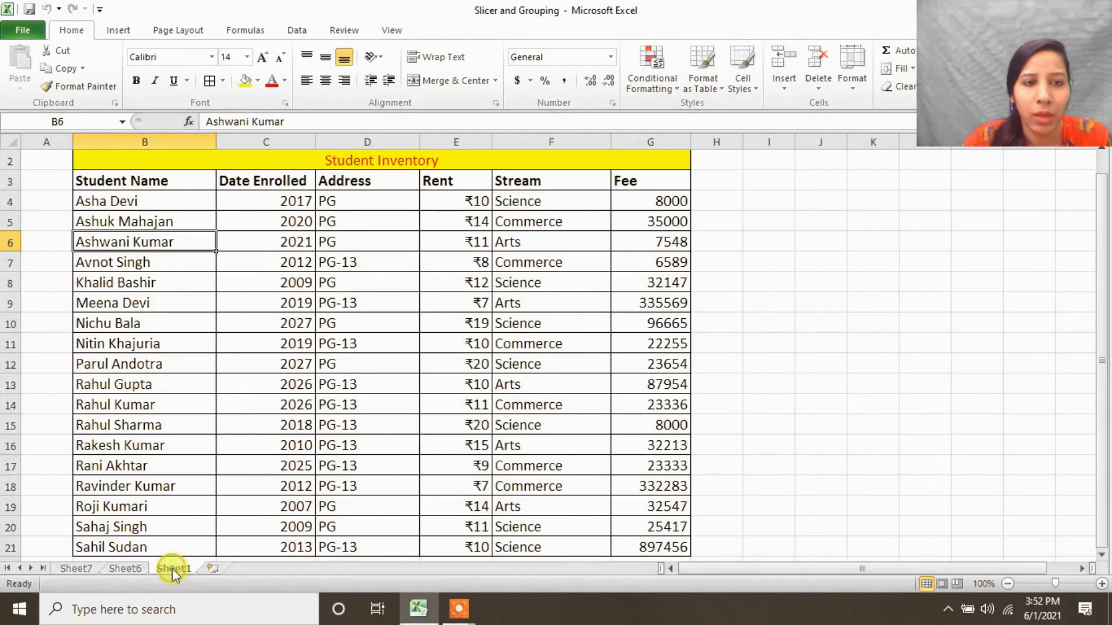
pyautogui.click(124, 569)
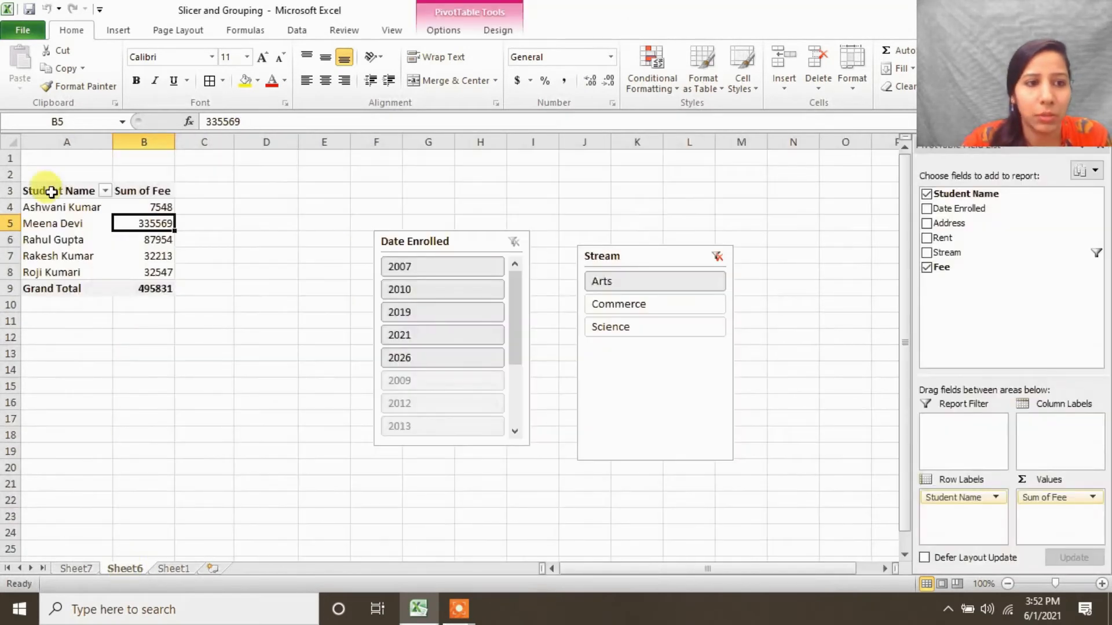
pyautogui.click(181, 569)
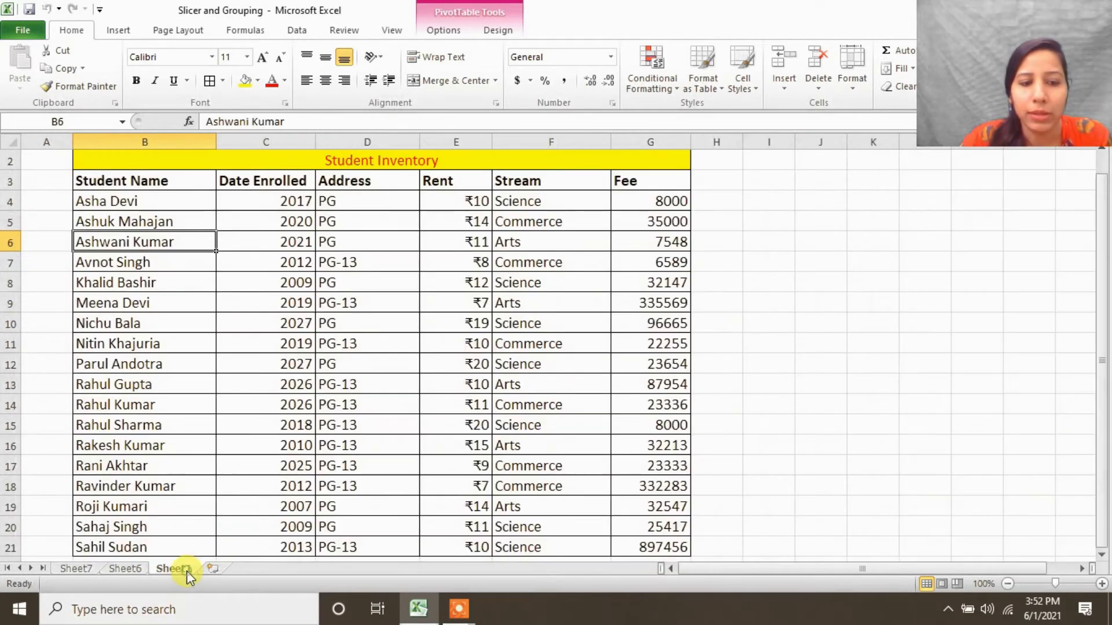
pyautogui.scroll(-1, 235, 280)
pyautogui.click(194, 265)
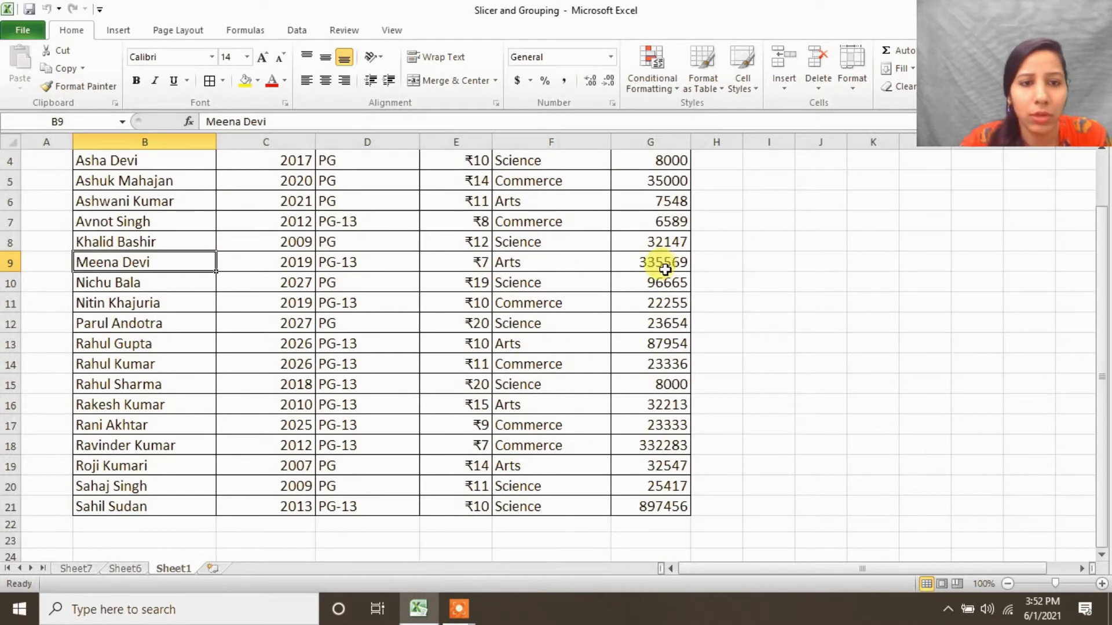
pyautogui.click(137, 567)
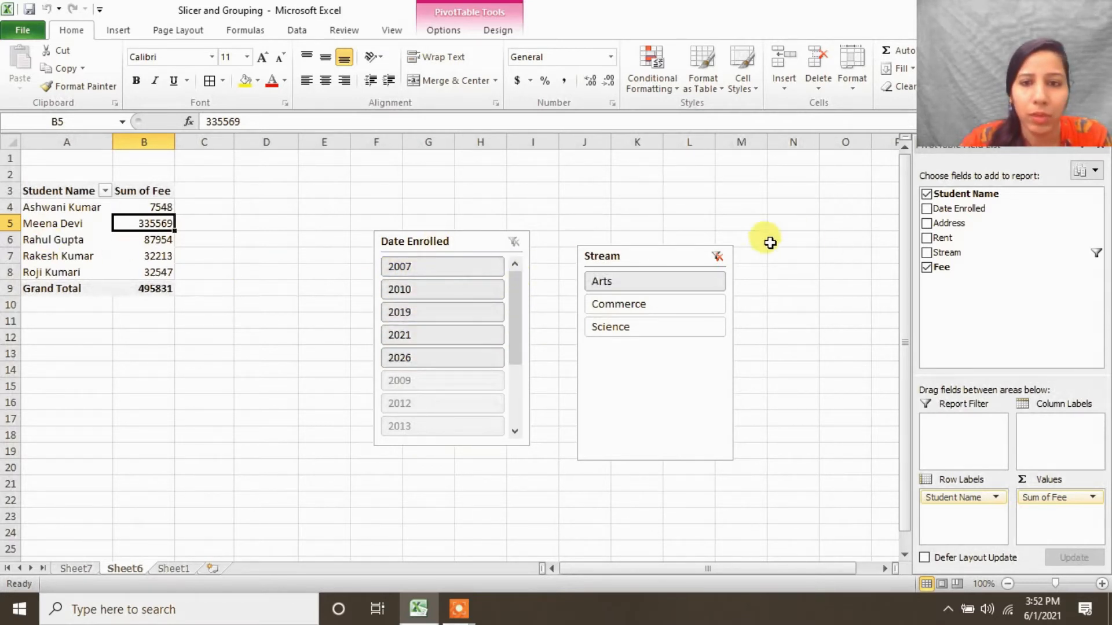
# - Replace the Arts filter with the Science stream, combining it with Date Enrolled 2017 and switching the year to 2020
pyautogui.click(718, 257)
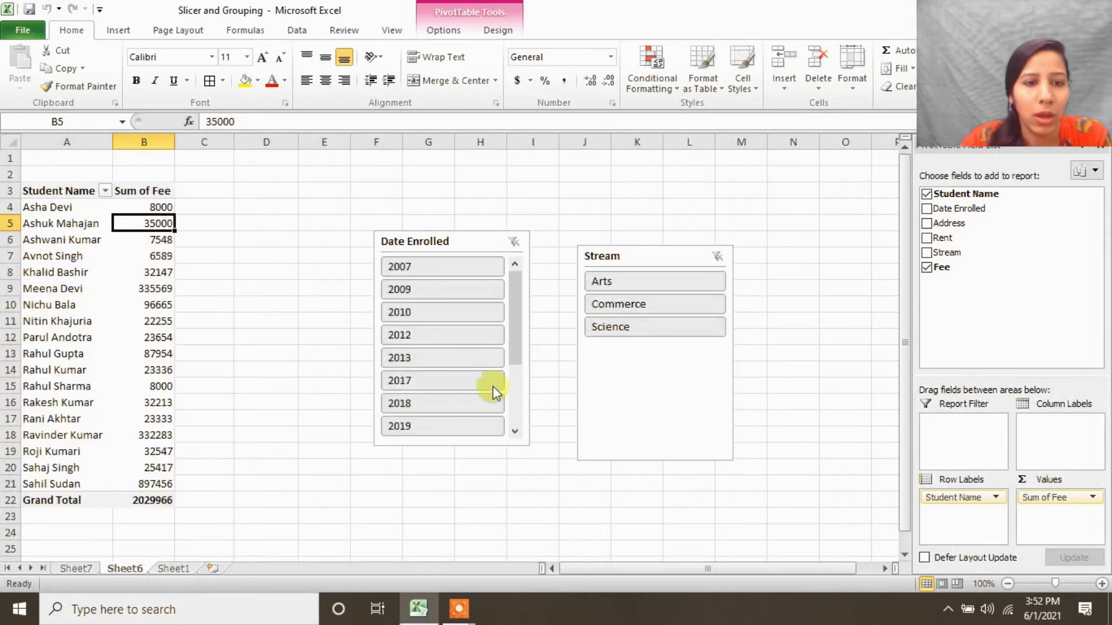
pyautogui.moveTo(516, 347); pyautogui.dragTo(535, 289)
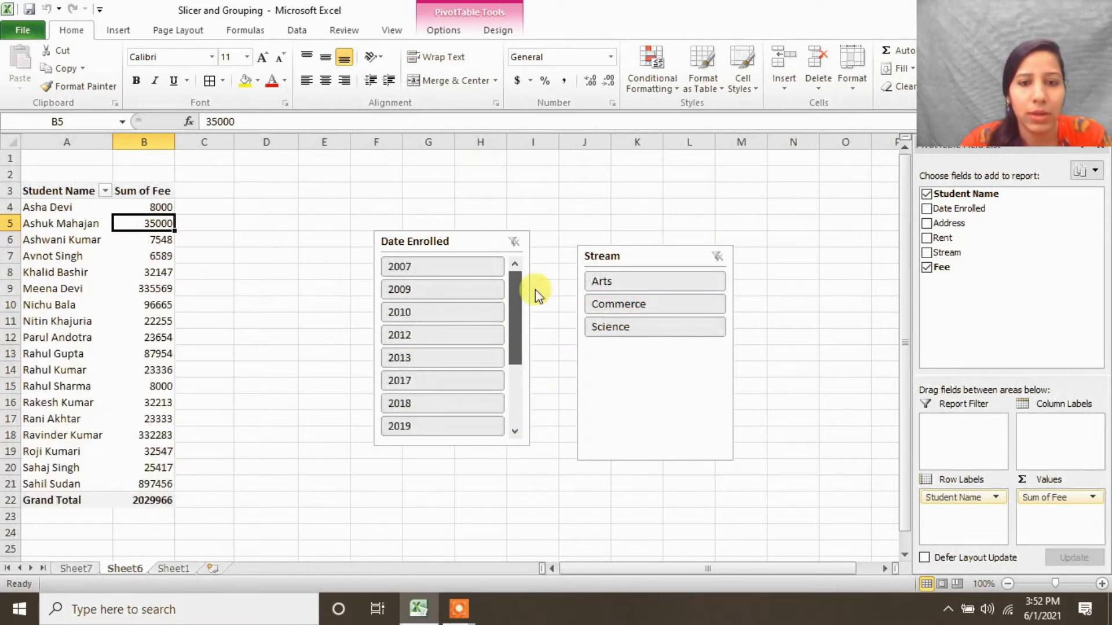
pyautogui.click(427, 380)
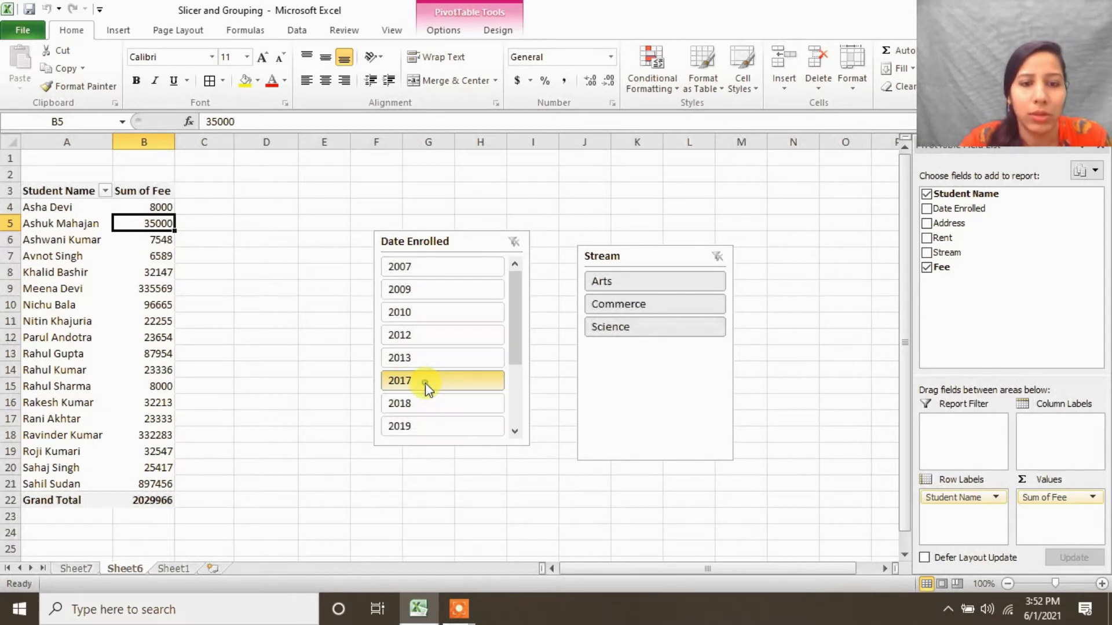
pyautogui.click(637, 280)
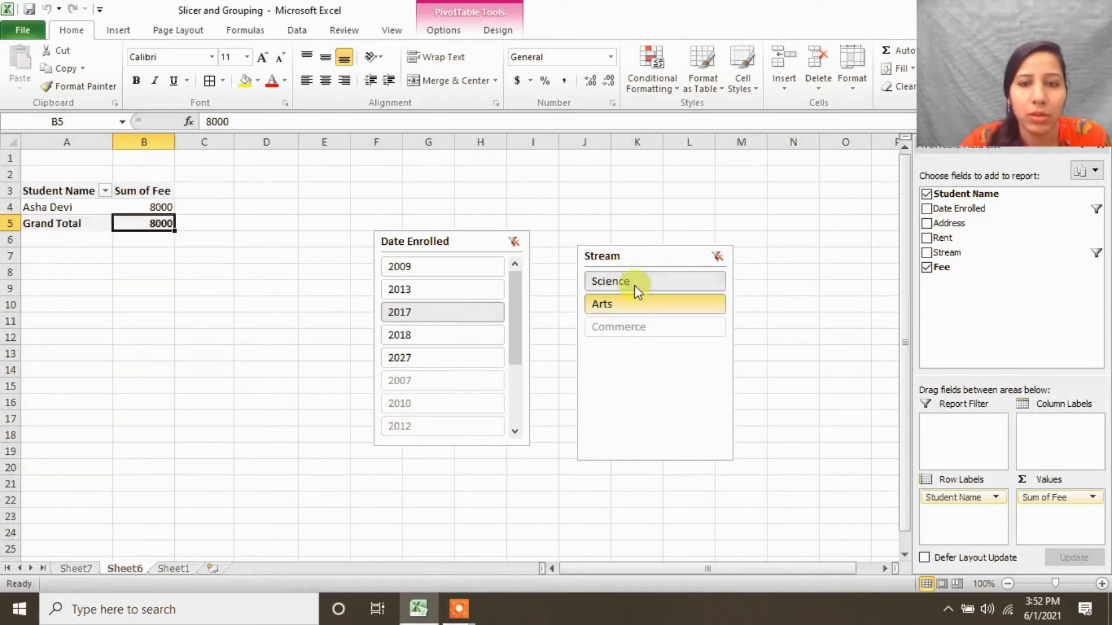
pyautogui.click(628, 307)
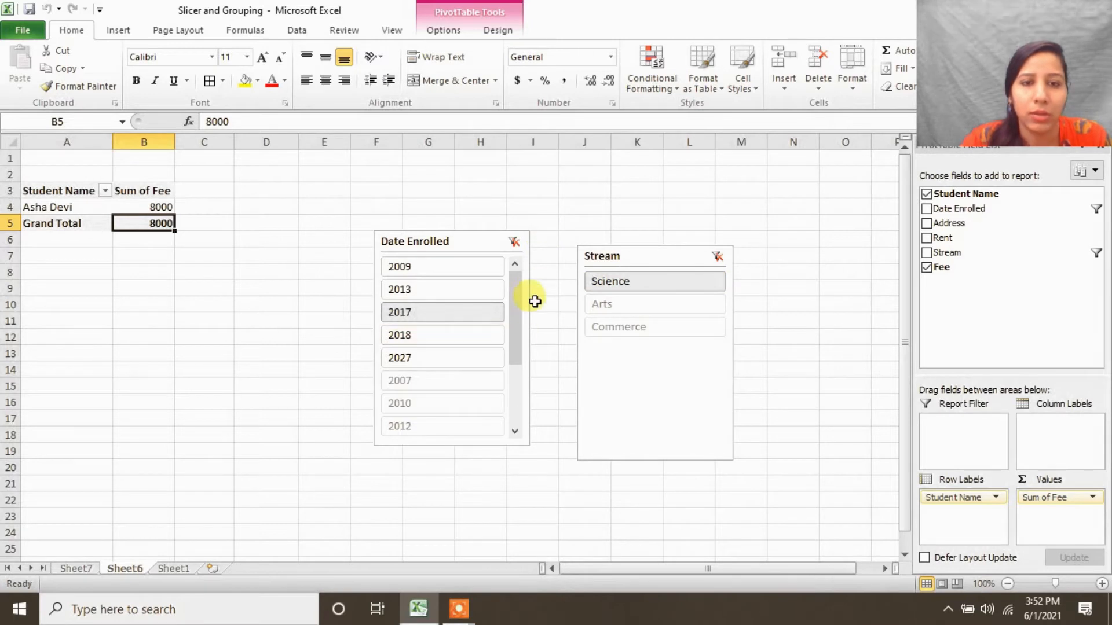
pyautogui.moveTo(518, 293); pyautogui.dragTo(476, 370)
pyautogui.click(476, 366)
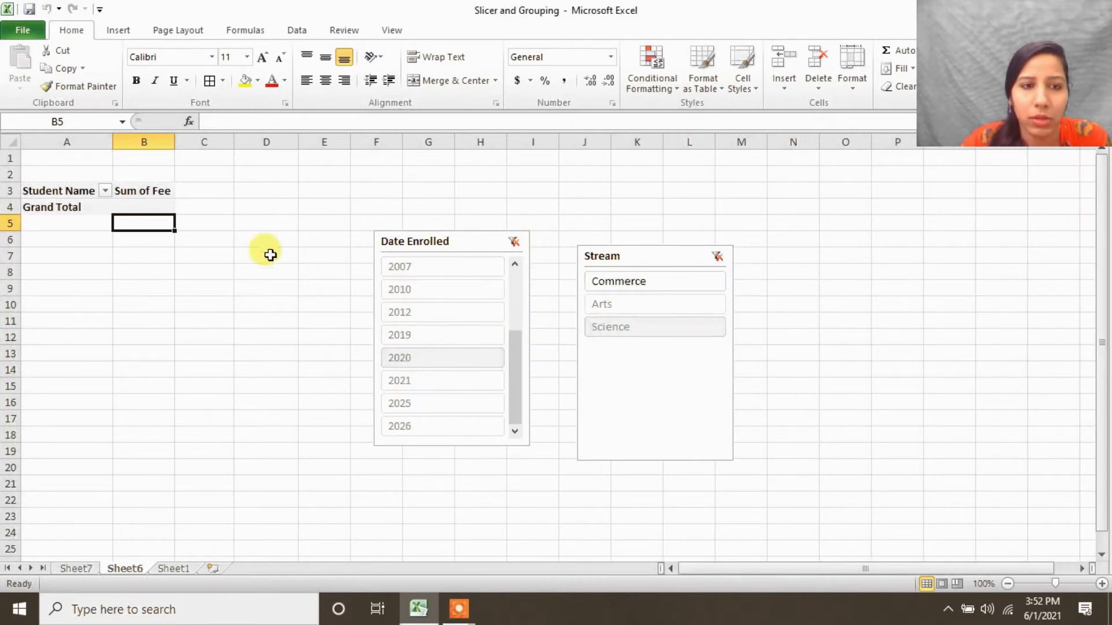
# - Clear both slicer filters and filter the PivotTable to the Arts and Science streams with Date Enrolled 2021
pyautogui.click(513, 241)
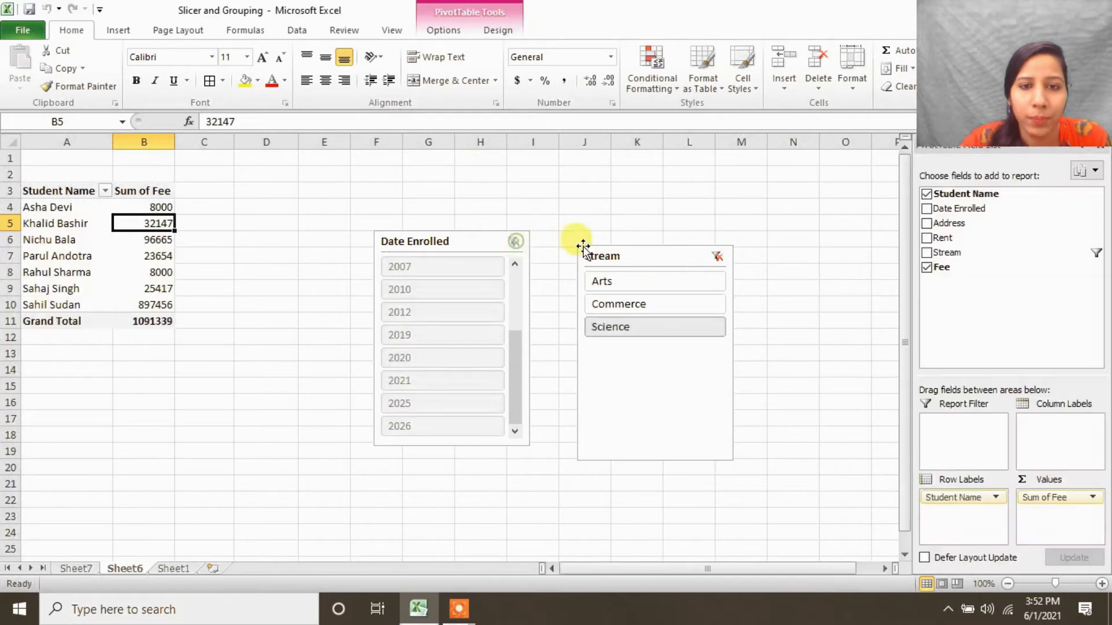
pyautogui.click(718, 258)
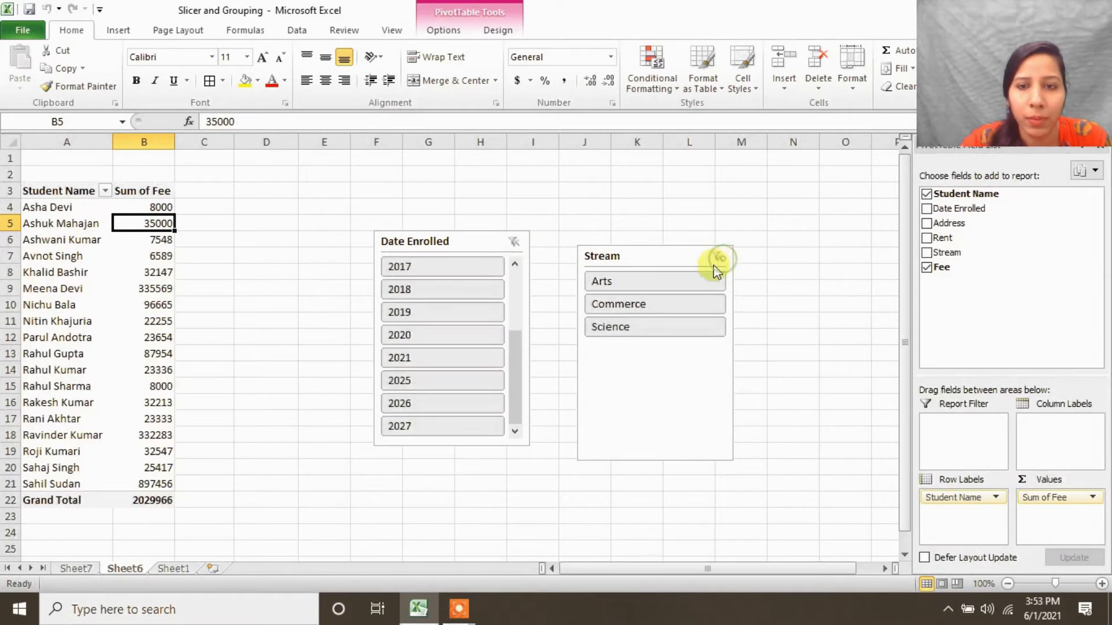
pyautogui.click(650, 302)
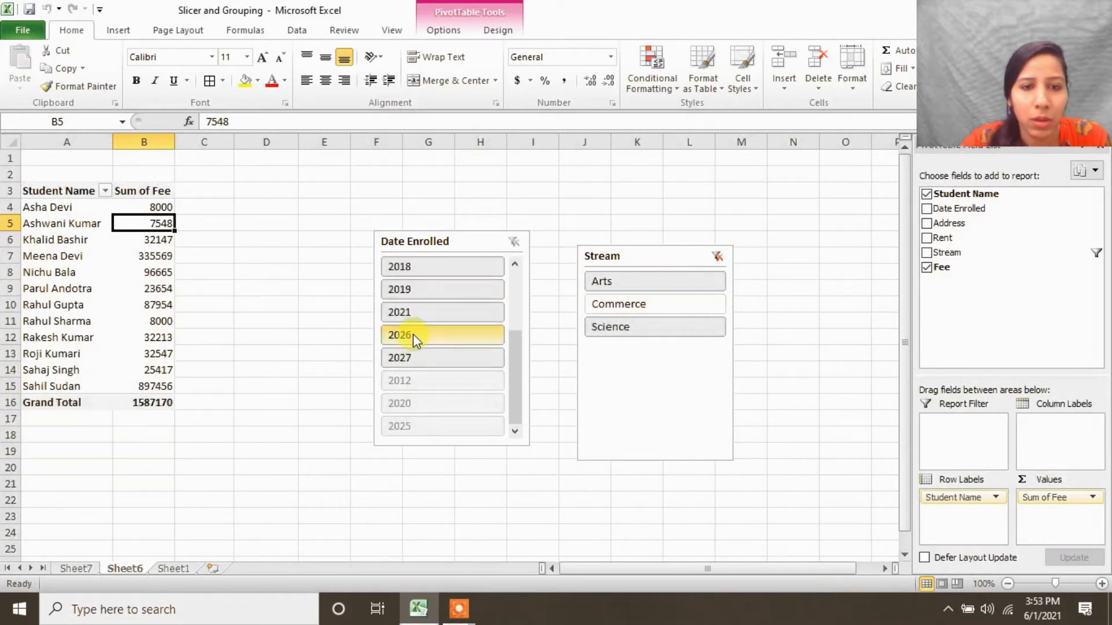
pyautogui.click(417, 312)
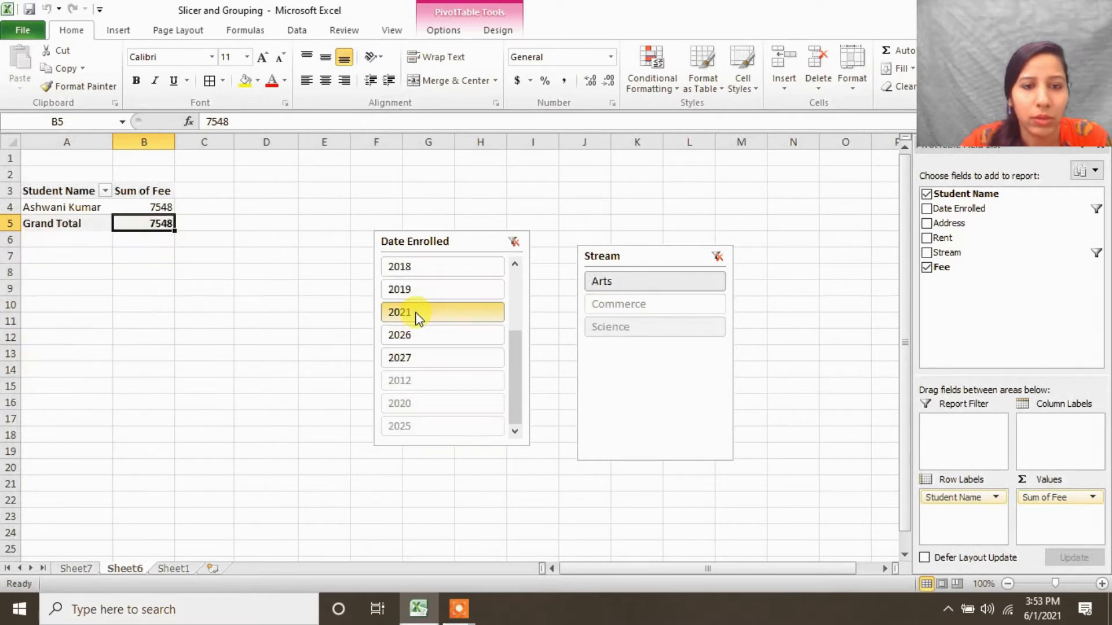
# - Switch the Date Enrolled filter from 2013 to 2010 and on to 2009
pyautogui.moveTo(133, 231); pyautogui.dragTo(162, 272)
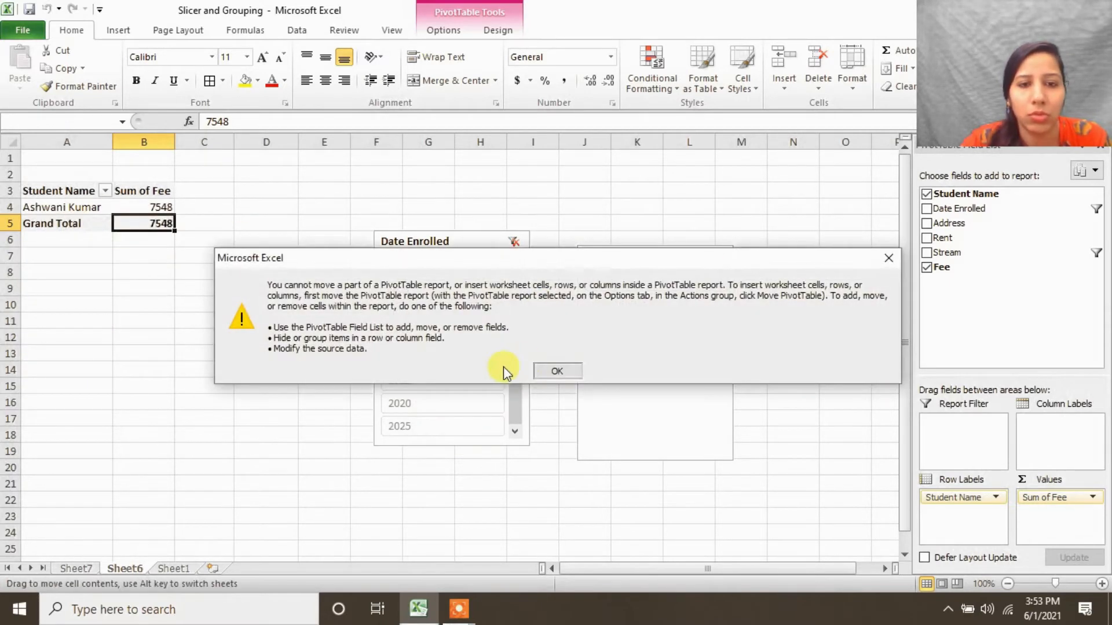
pyautogui.click(553, 371)
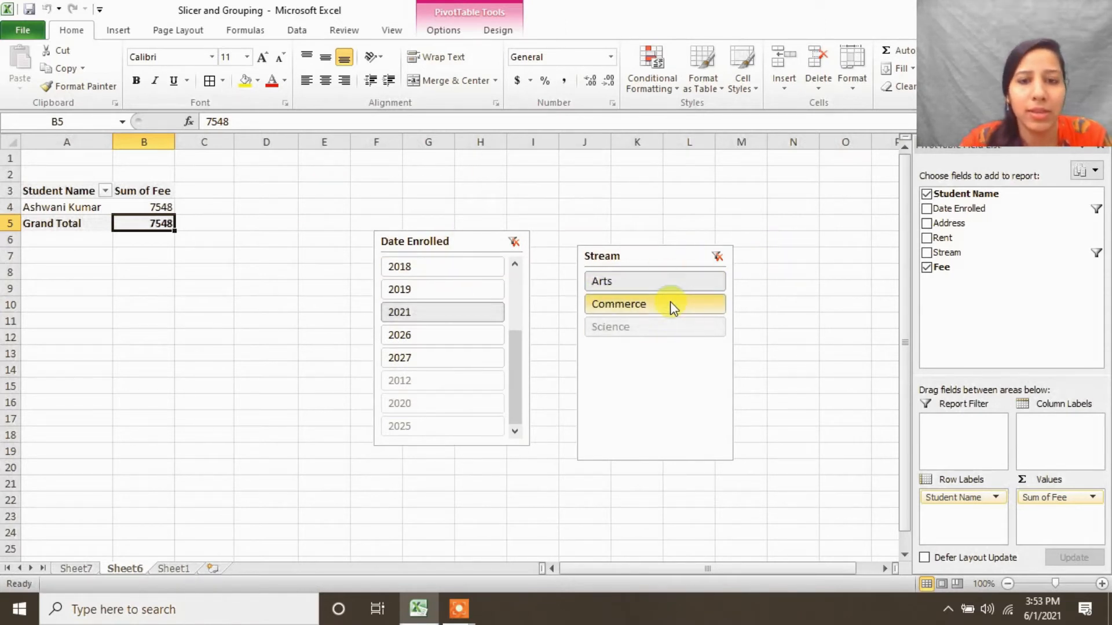
pyautogui.moveTo(514, 336); pyautogui.dragTo(517, 242)
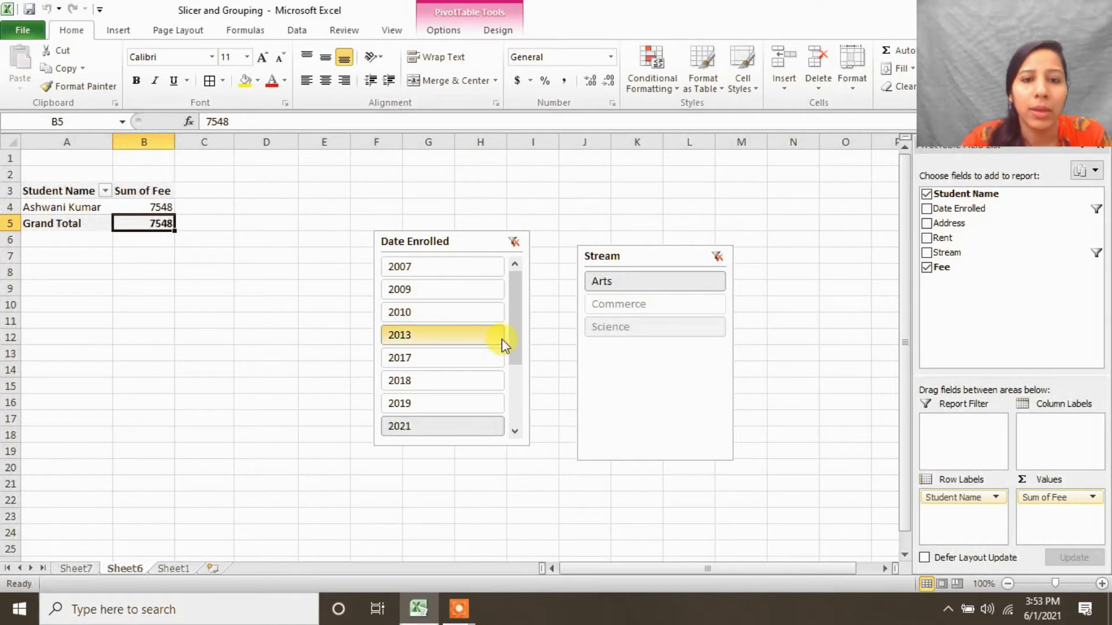
pyautogui.moveTo(513, 337); pyautogui.dragTo(529, 303)
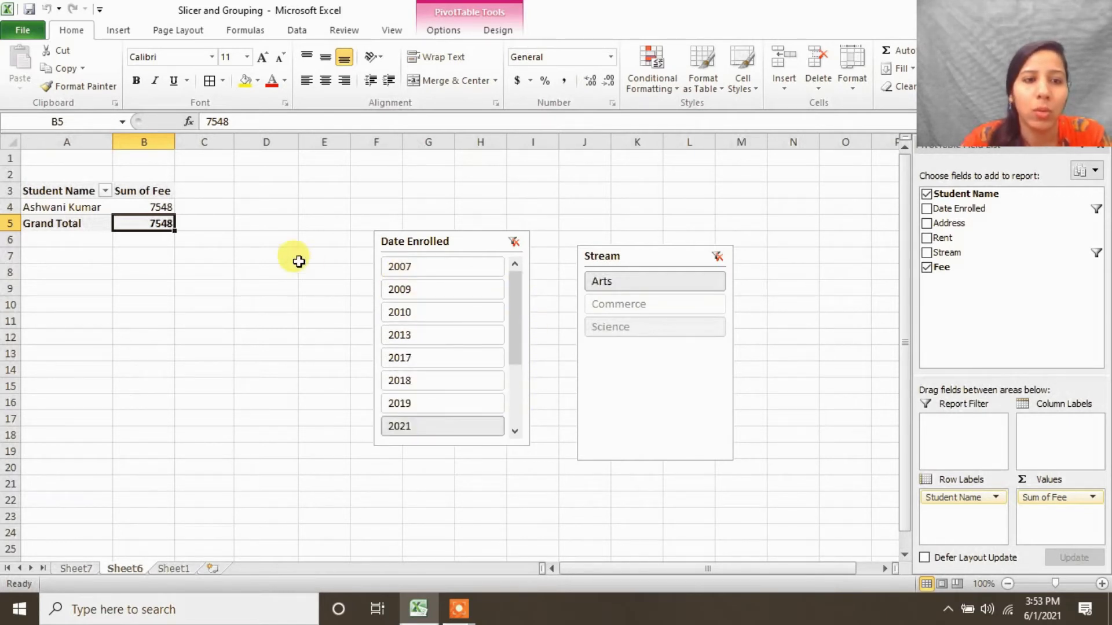
pyautogui.click(429, 329)
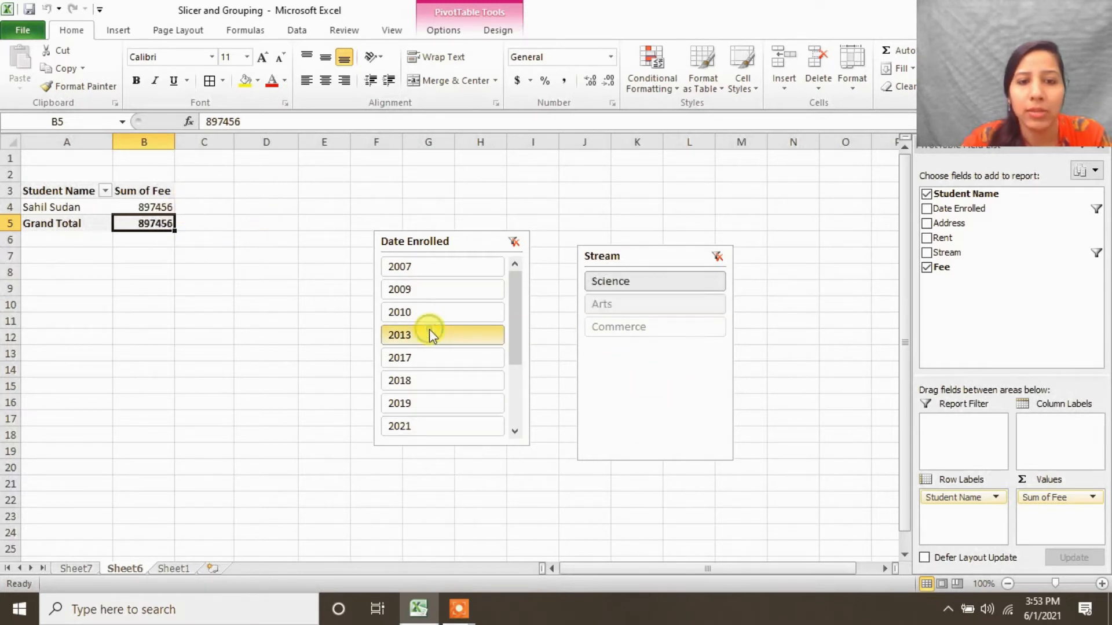
pyautogui.click(439, 311)
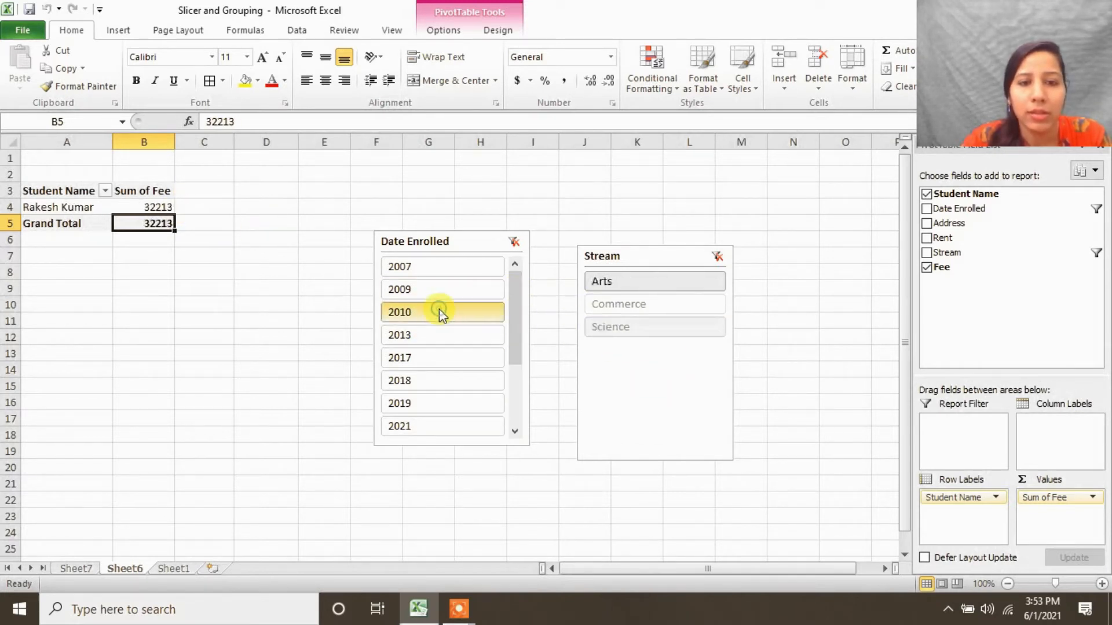
pyautogui.click(425, 293)
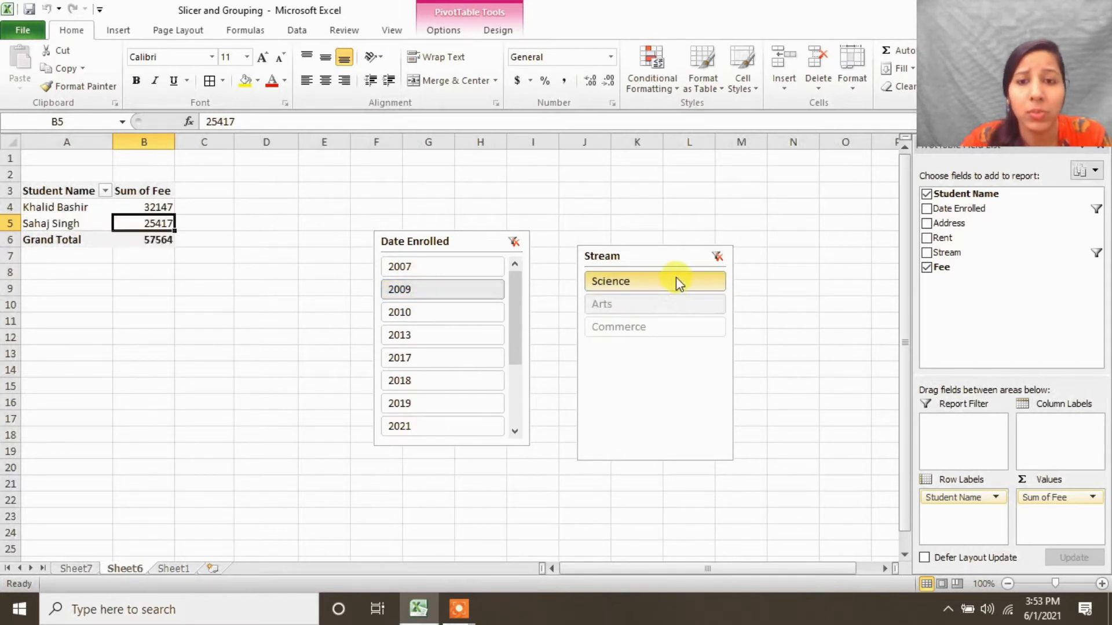
# - Filter the PivotTable to the Science stream, stepping Date Enrolled through 2017, 2018, 2013 and 2009 and back to 2017
pyautogui.click(676, 278)
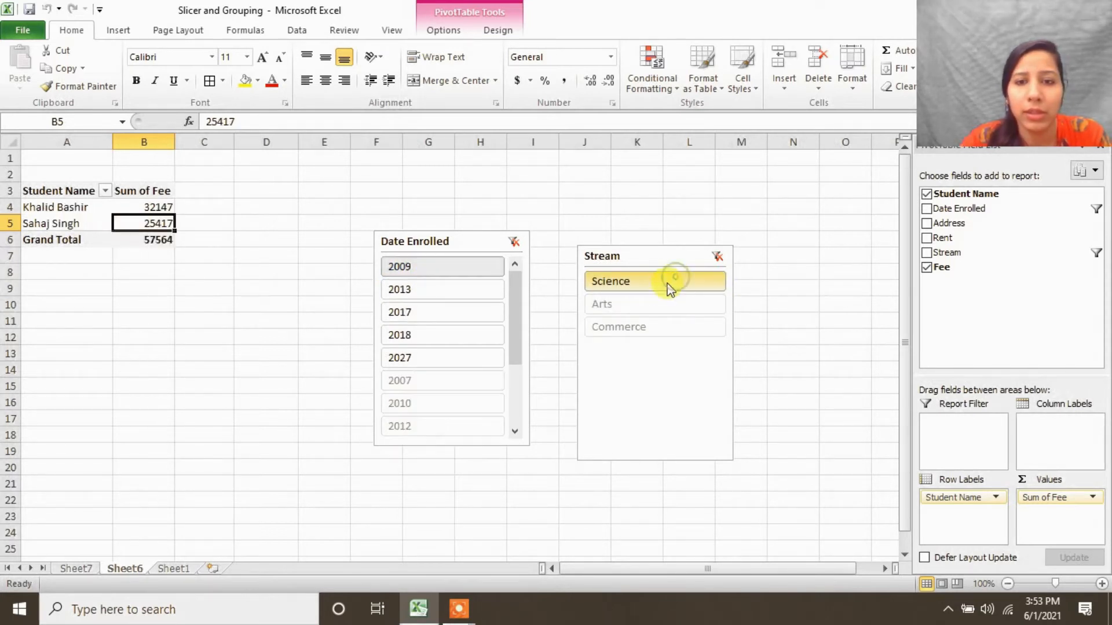
pyautogui.click(418, 304)
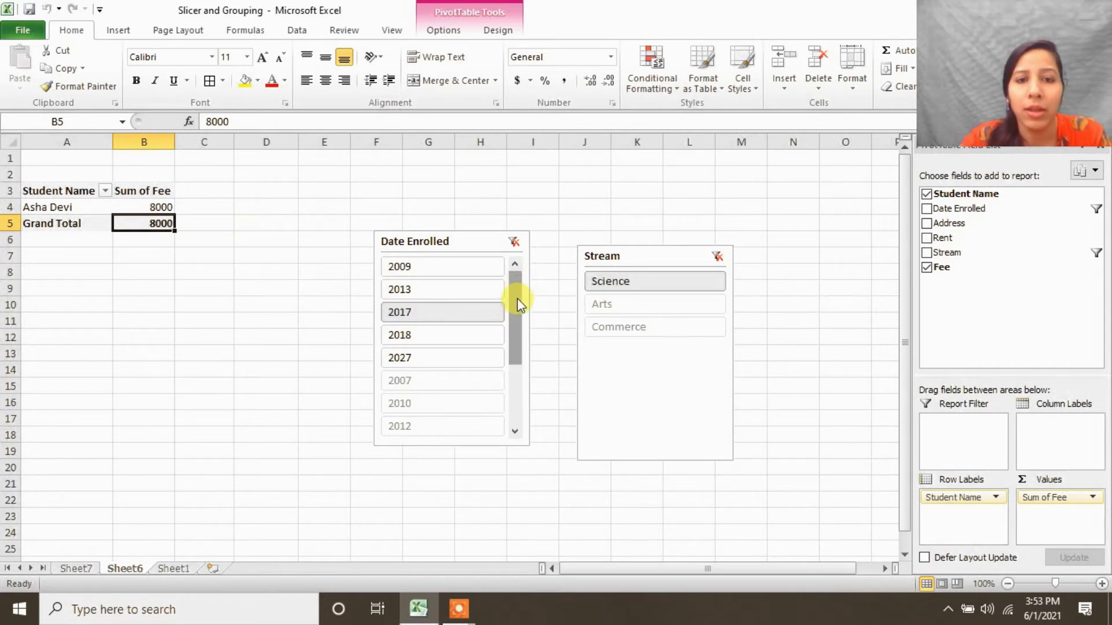
pyautogui.moveTo(517, 297); pyautogui.dragTo(513, 265)
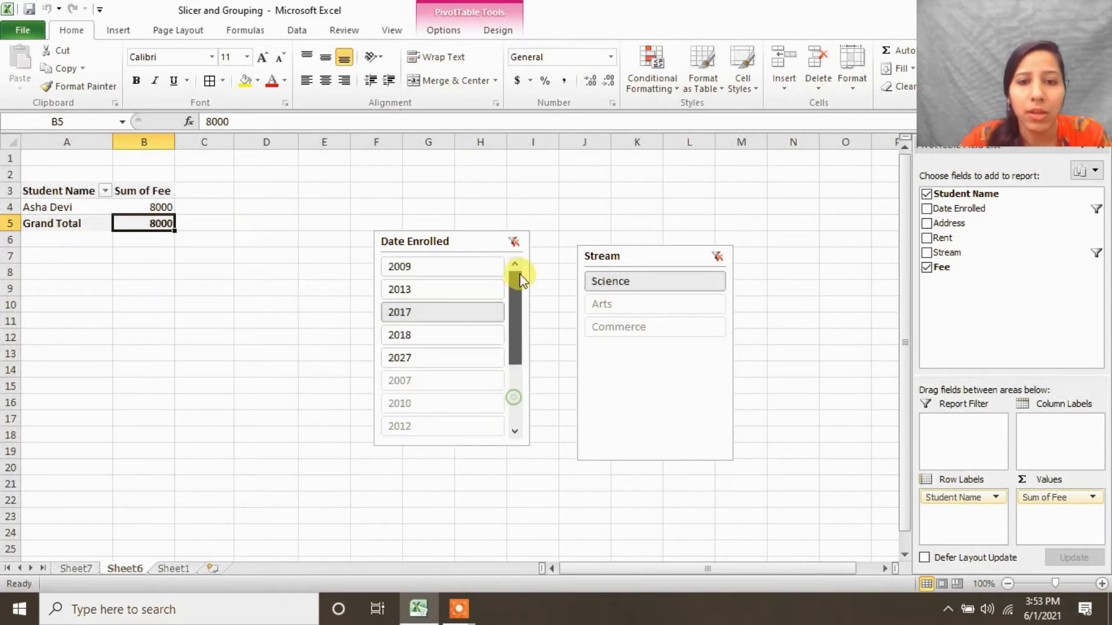
pyautogui.click(400, 331)
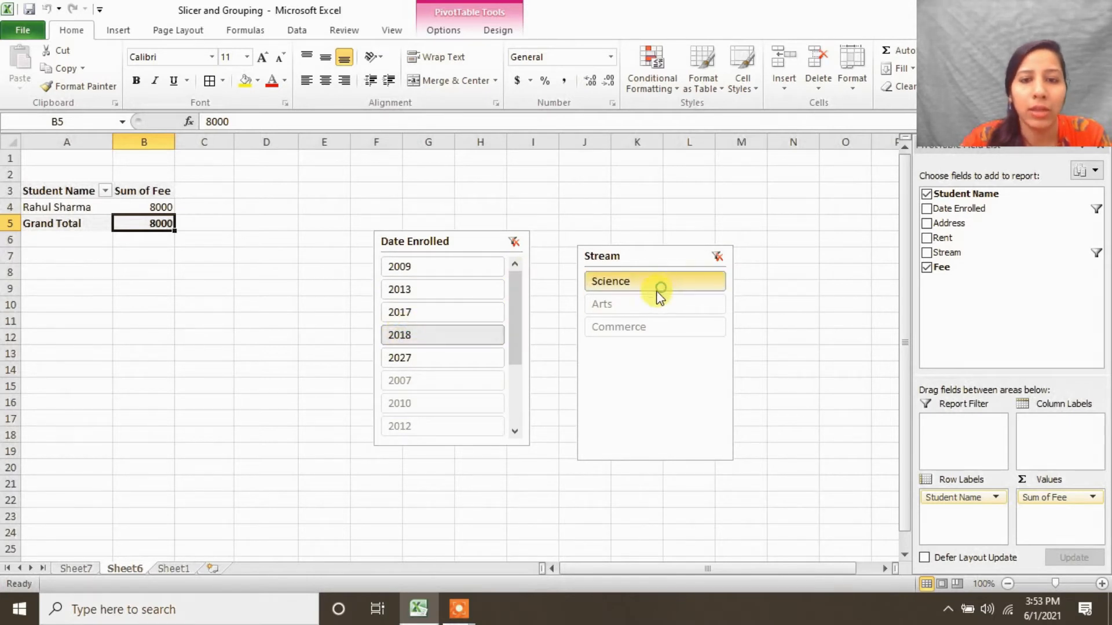
pyautogui.click(430, 293)
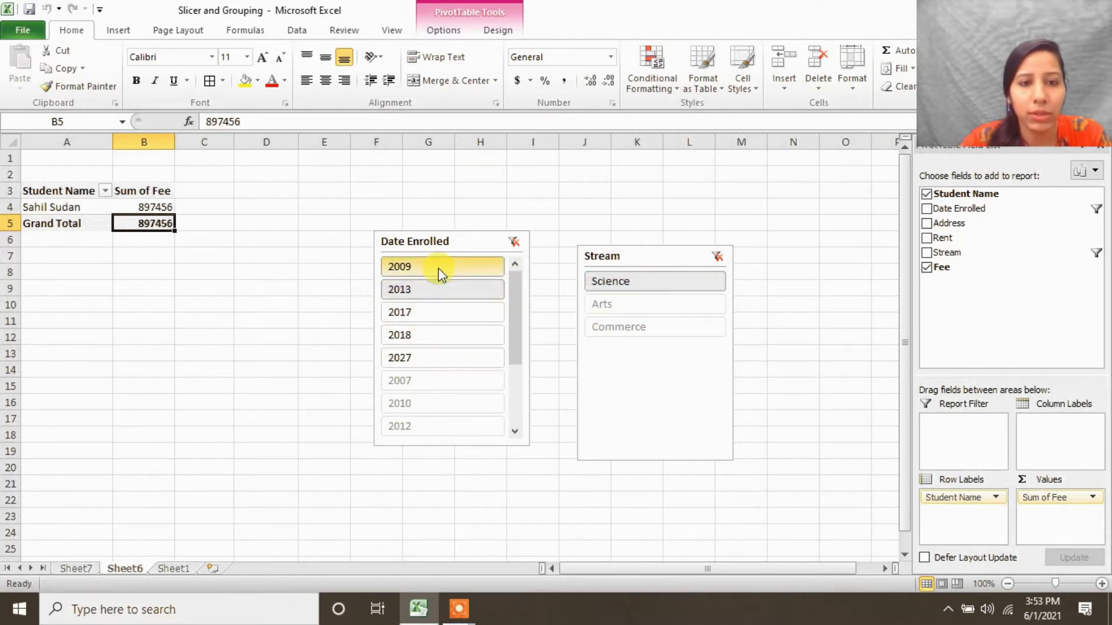
pyautogui.click(440, 272)
pyautogui.click(450, 310)
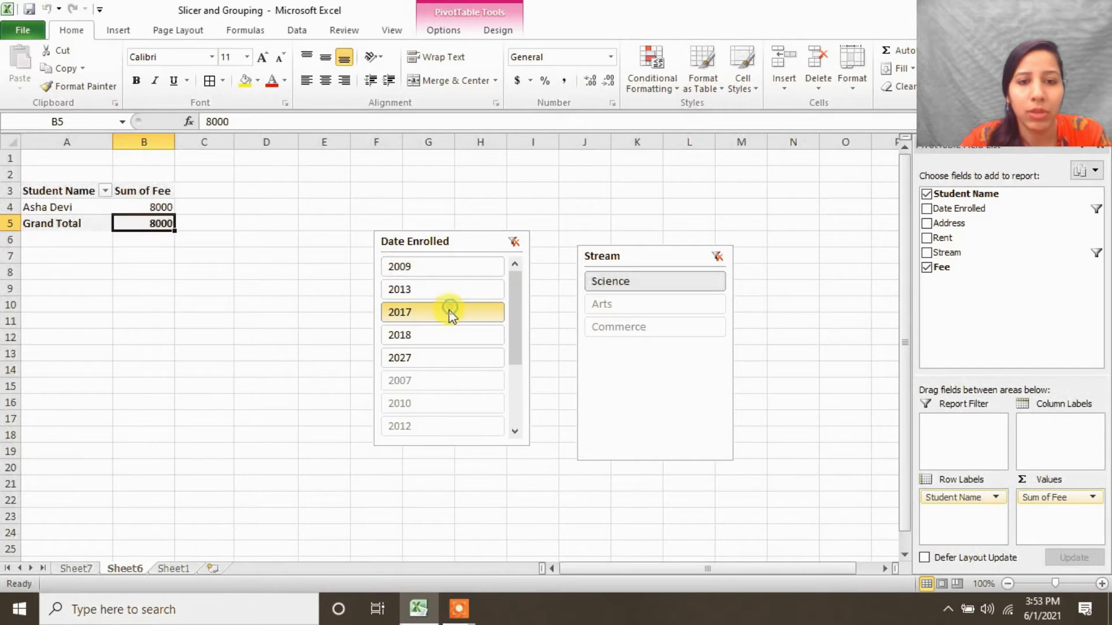
pyautogui.moveTo(515, 339); pyautogui.dragTo(516, 268)
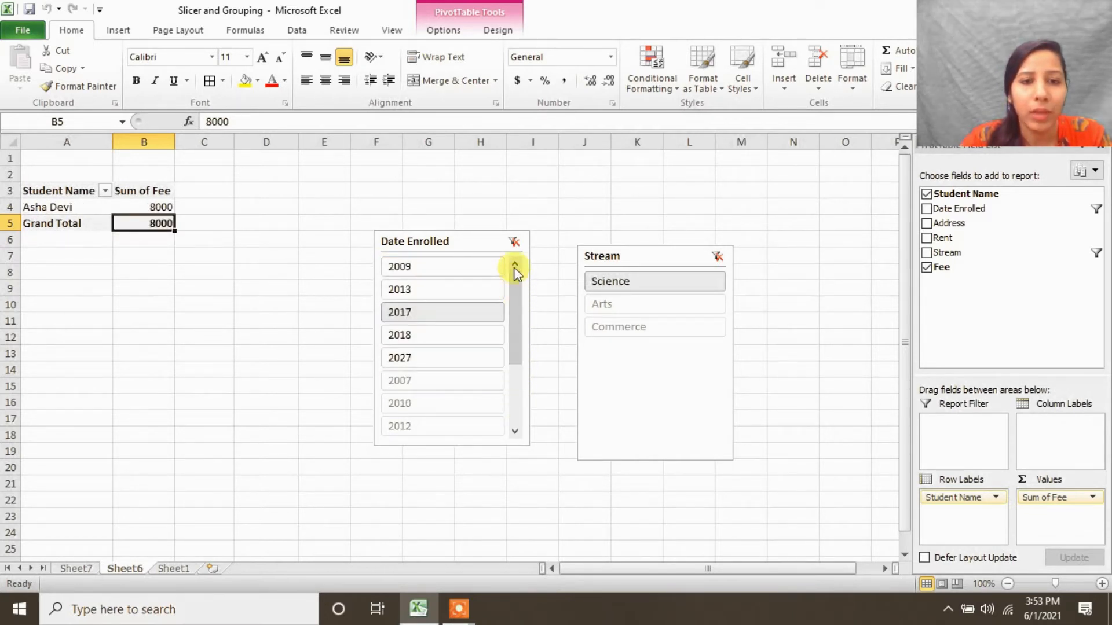
# - Check the source data on Sheet1, return to Sheet6 and clear both the Date Enrolled and Stream filters
pyautogui.click(177, 569)
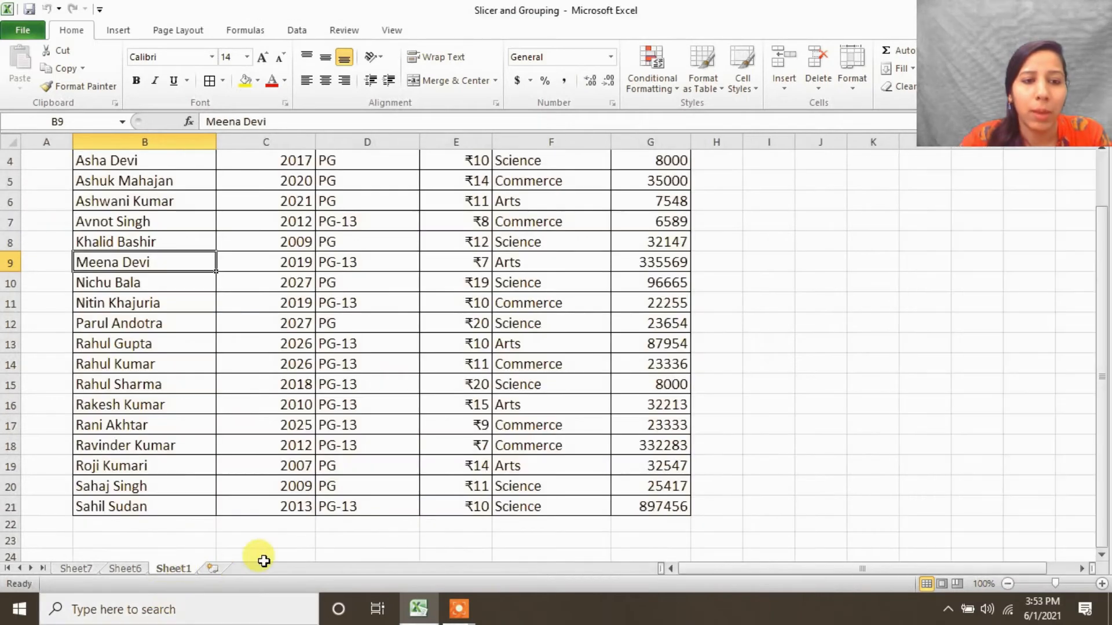
pyautogui.click(120, 569)
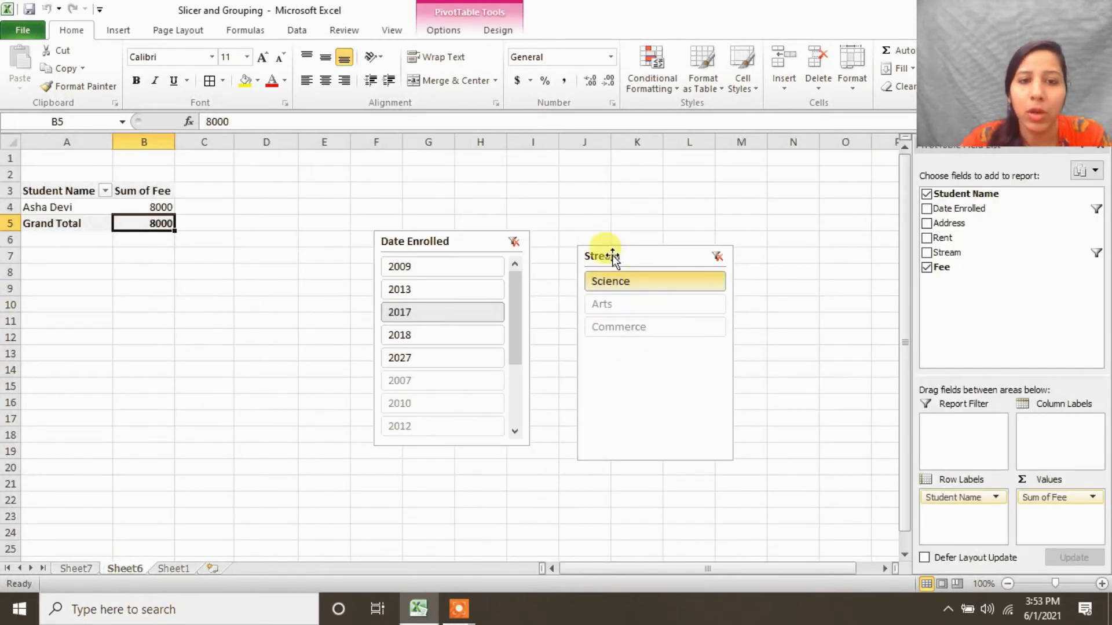
pyautogui.moveTo(519, 293); pyautogui.dragTo(541, 313)
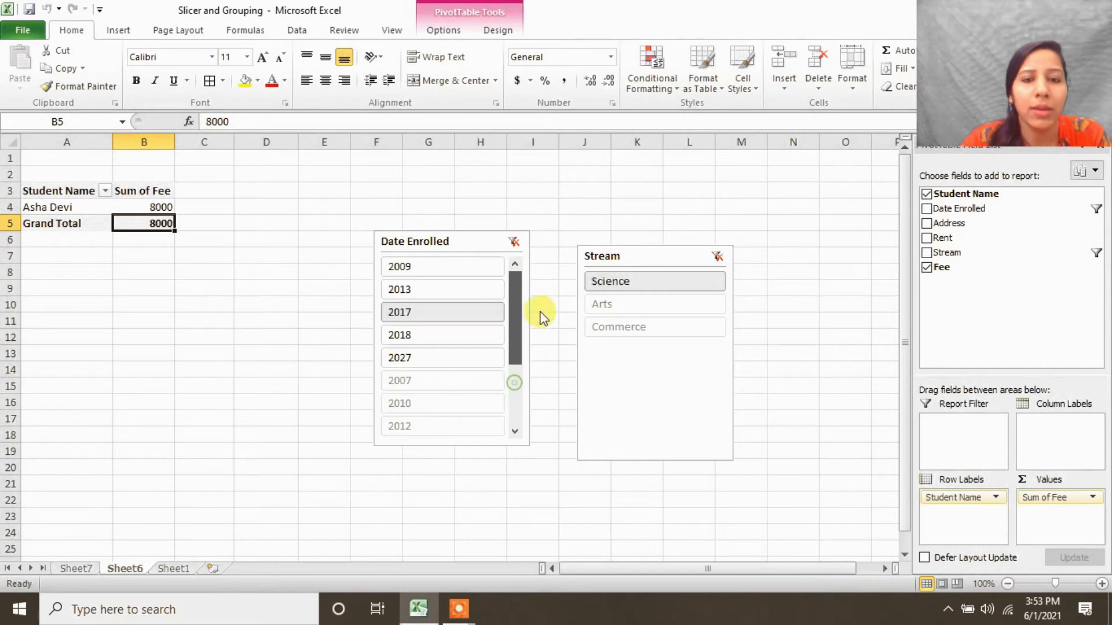
pyautogui.click(514, 241)
pyautogui.click(716, 257)
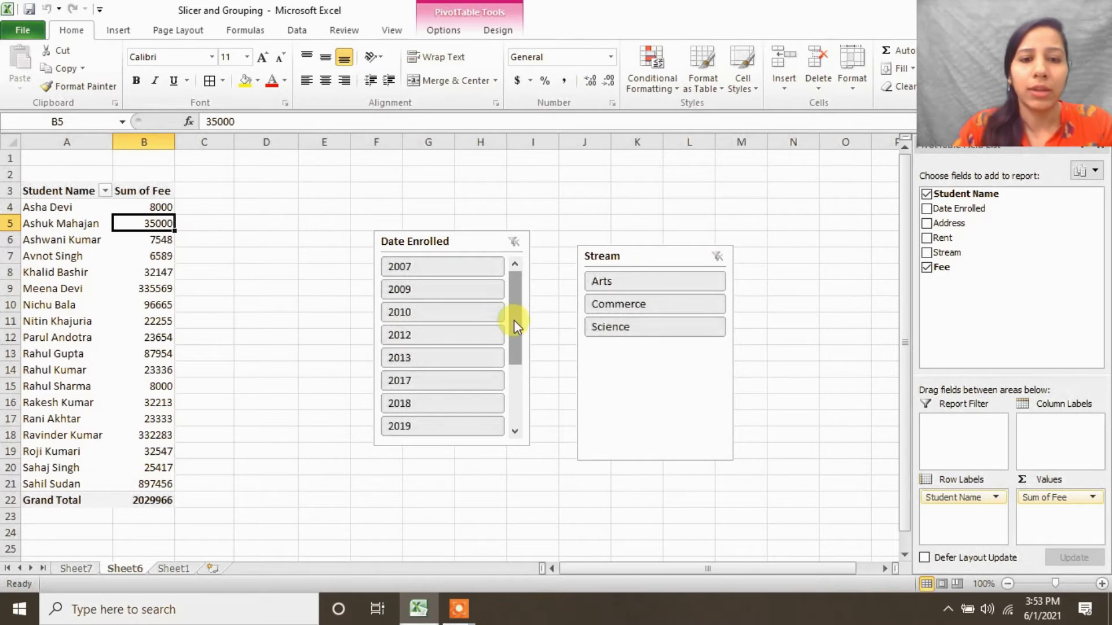
# - Filter the PivotTable to Date Enrolled 2013 and the Arts stream, switching the year through 2010, 2019, 2021 and 2026 to 2007
pyautogui.click(449, 356)
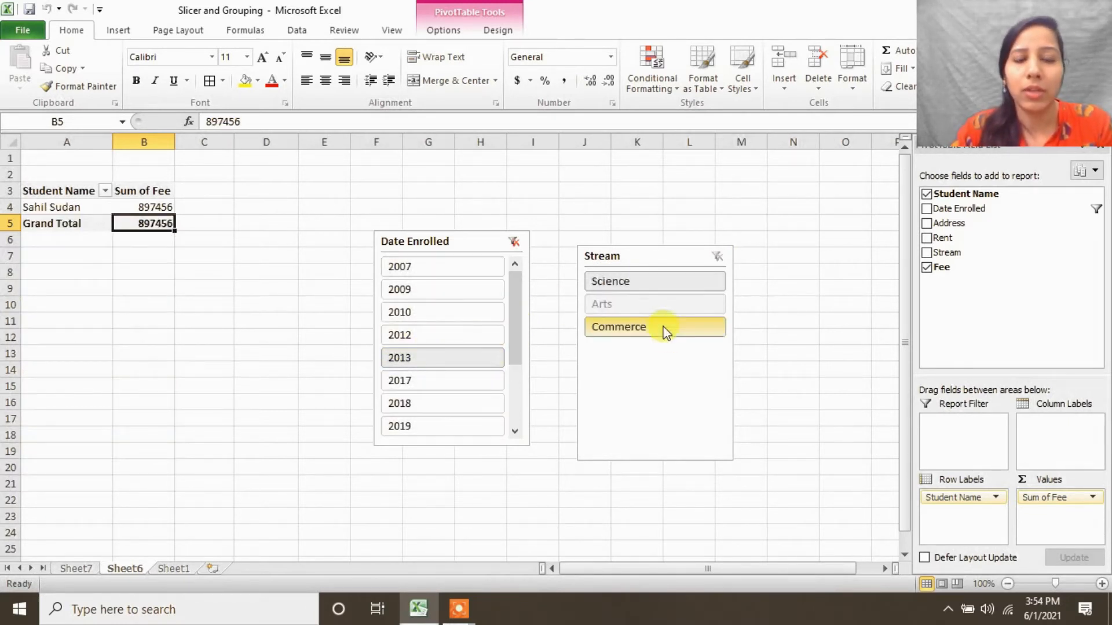
pyautogui.click(633, 306)
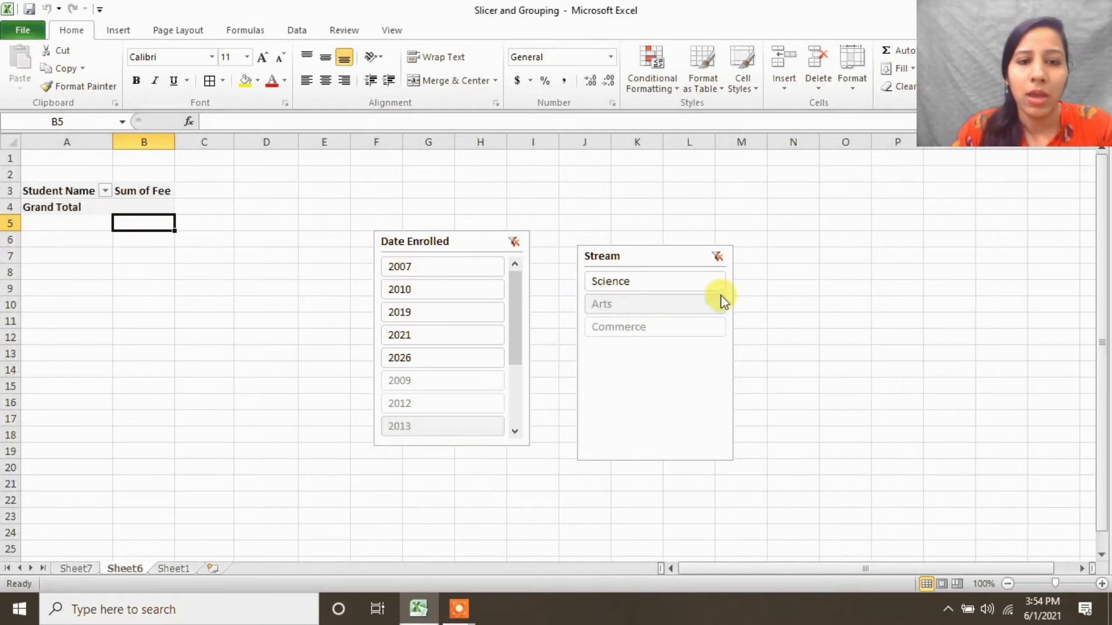
pyautogui.click(425, 296)
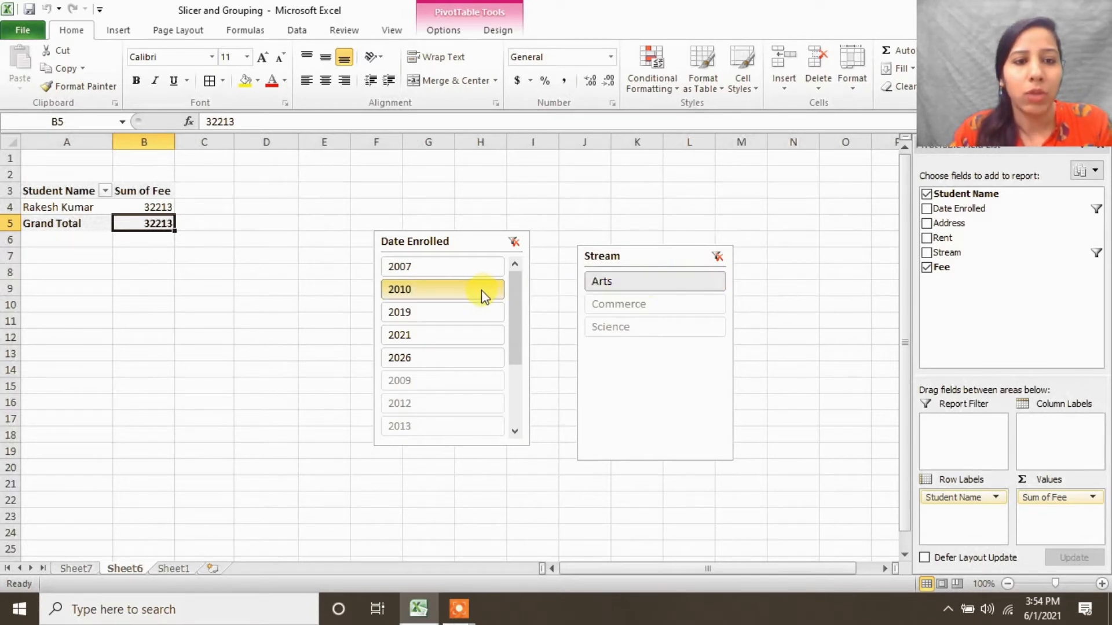
pyautogui.click(429, 321)
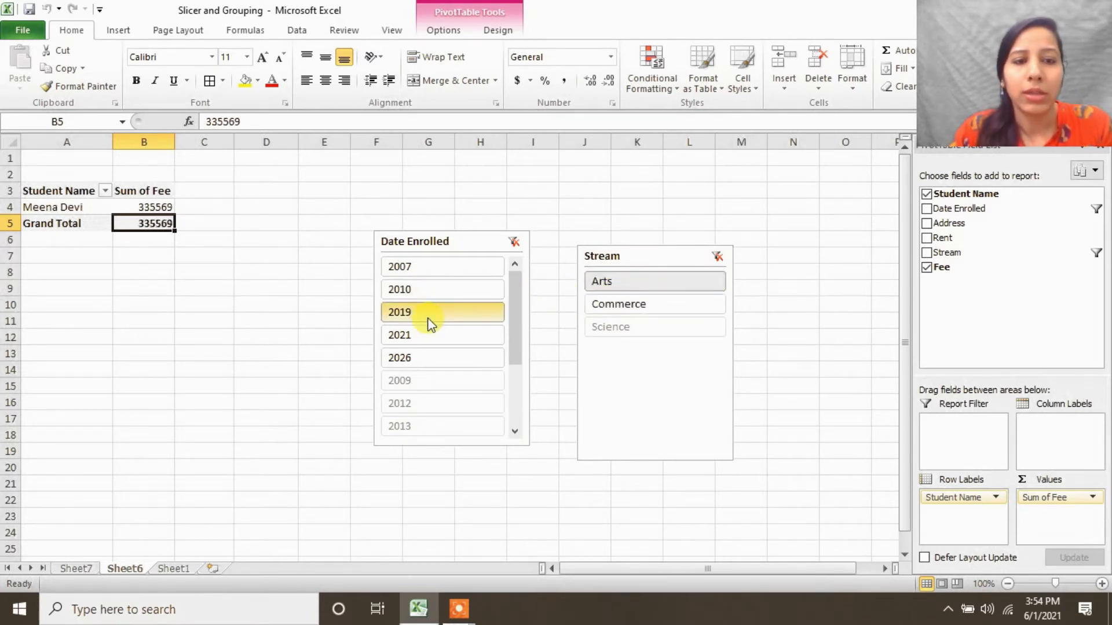
pyautogui.click(419, 341)
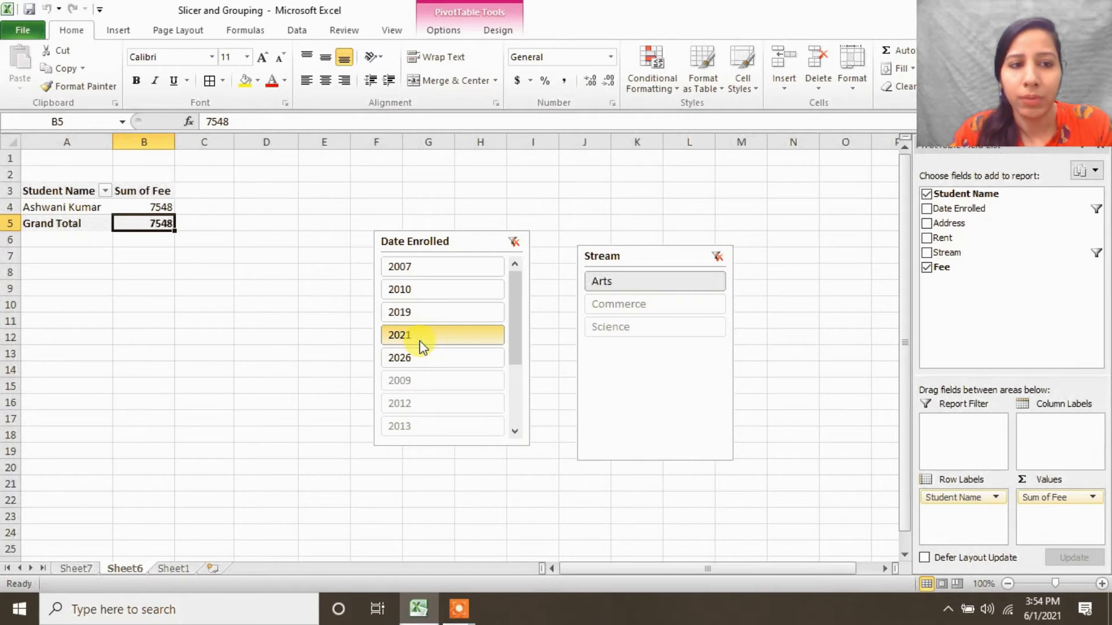
pyautogui.click(411, 363)
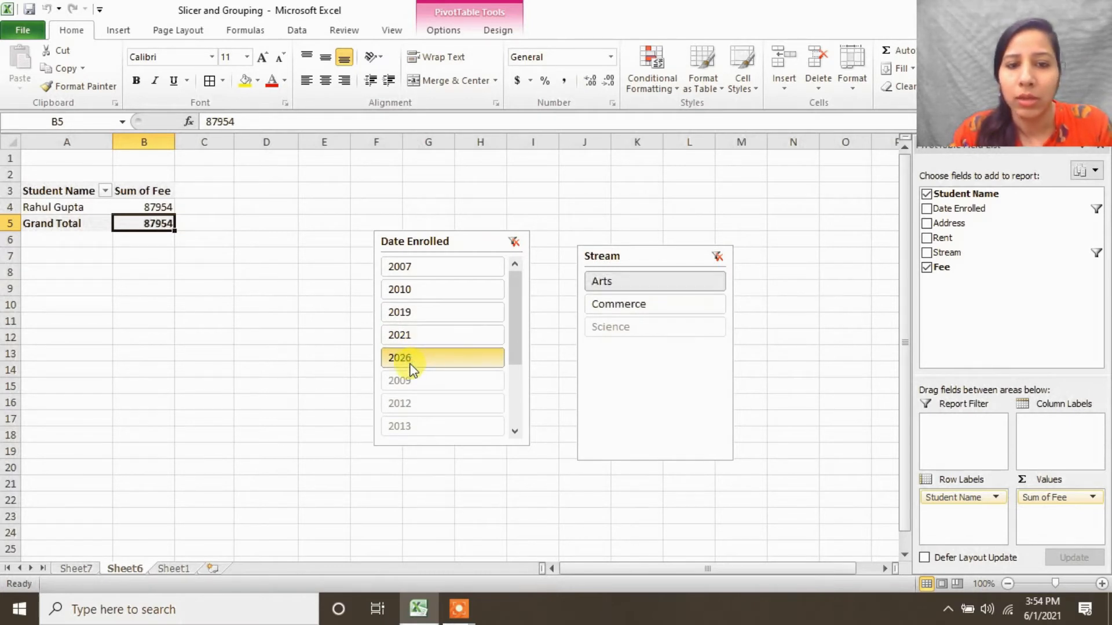
pyautogui.click(453, 276)
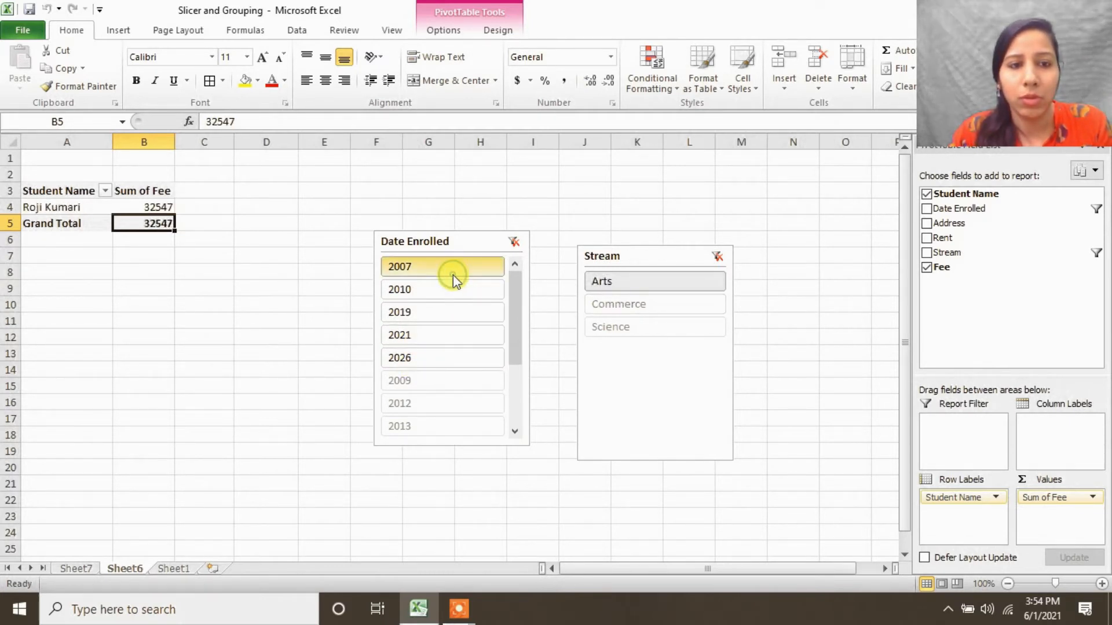
# - Replace the Arts filter with the Commerce stream and step Date Enrolled through 2026 and 2012 to 2019
pyautogui.click(653, 305)
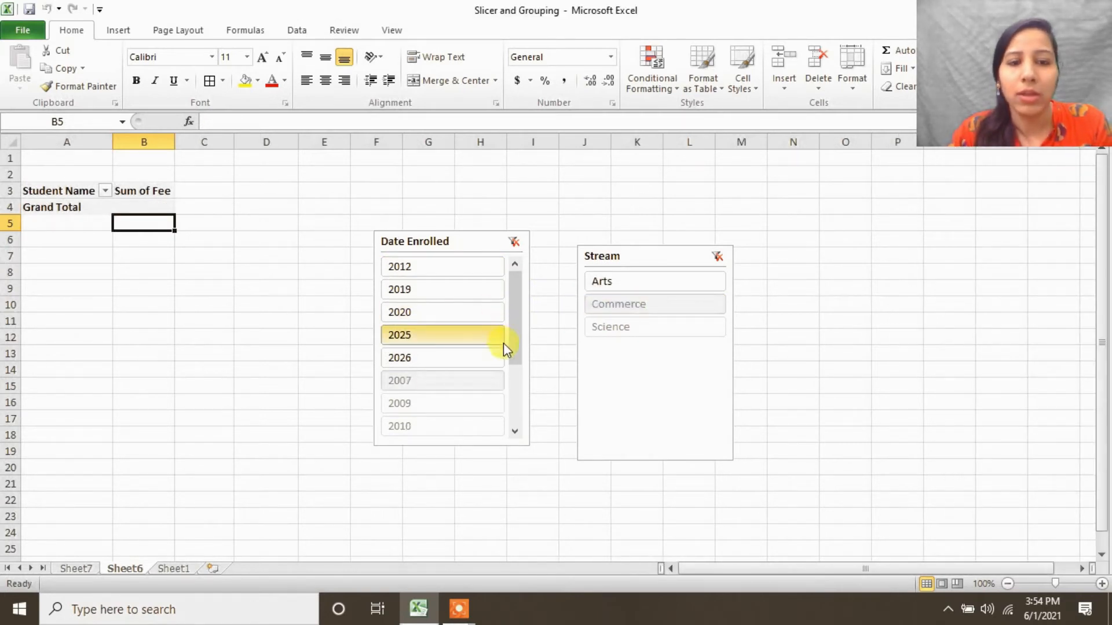
pyautogui.click(457, 354)
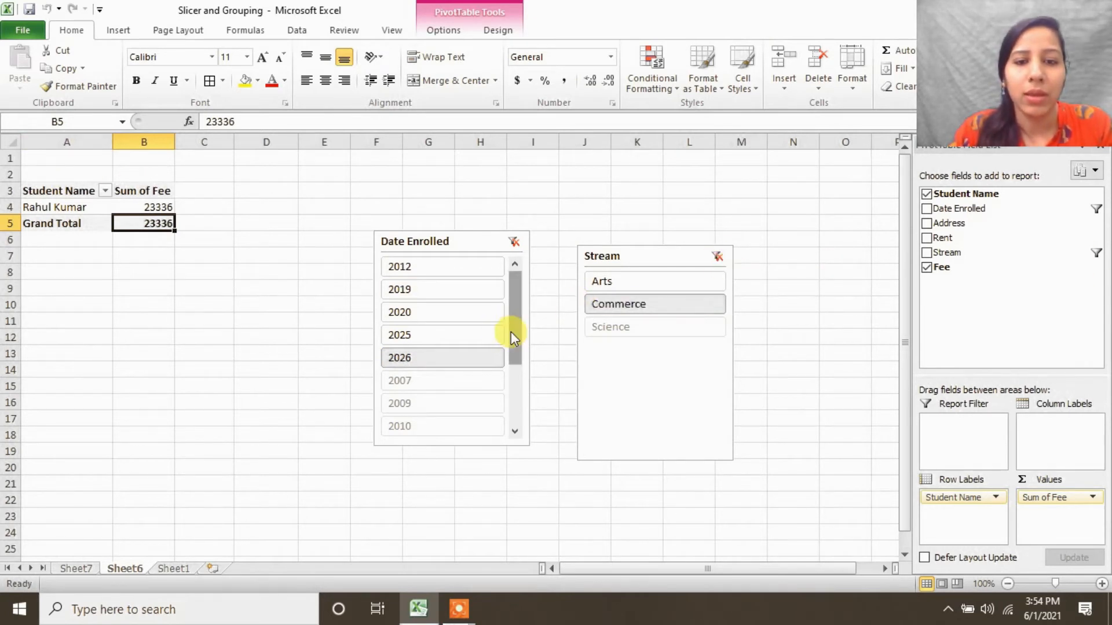
pyautogui.click(393, 289)
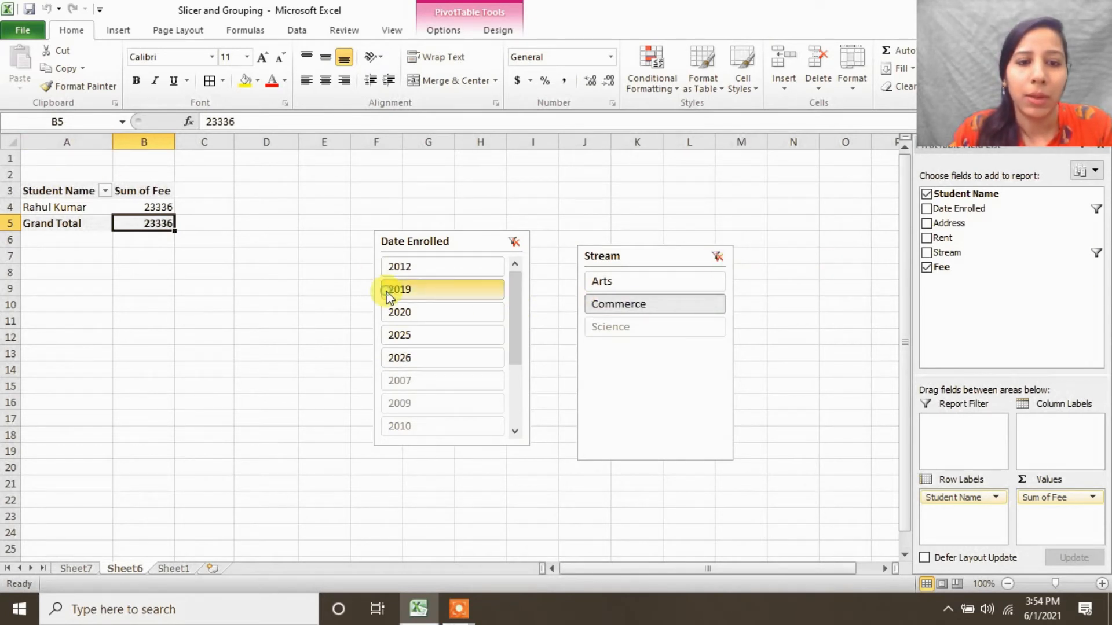
pyautogui.click(421, 272)
pyautogui.click(464, 293)
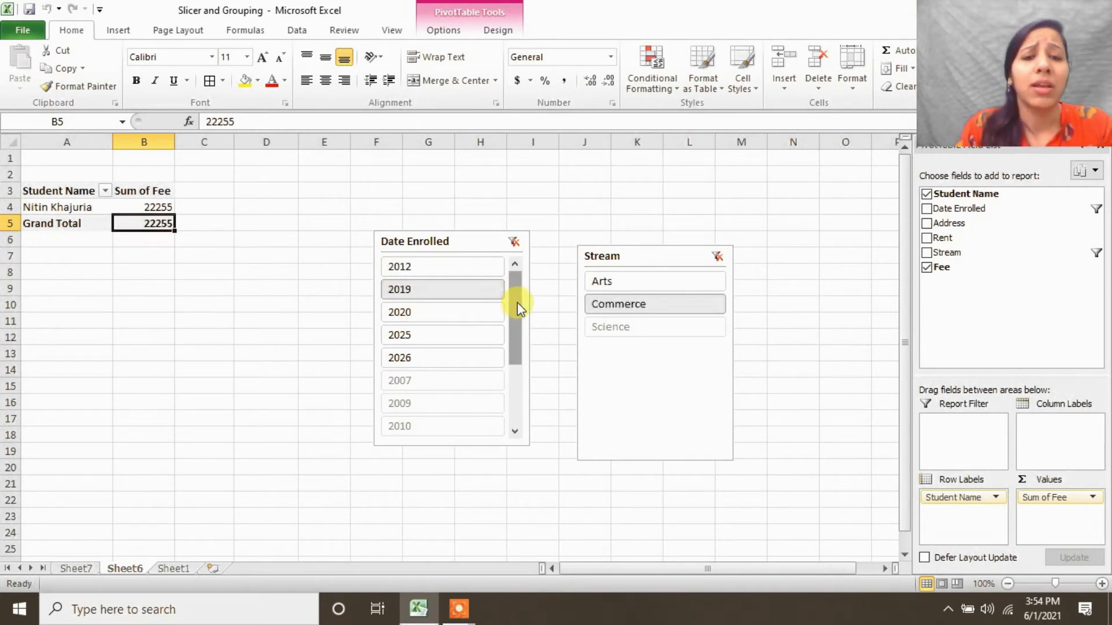
pyautogui.moveTo(516, 302)
pyautogui.mouseDown()
pyautogui.moveTo(517, 394)
pyautogui.moveTo(532, 294)
pyautogui.mouseUp()
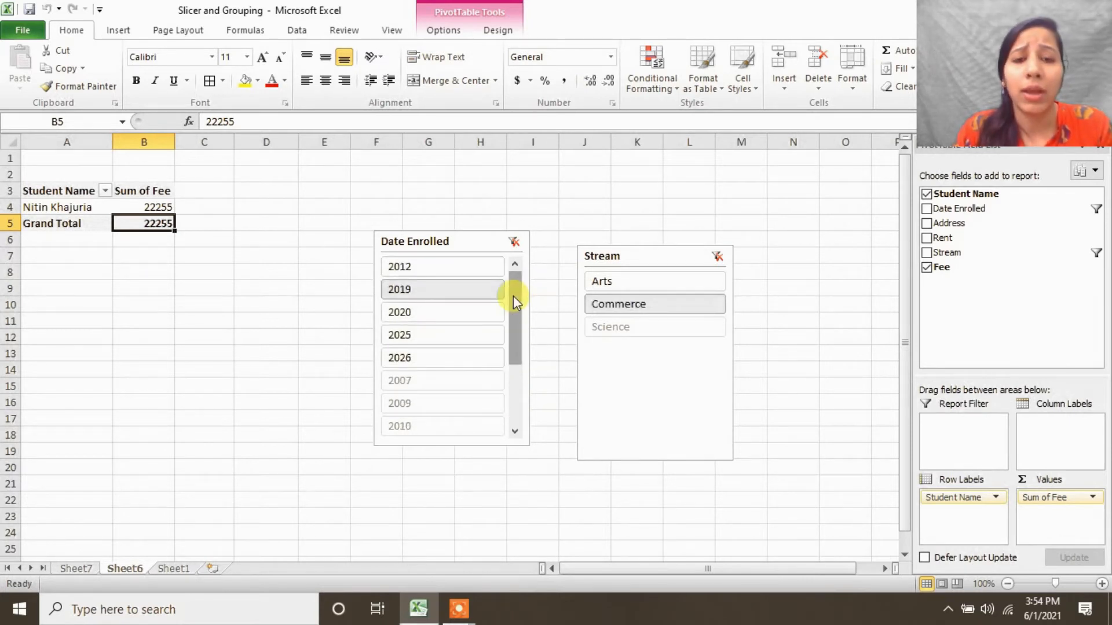
# - Keep the Commerce stream and switch Date Enrolled through 2020, 2025 and 2019, ending on 2012
pyautogui.click(441, 312)
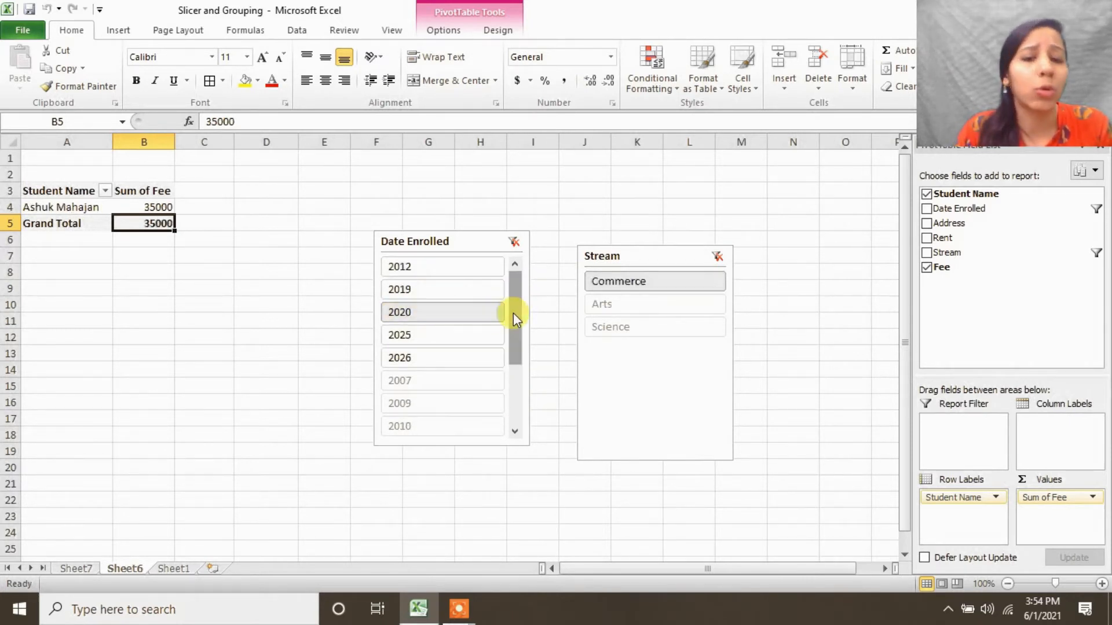
pyautogui.moveTo(513, 312); pyautogui.dragTo(517, 269)
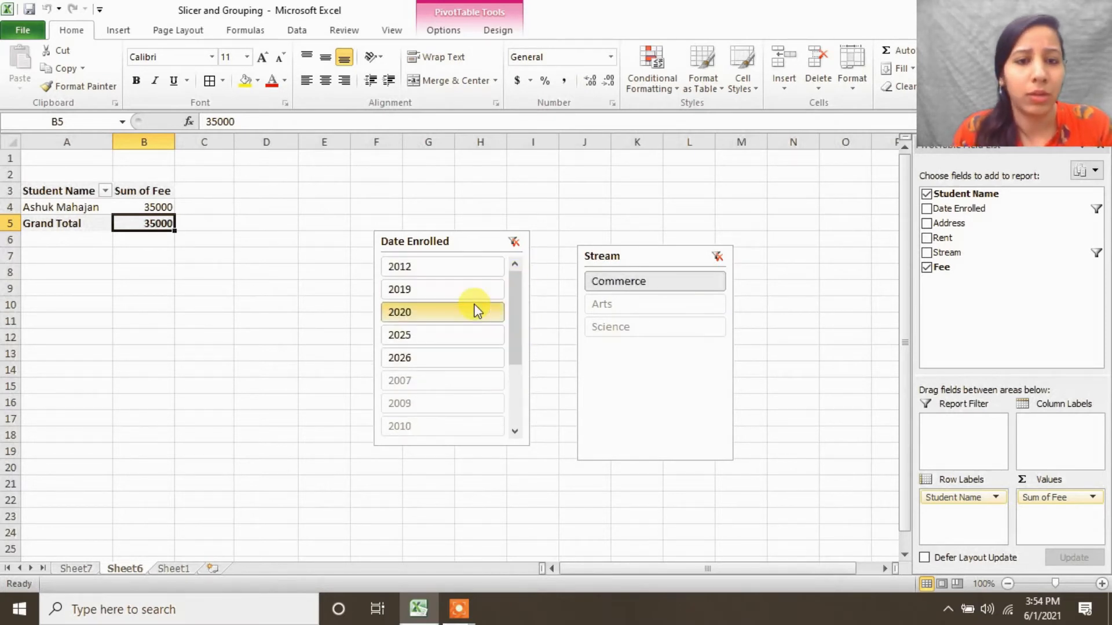
pyautogui.click(452, 333)
pyautogui.click(450, 283)
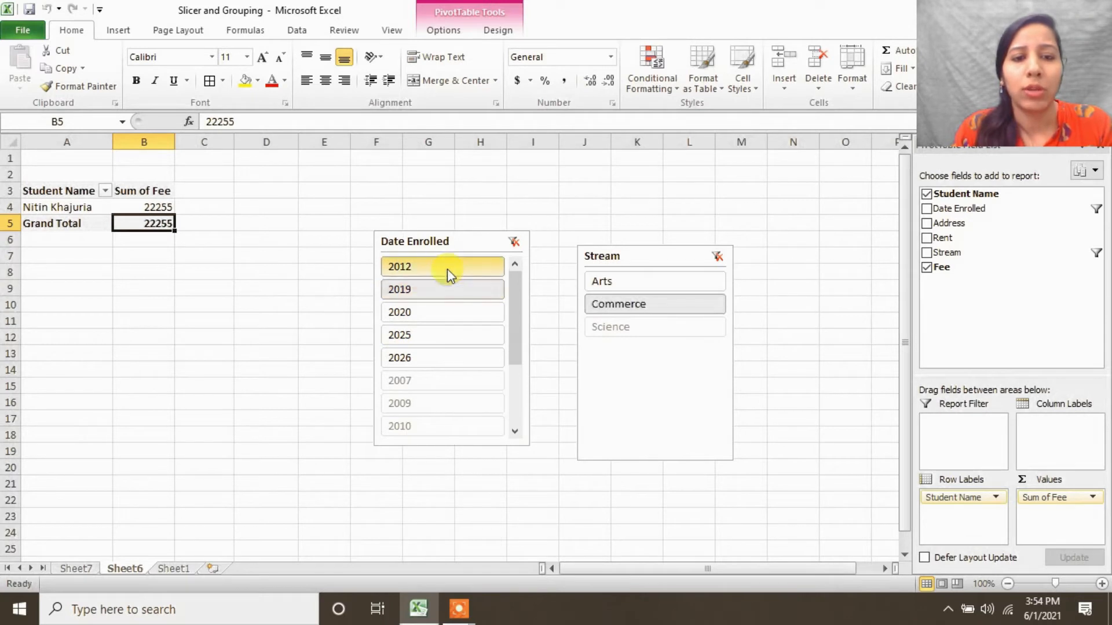
pyautogui.click(447, 269)
pyautogui.moveTo(518, 353); pyautogui.dragTo(516, 298)
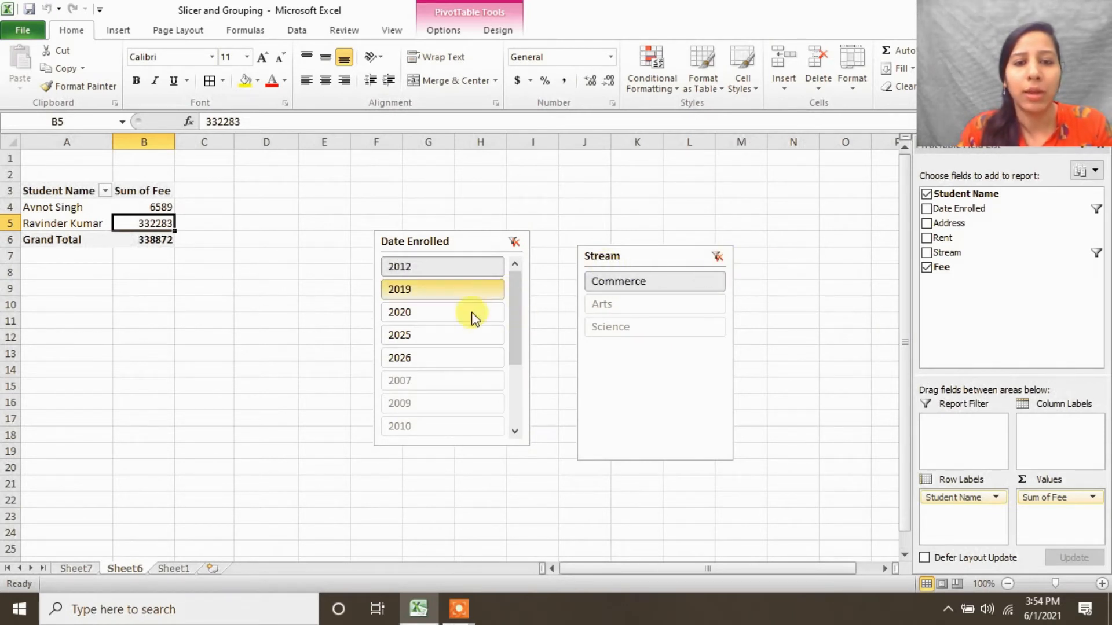
pyautogui.moveTo(517, 306); pyautogui.dragTo(497, 287)
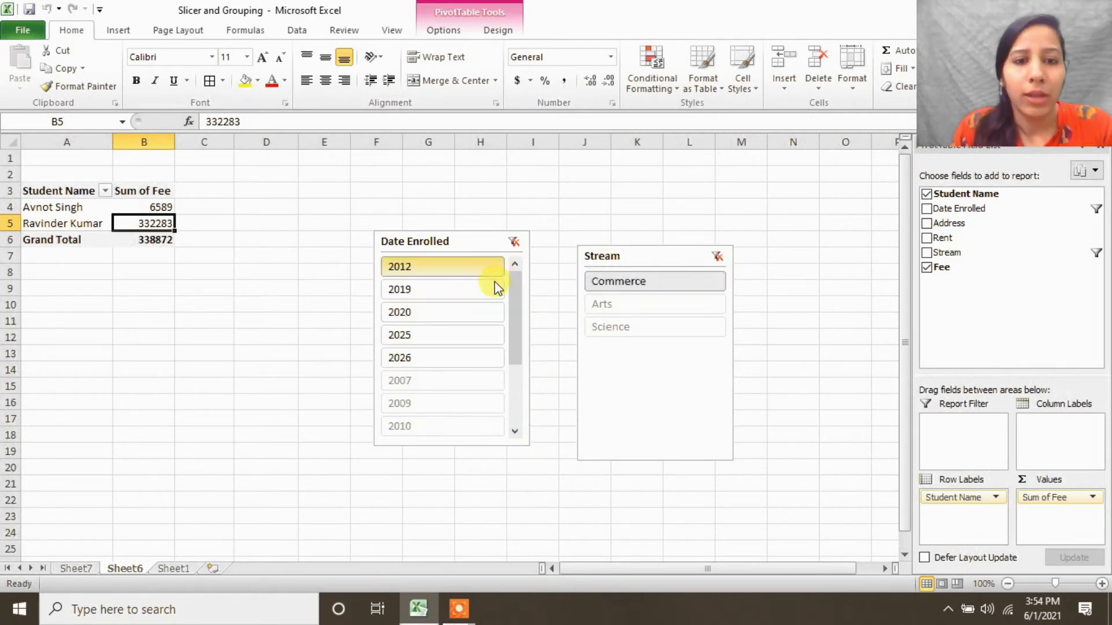
# - Clear the Date Enrolled and Stream filters and alternate the selection between PivotTable cells and the Date Enrolled slicer
pyautogui.click(435, 247)
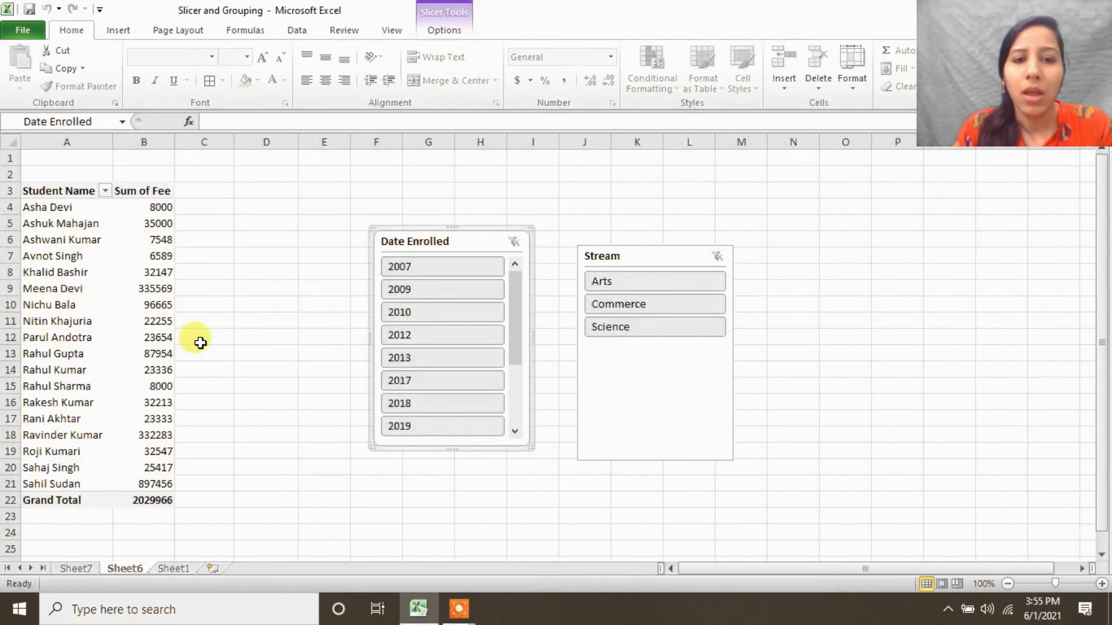
pyautogui.click(128, 352)
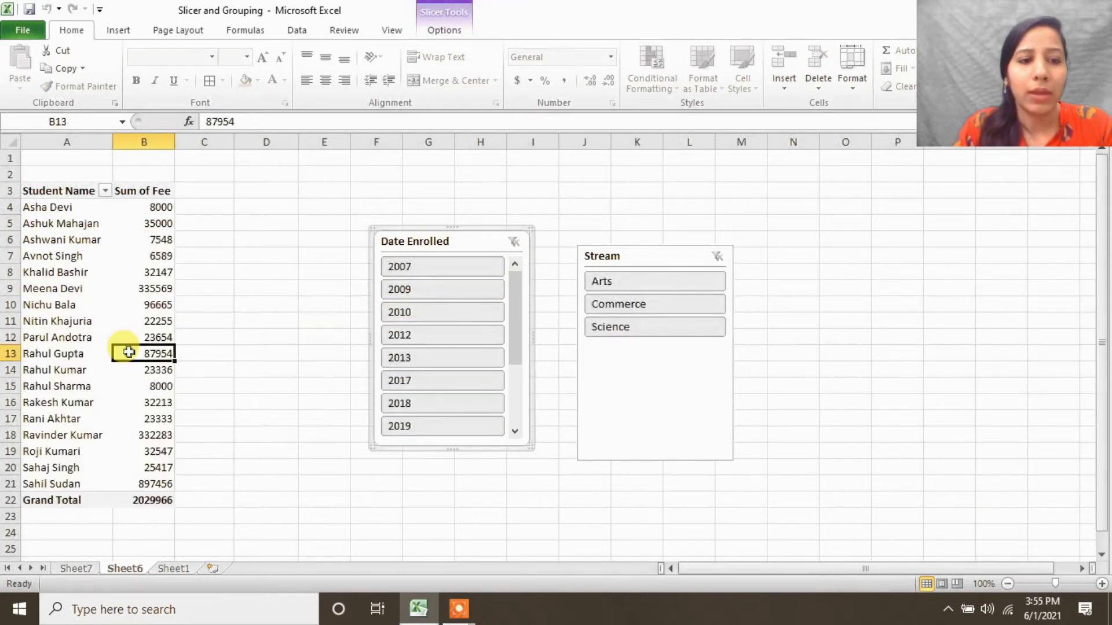
pyautogui.click(484, 235)
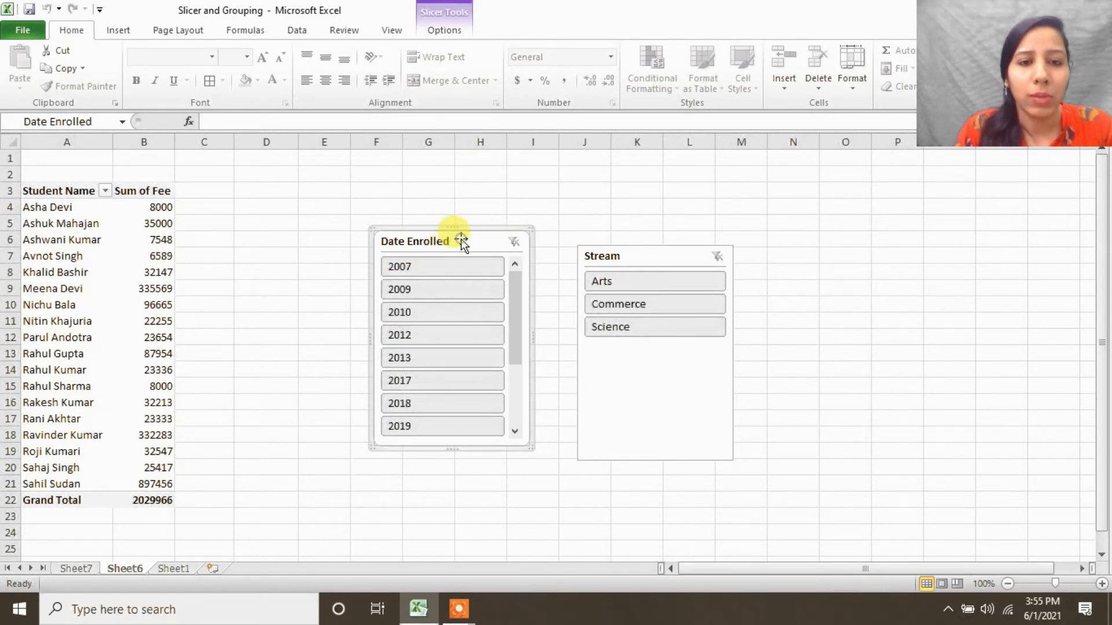
pyautogui.click(132, 240)
# - Change the Date Enrolled slicer's caption to Year
pyautogui.click(436, 247)
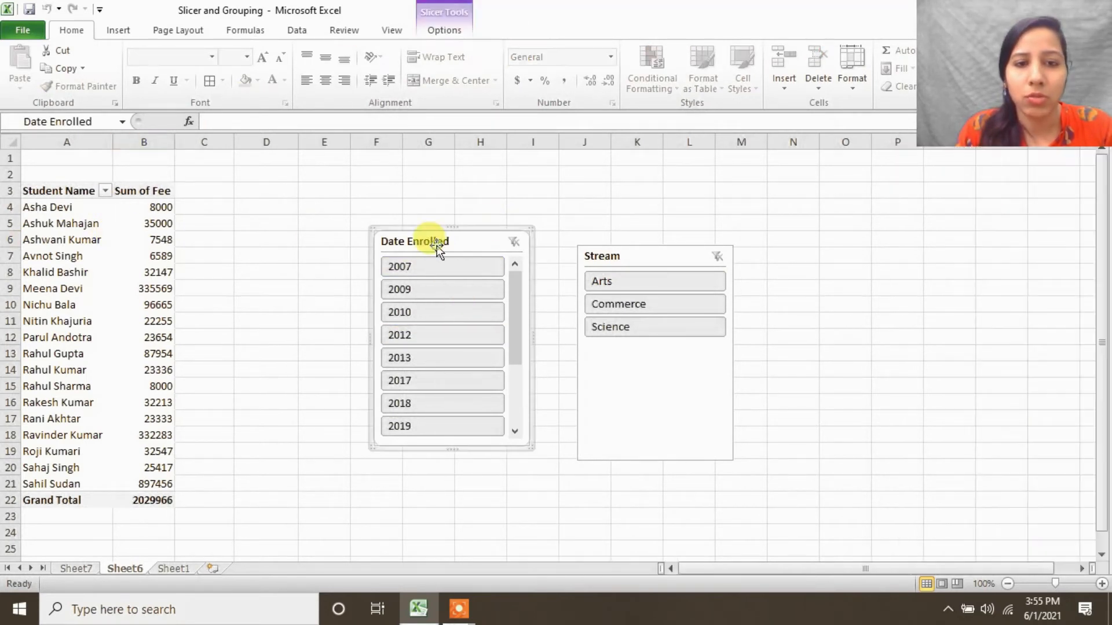
pyautogui.click(460, 32)
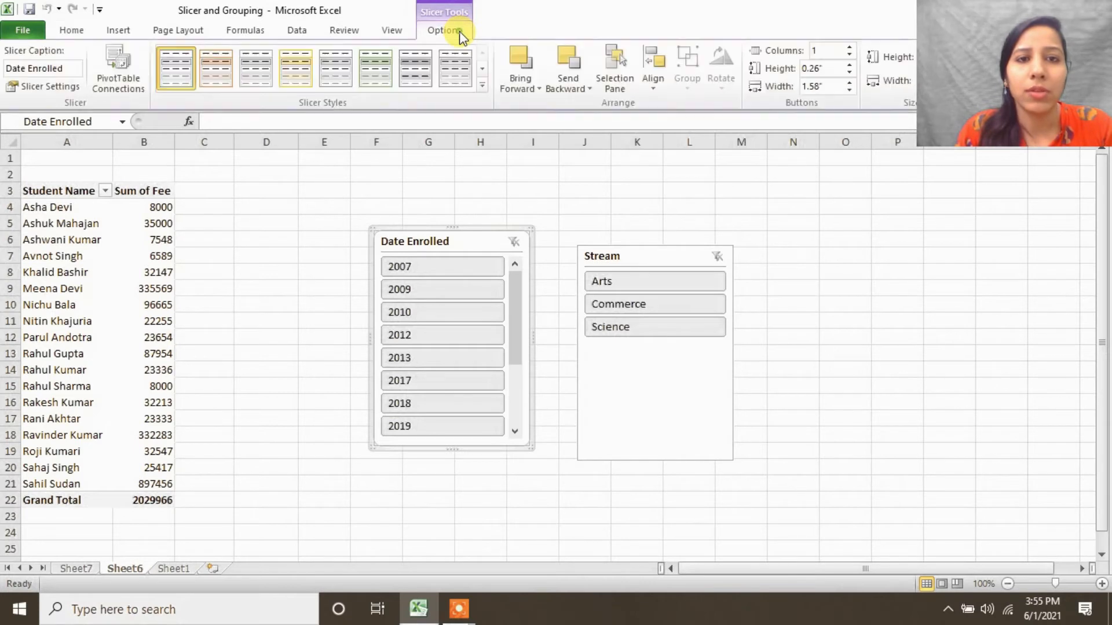
pyautogui.click(77, 70)
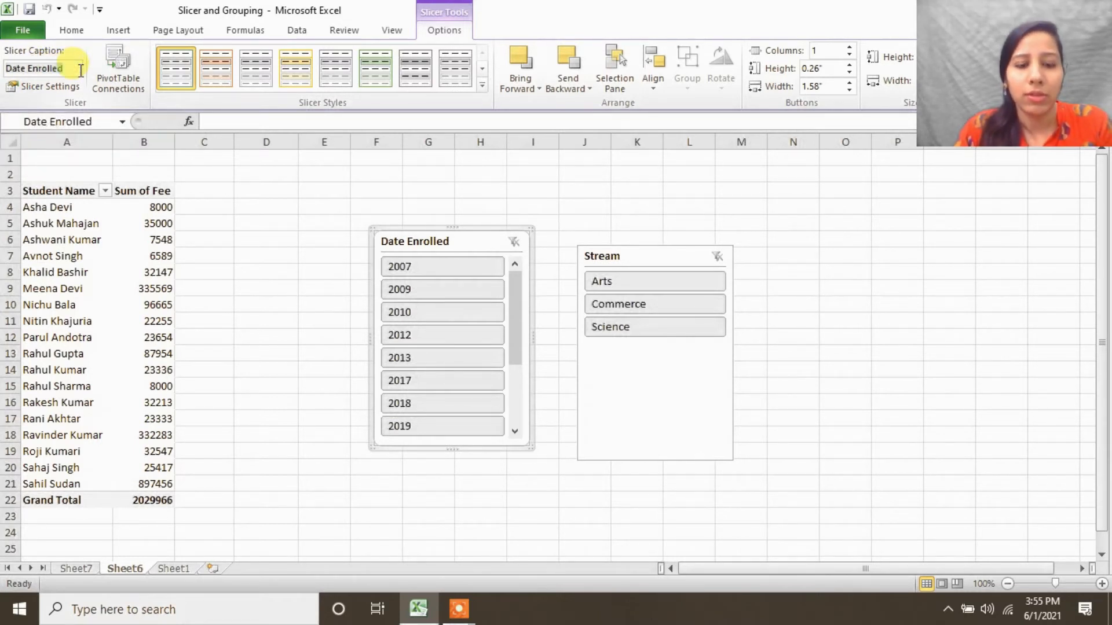
pyautogui.write('D')
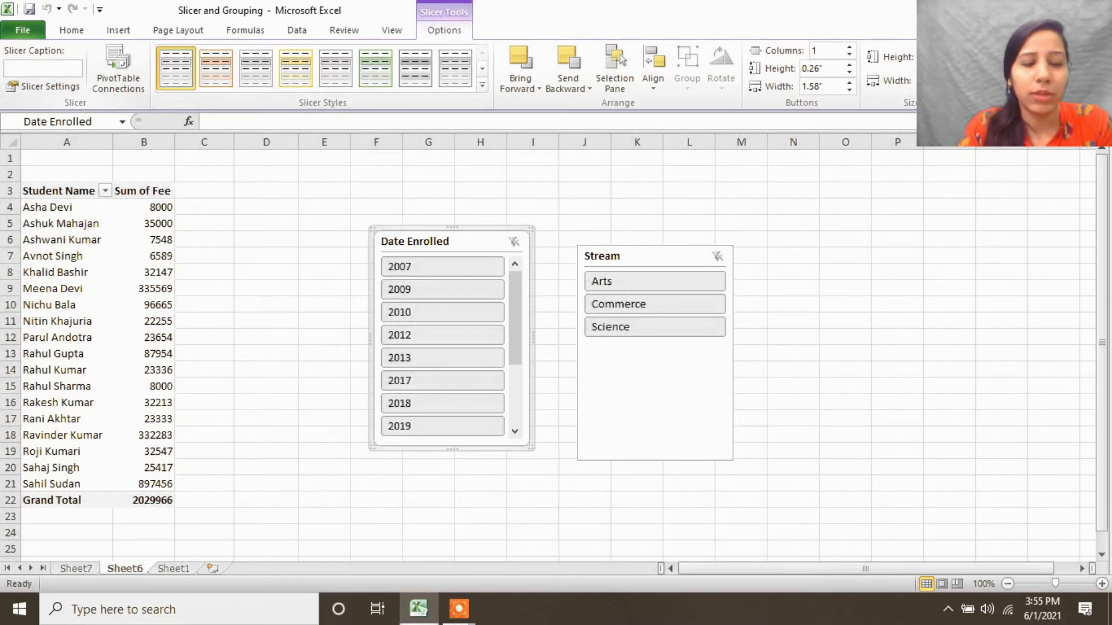
pyautogui.write('Year')
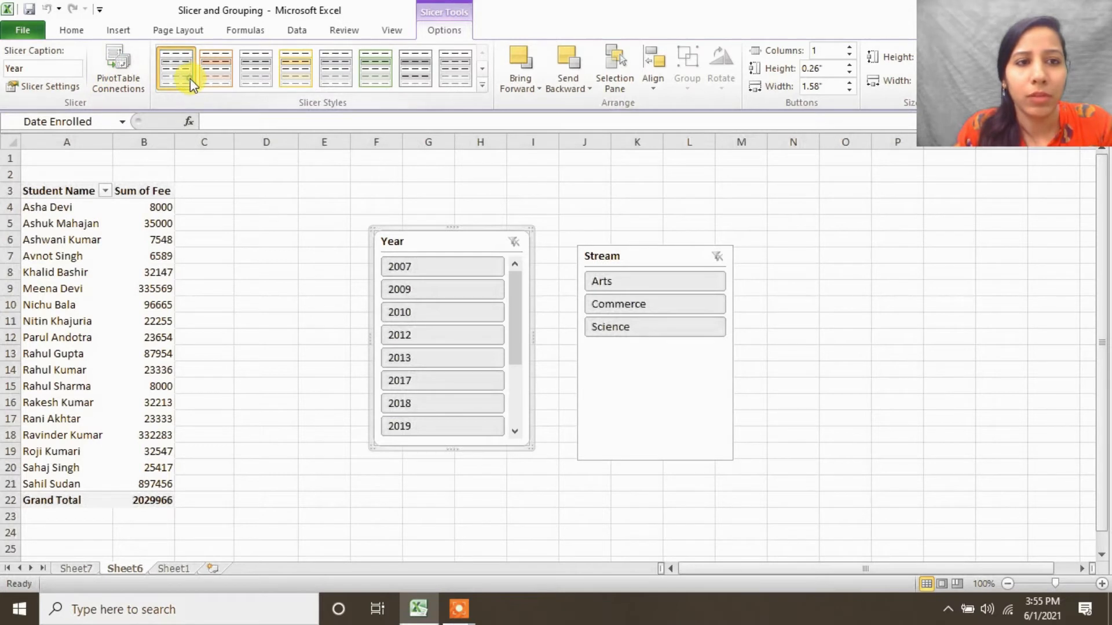
# - Try the light slicer styles on the Year slicer one after another, from orange through yellow and green to the last light style
pyautogui.click(225, 81)
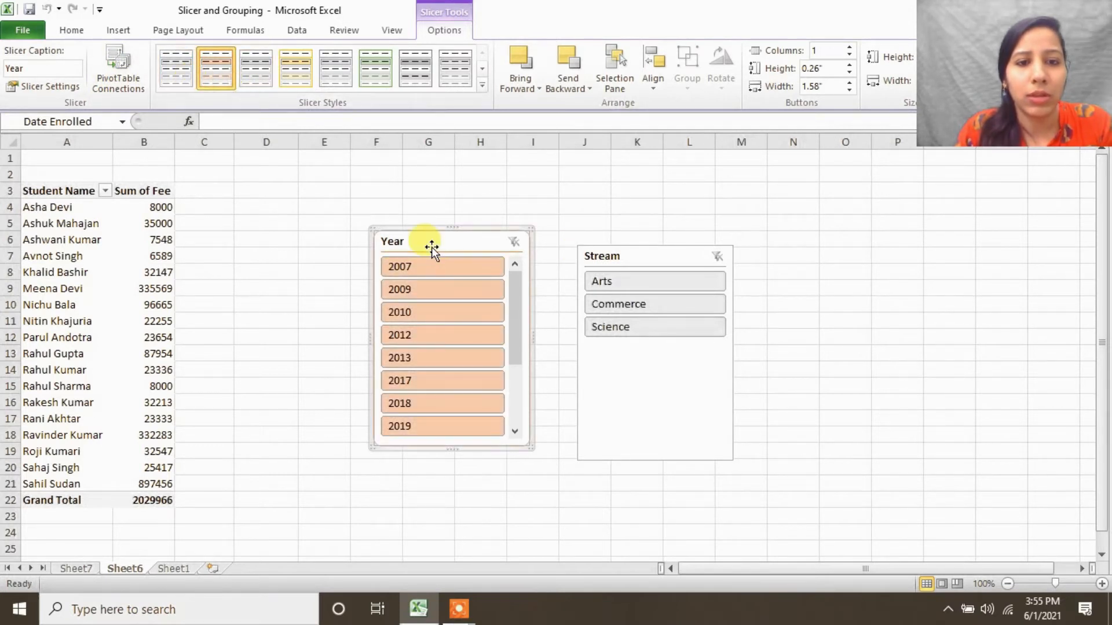
pyautogui.click(249, 82)
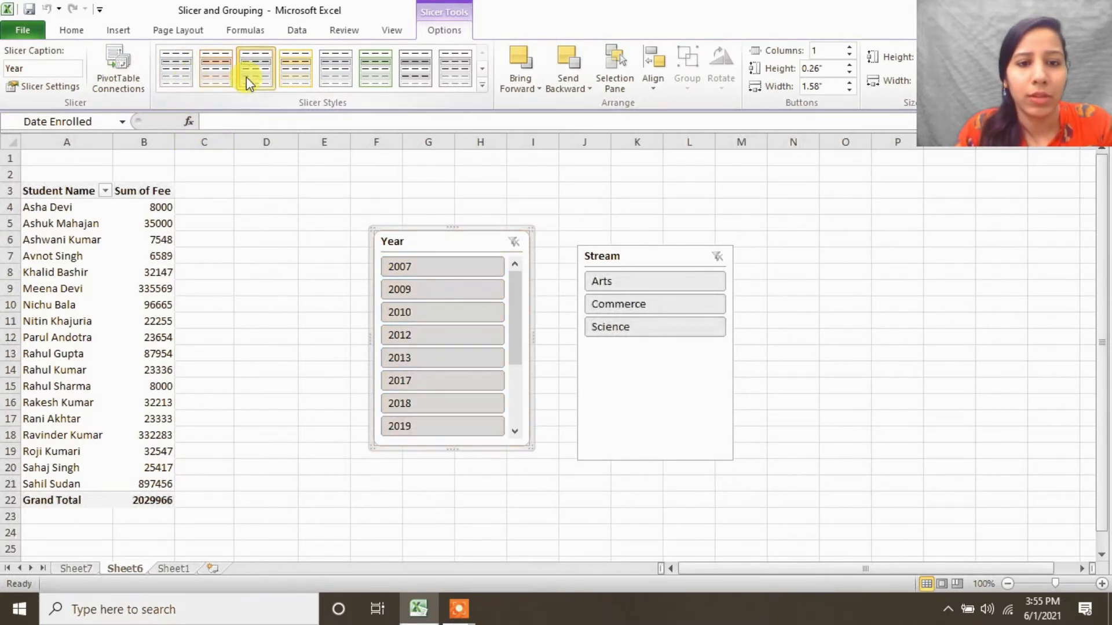
pyautogui.click(300, 78)
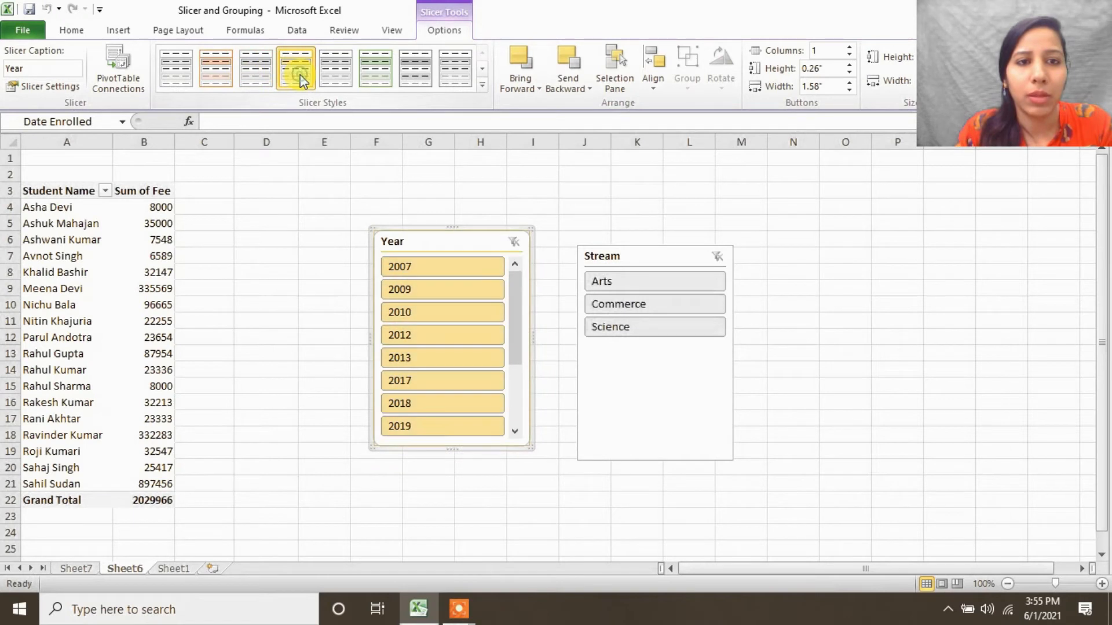
pyautogui.click(341, 79)
pyautogui.click(374, 75)
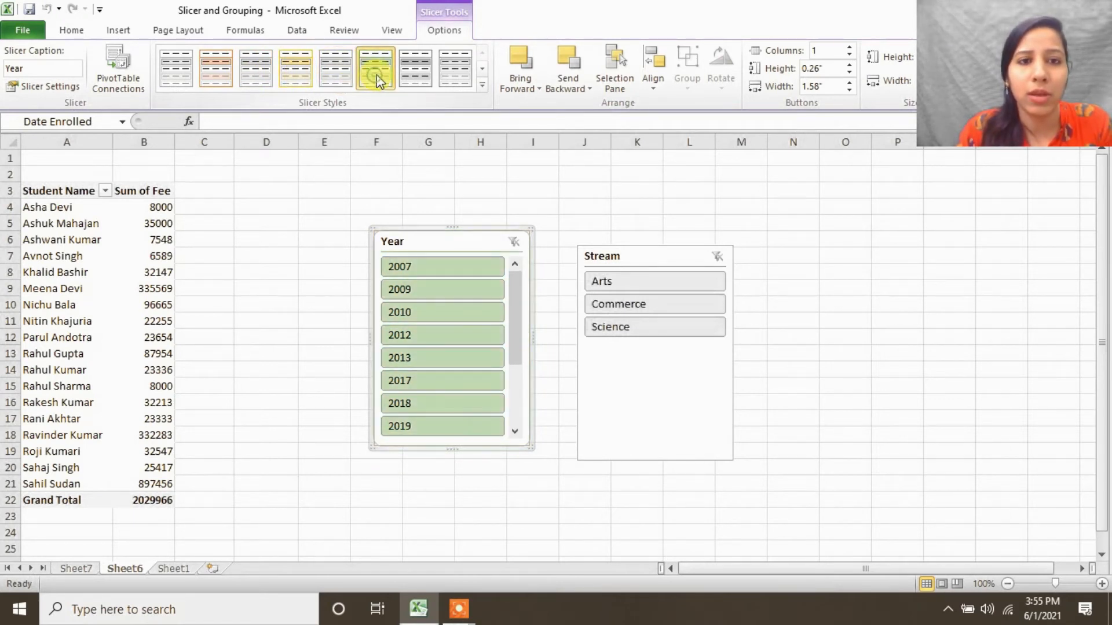
pyautogui.click(416, 78)
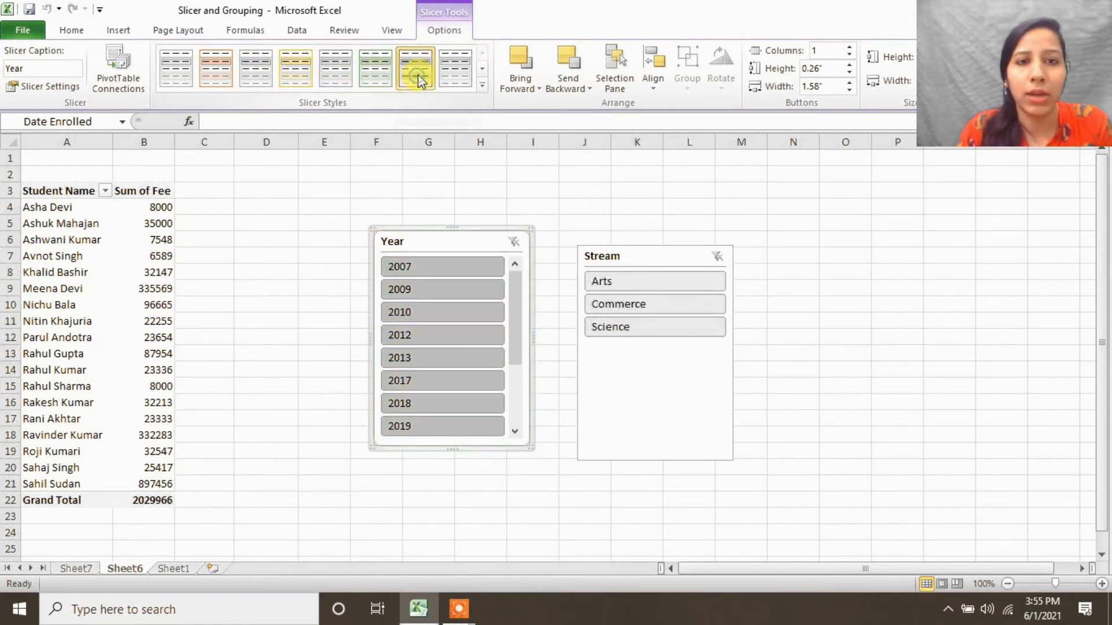
pyautogui.click(450, 78)
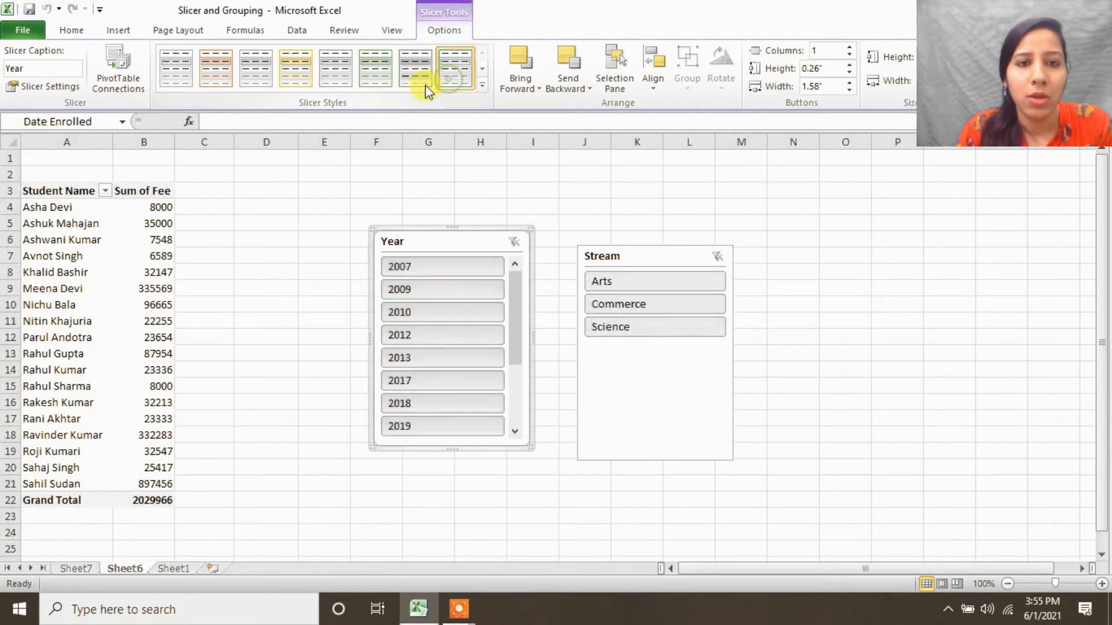
# - Switch the Year slicer to the light yellow style and on to the light orange style
pyautogui.click(258, 82)
pyautogui.click(292, 80)
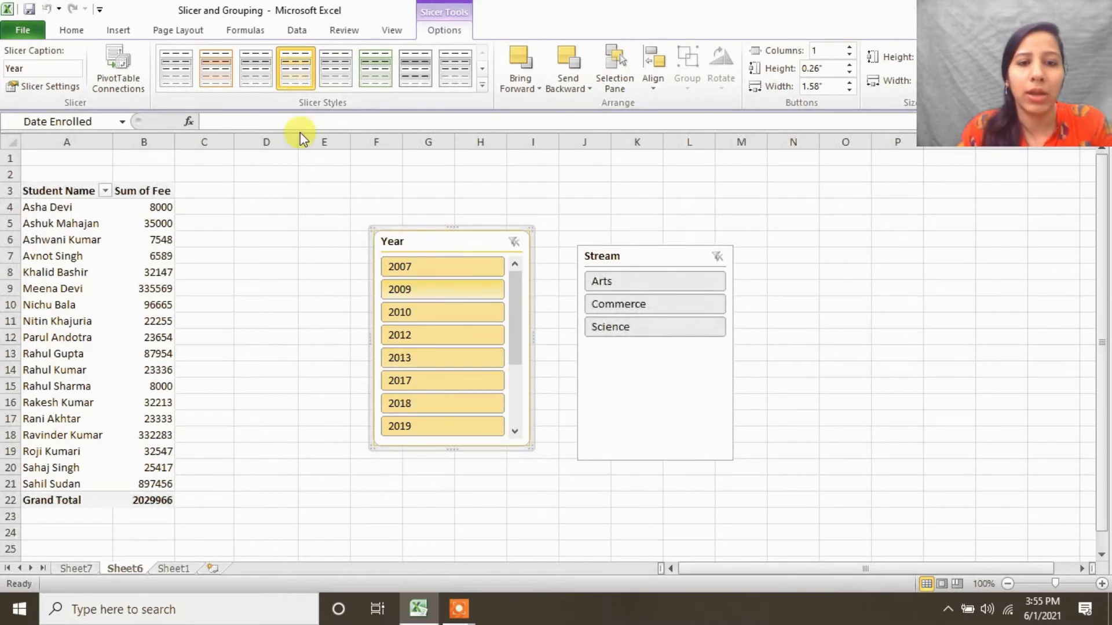
pyautogui.click(176, 81)
pyautogui.click(218, 76)
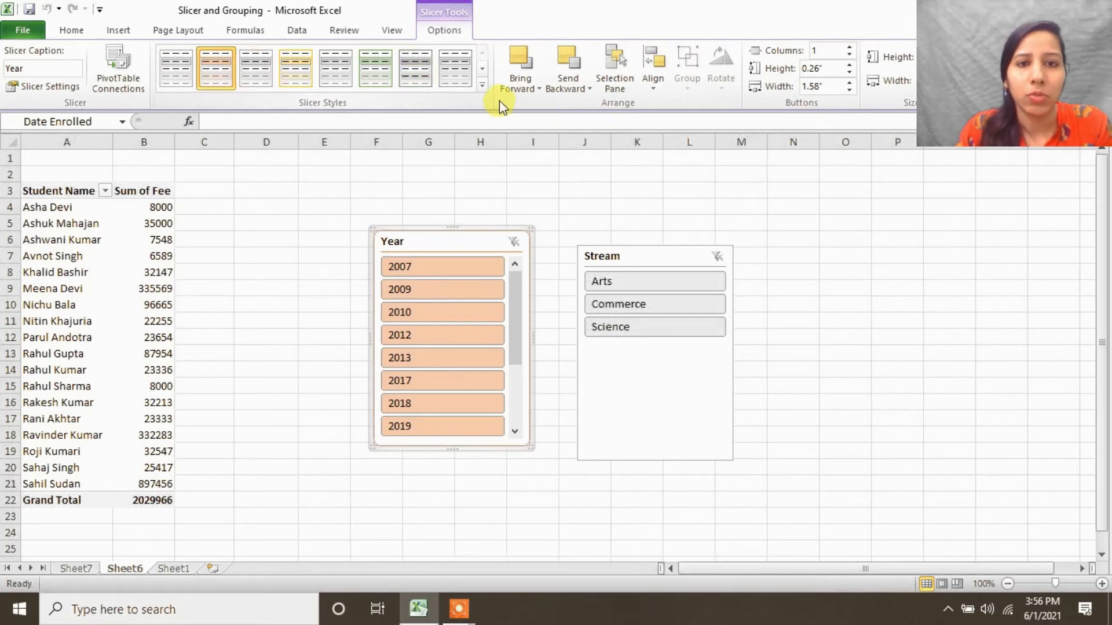
# - Try the dark green style on the Year slicer and replace it with the fifth light style, in grey
pyautogui.click(482, 85)
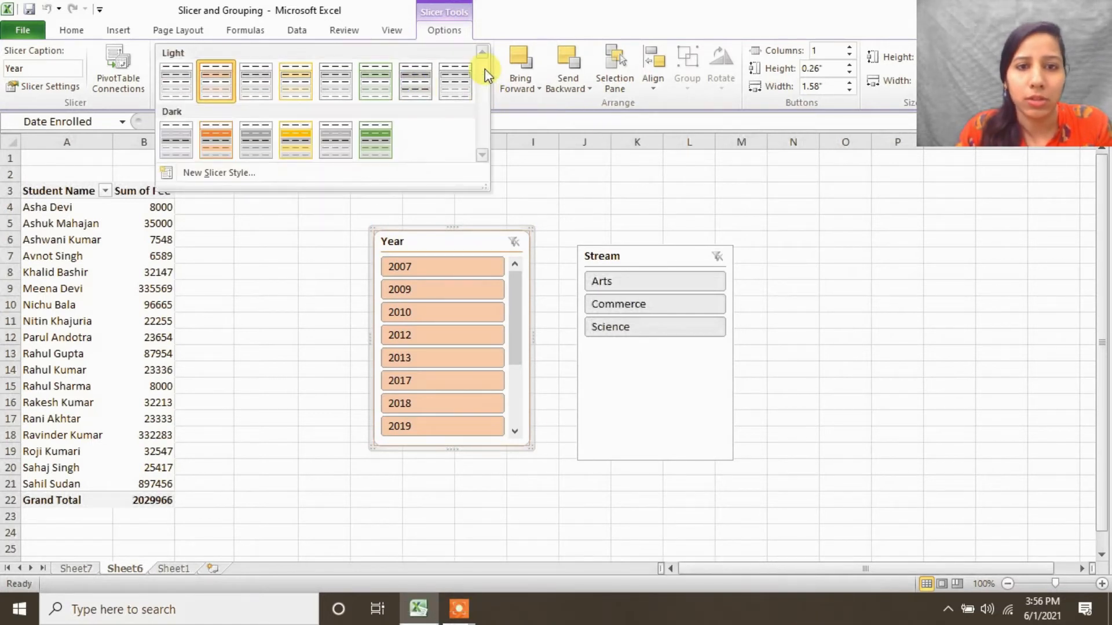
pyautogui.click(373, 149)
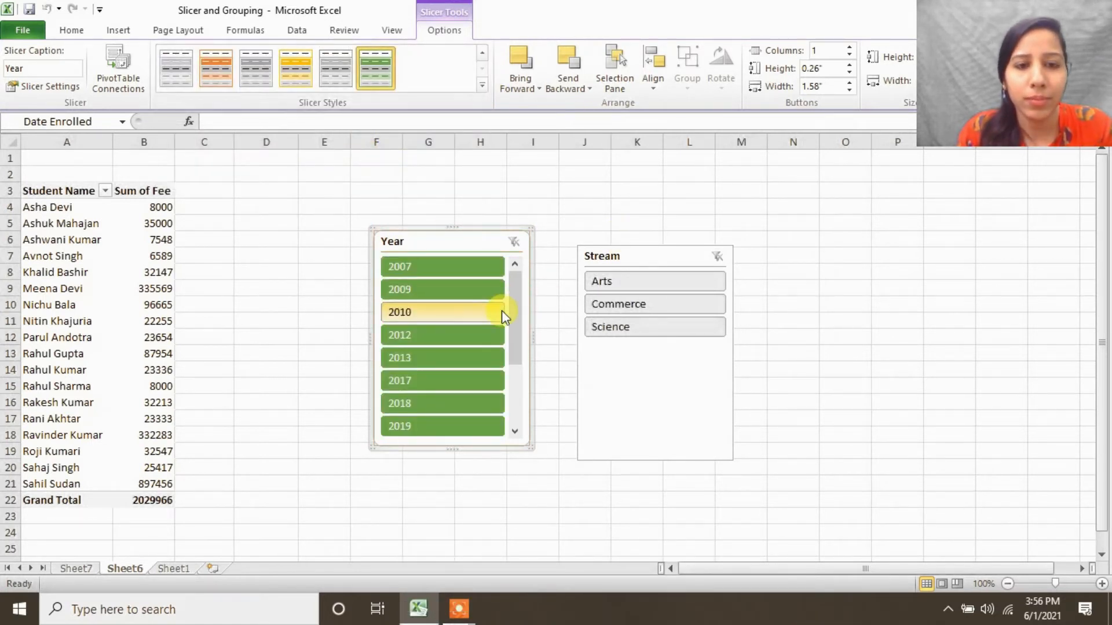
pyautogui.moveTo(513, 312); pyautogui.dragTo(520, 272)
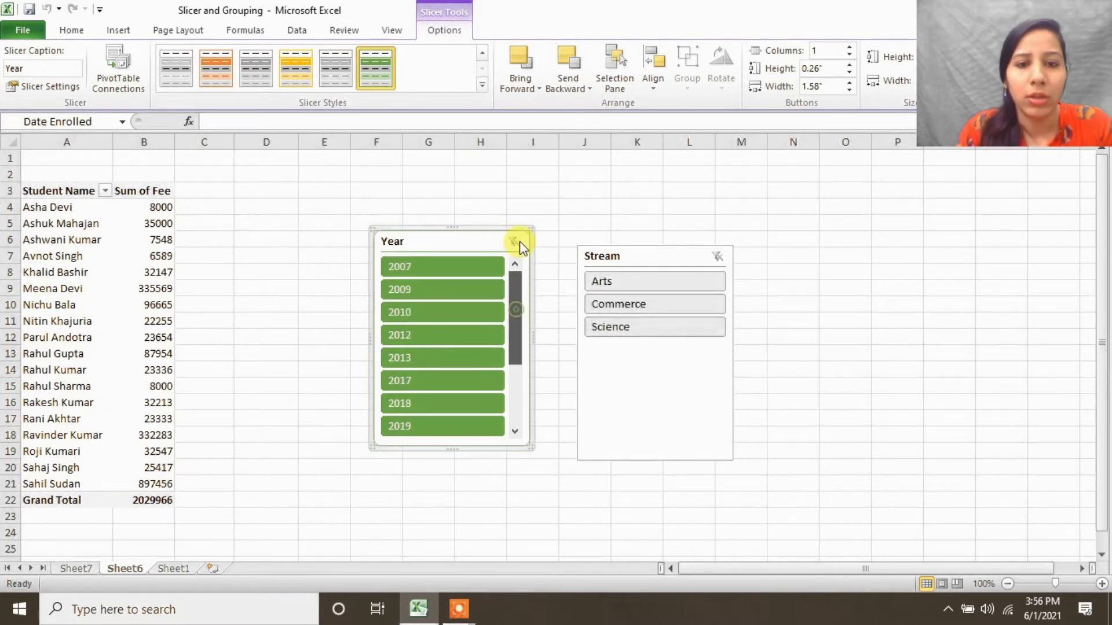
pyautogui.click(482, 53)
pyautogui.click(346, 65)
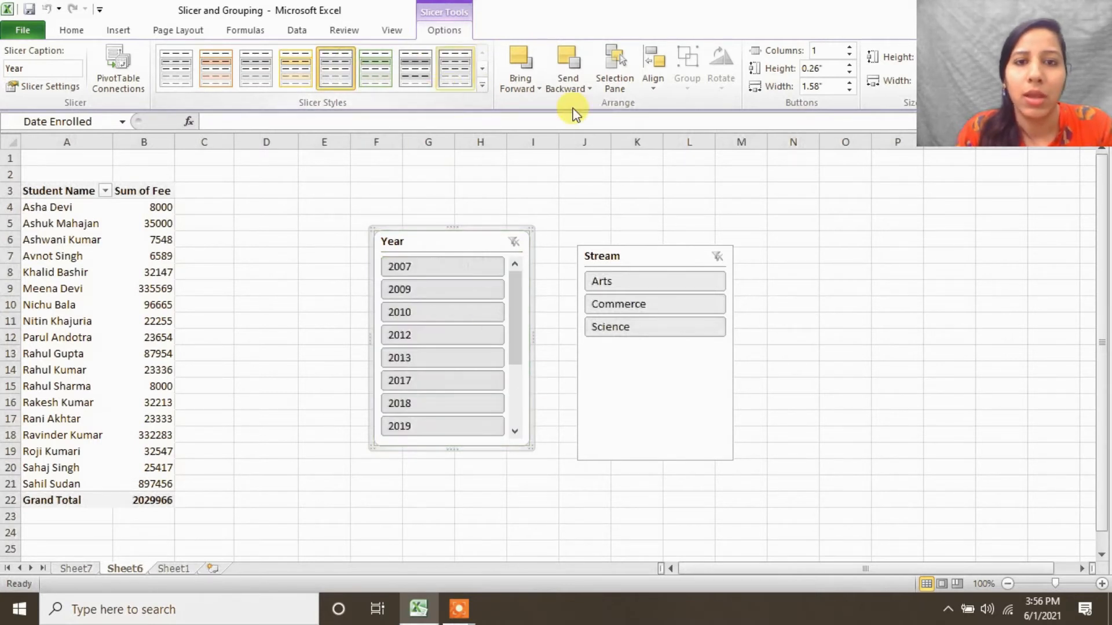
# - Move the Stream slicer on top of the Year slicer and apply Bring Forward to it
pyautogui.click(574, 260)
pyautogui.moveTo(574, 261); pyautogui.dragTo(411, 248)
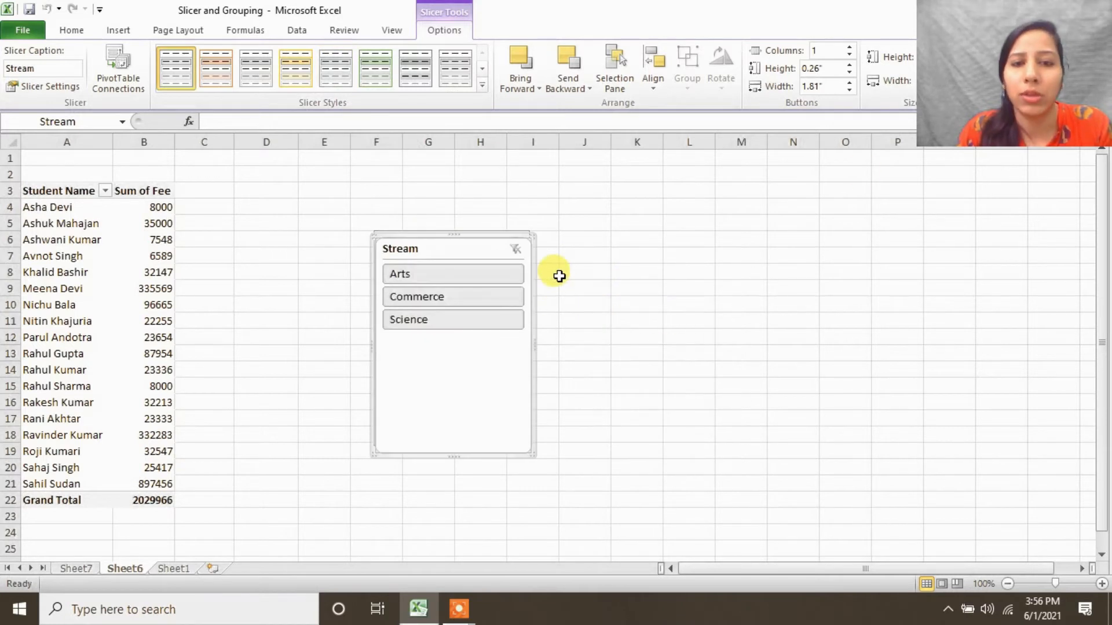
pyautogui.click(522, 88)
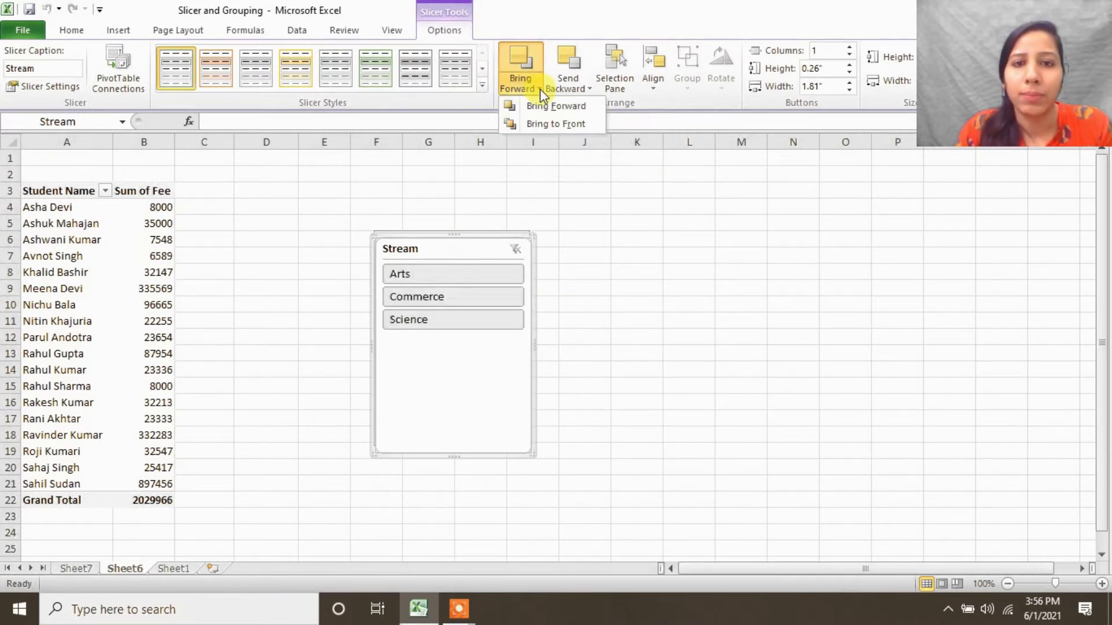
pyautogui.click(540, 89)
pyautogui.click(539, 92)
pyautogui.click(543, 107)
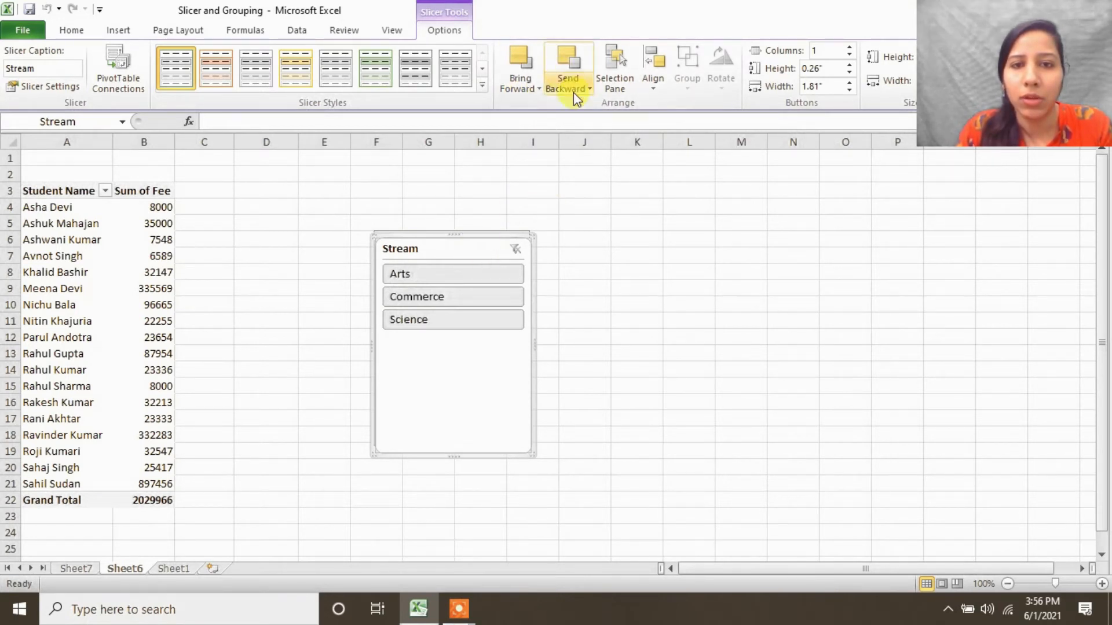
# - Put the Stream slicer behind the Year slicer with Send Backward, followed by Send to Back
pyautogui.click(588, 90)
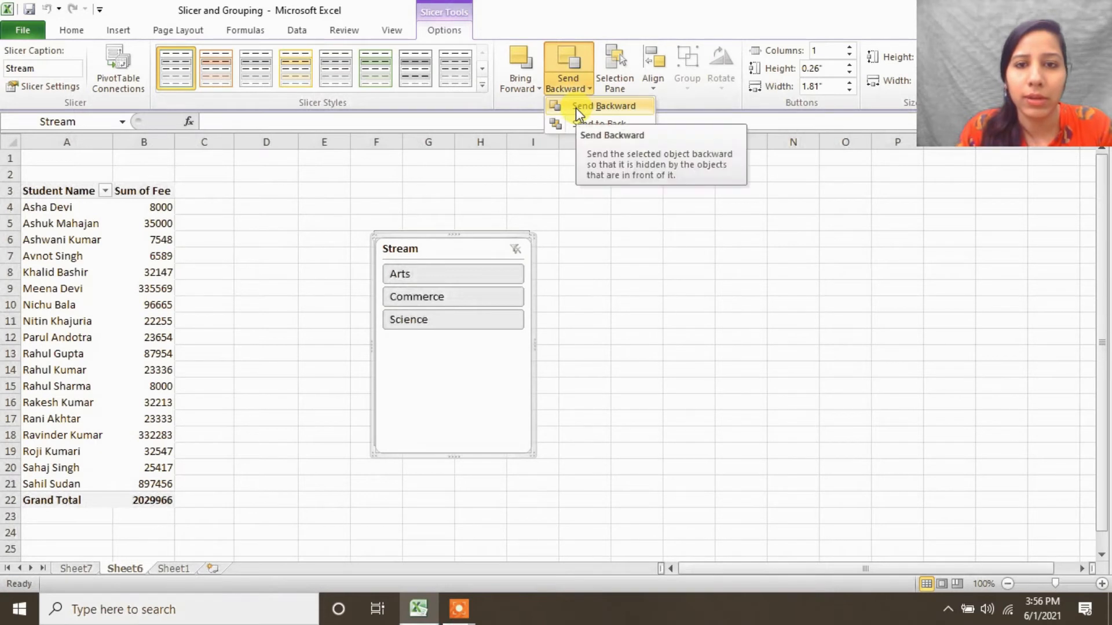
pyautogui.click(577, 107)
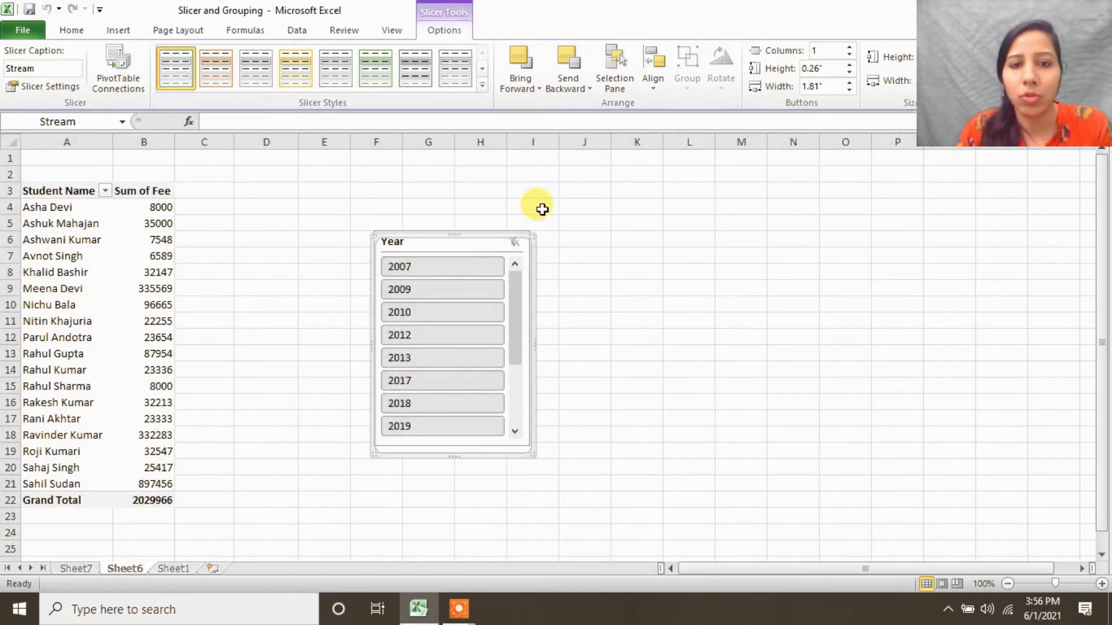
pyautogui.click(592, 89)
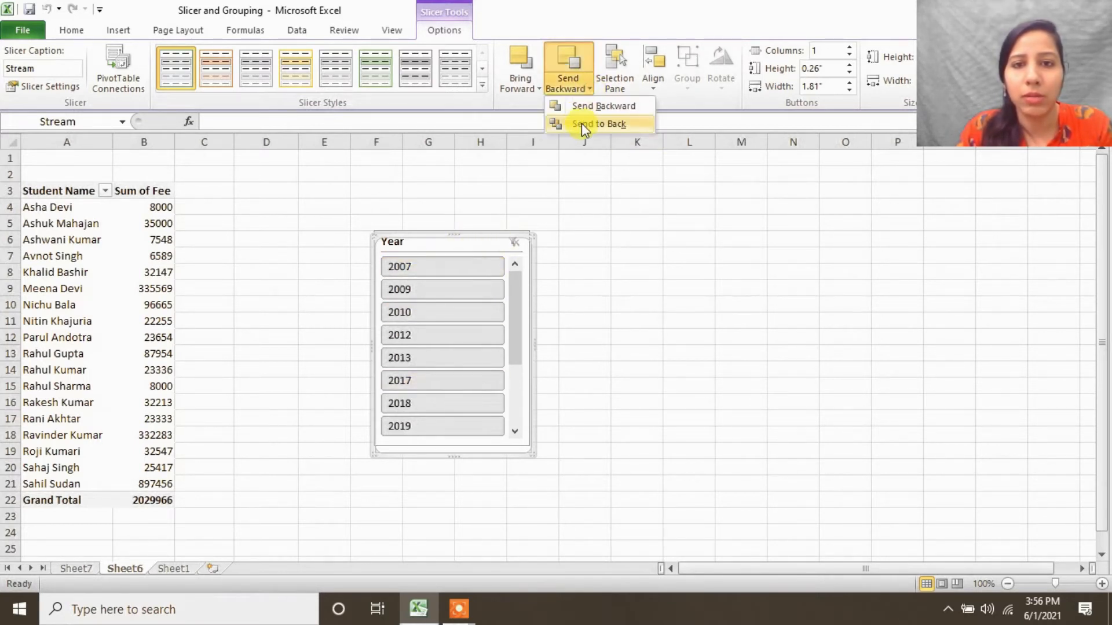
pyautogui.click(580, 123)
# - Bring the Stream slicer forward over the Year slicer and move it to the right, clear of that slicer
pyautogui.click(538, 90)
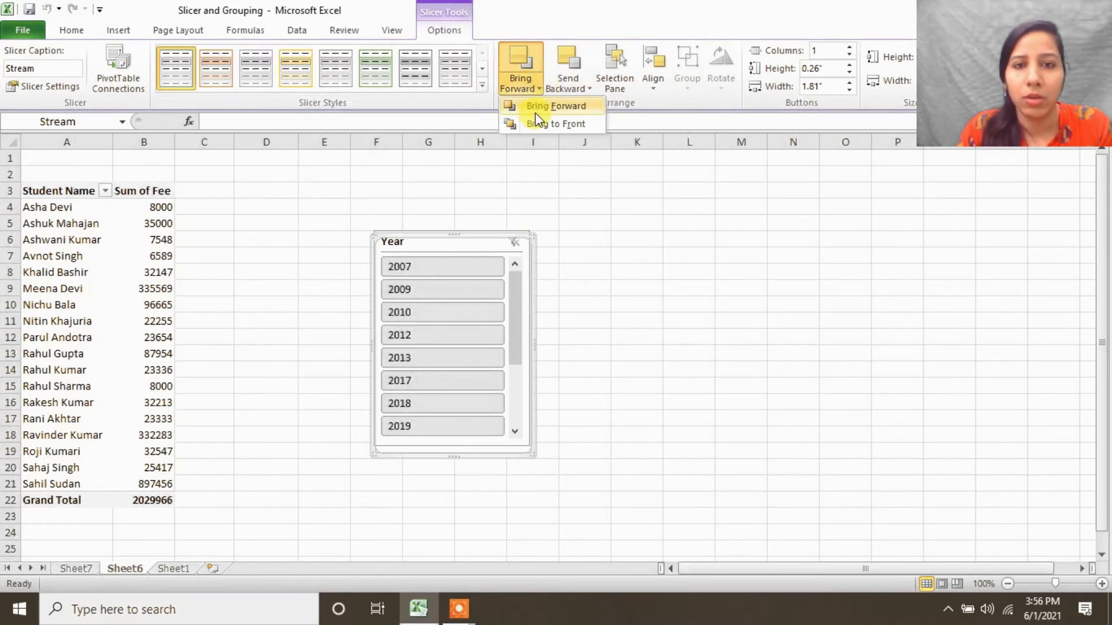
pyautogui.click(535, 113)
pyautogui.moveTo(460, 236); pyautogui.dragTo(741, 258)
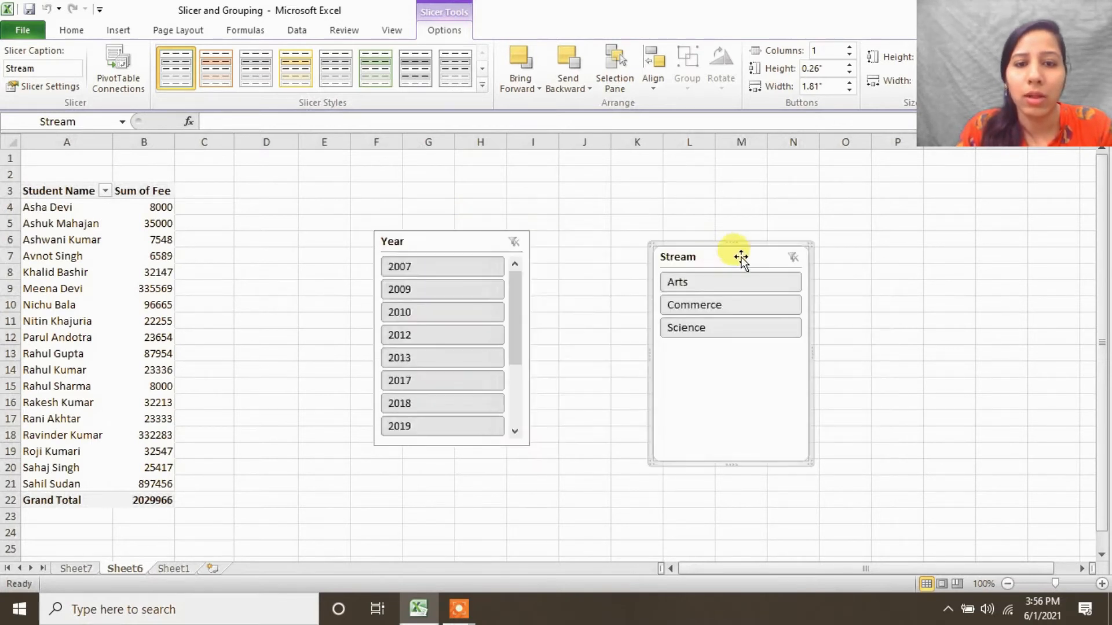
# - Apply Bring Forward to the Stream slicer while it stands apart from the Year slicer
pyautogui.click(529, 88)
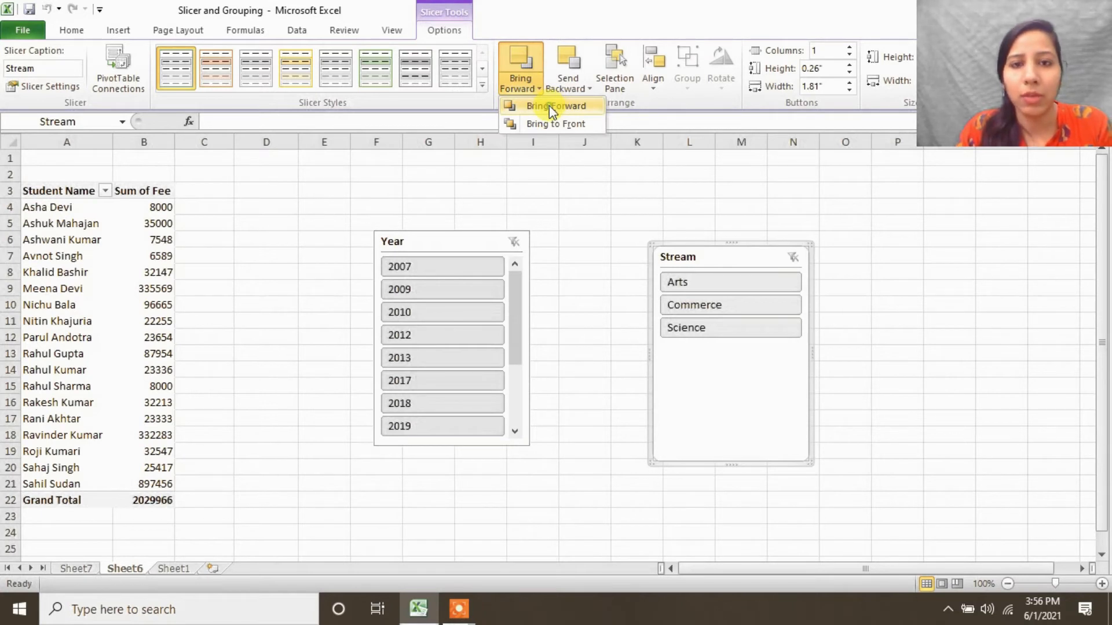
pyautogui.click(549, 105)
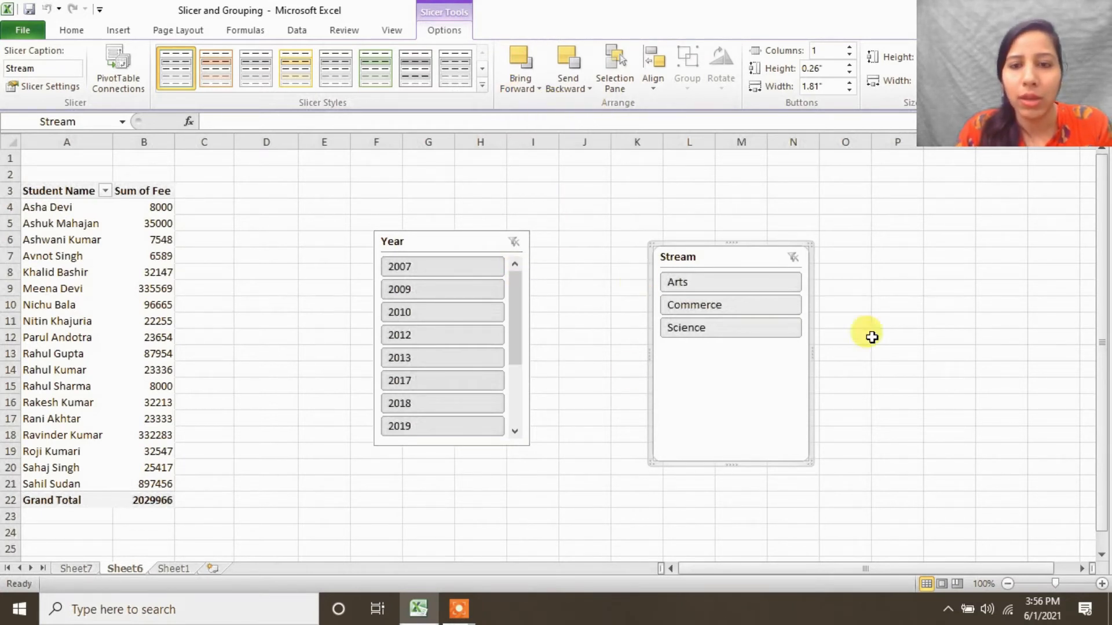
pyautogui.click(538, 88)
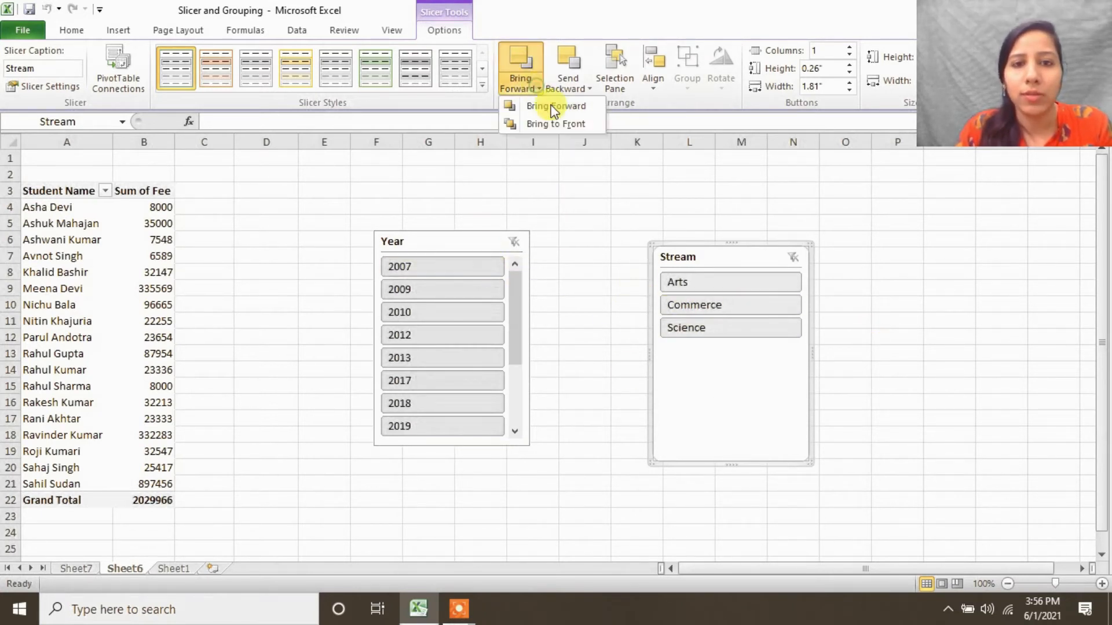
pyautogui.click(544, 253)
# - Move the Stream slicer back over the Year slicer and bring it to the front
pyautogui.moveTo(736, 250); pyautogui.dragTo(502, 264)
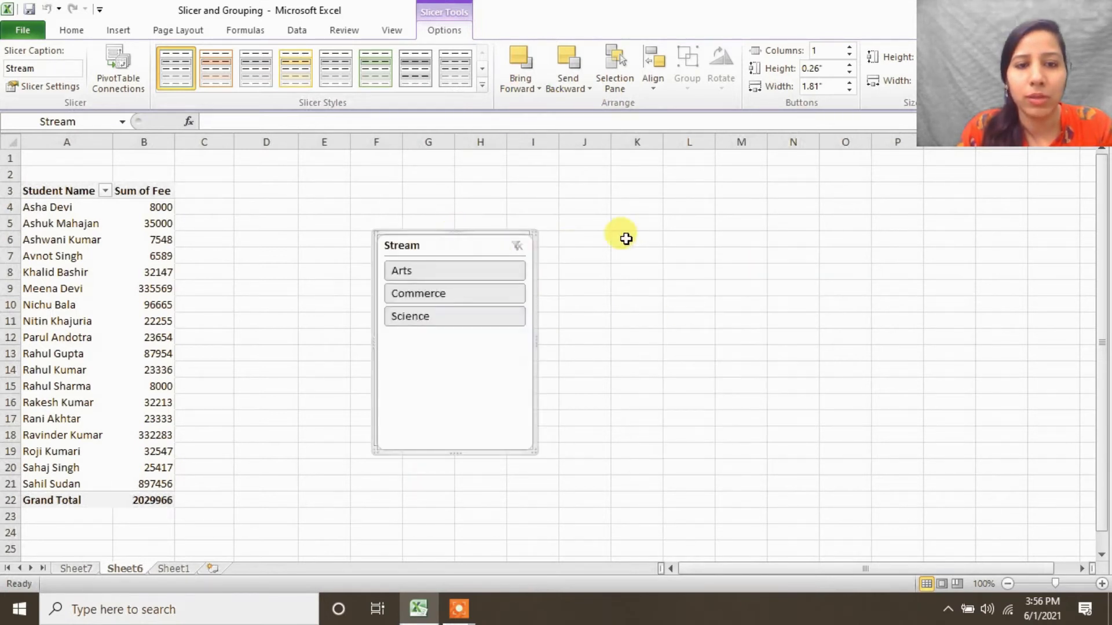
pyautogui.click(532, 87)
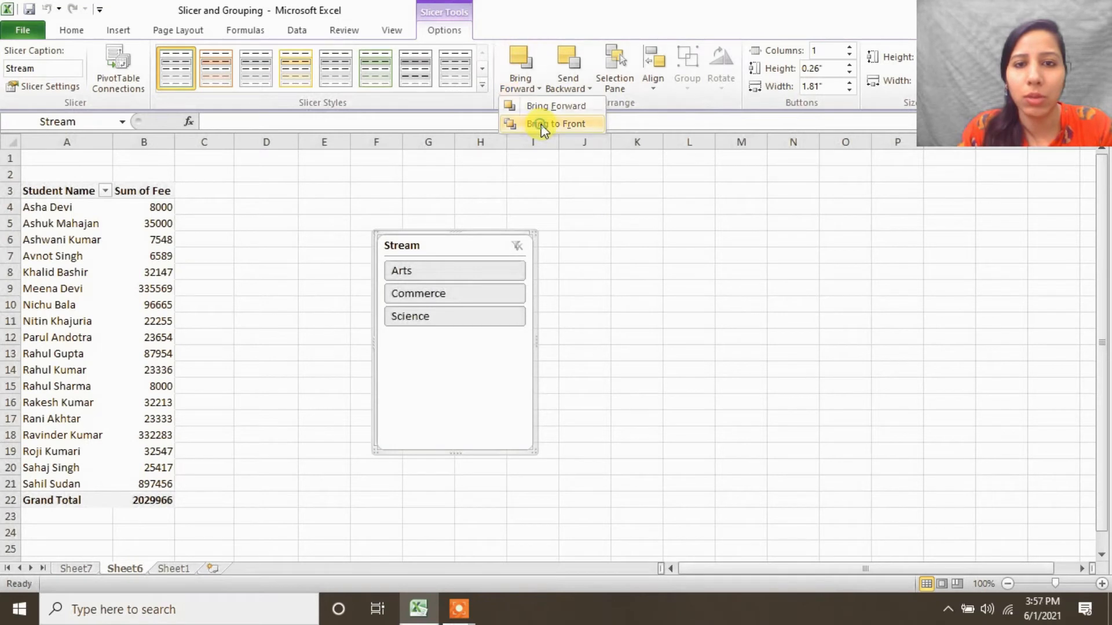
pyautogui.click(531, 121)
# - Show the Selection Pane and send the Stream slicer backward behind the Year slicer
pyautogui.click(614, 69)
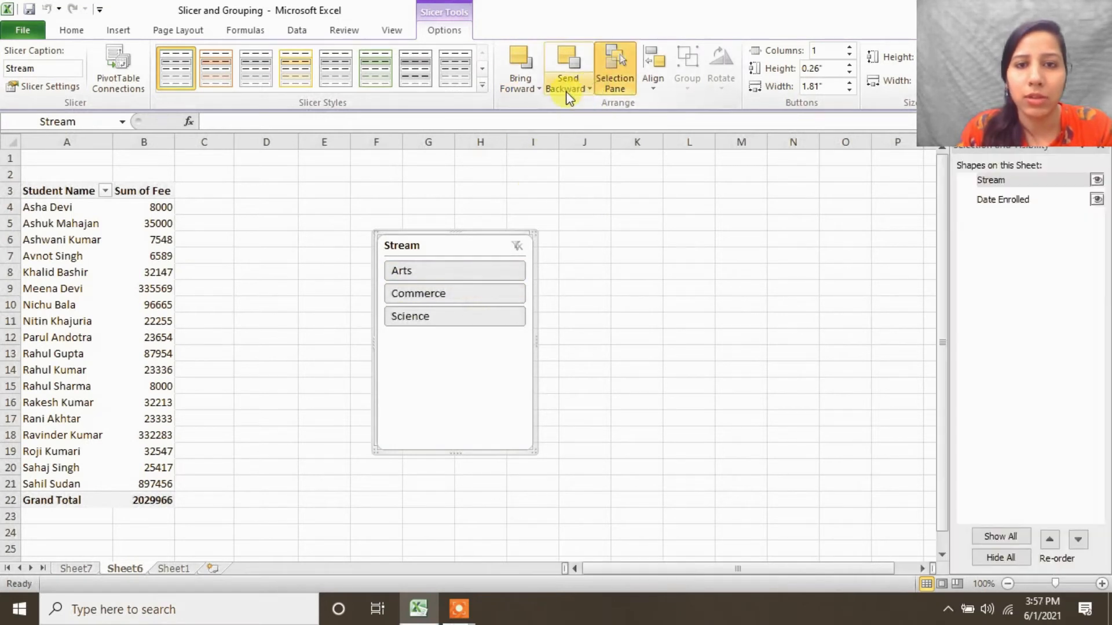
pyautogui.click(567, 92)
pyautogui.click(570, 105)
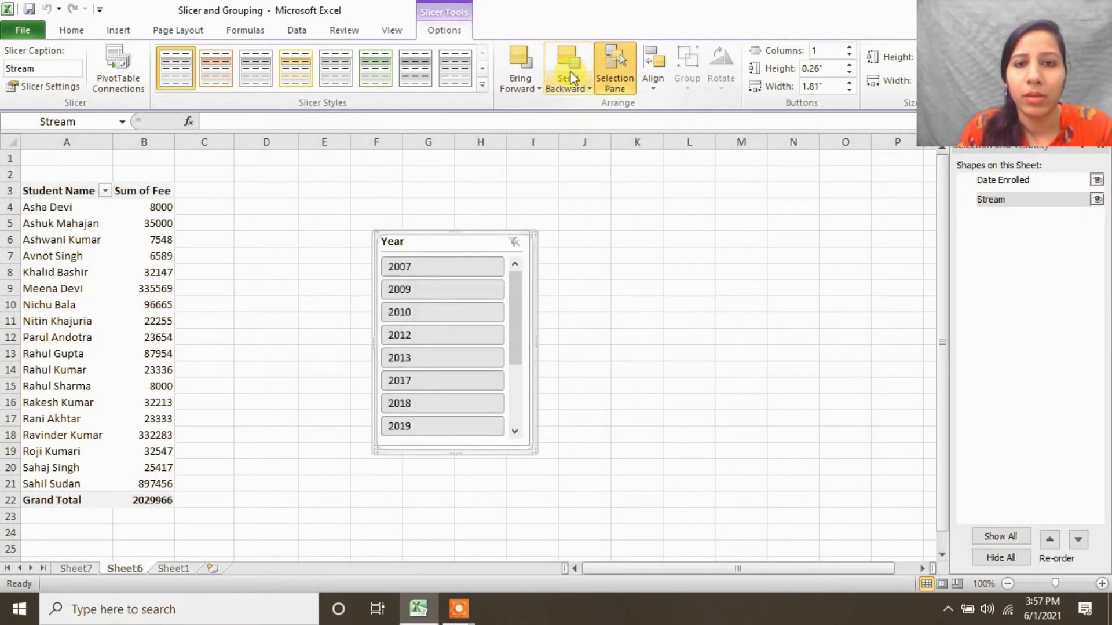
# - Bring the Stream slicer forward over the Year slicer and move it beside that slicer so the two no longer overlap
pyautogui.click(540, 87)
pyautogui.click(529, 109)
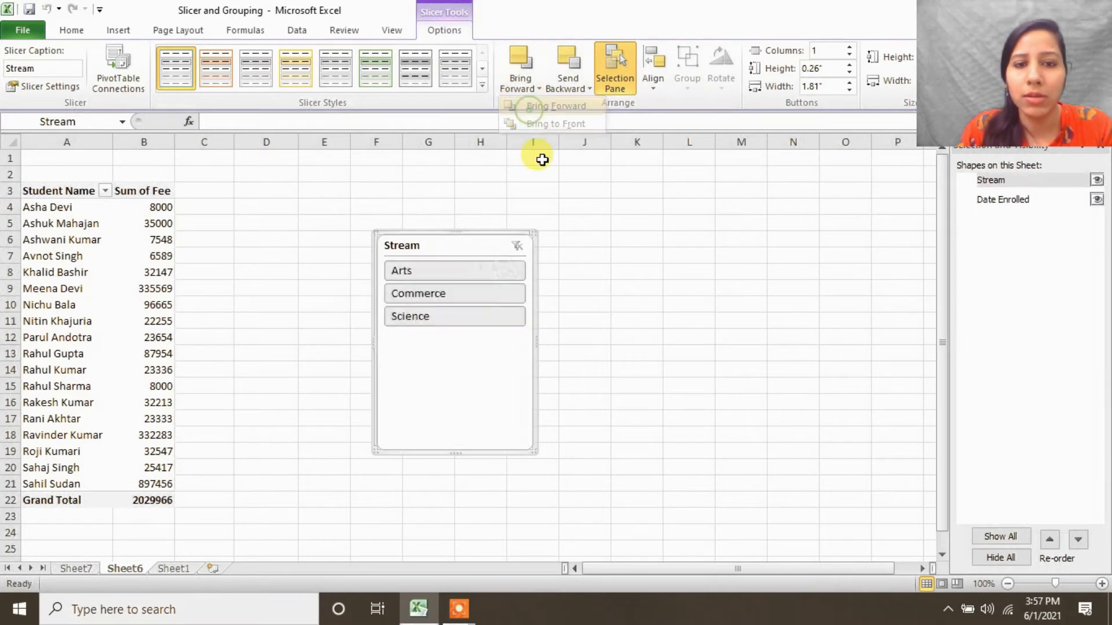
pyautogui.moveTo(471, 245); pyautogui.dragTo(624, 224)
pyautogui.moveTo(652, 239); pyautogui.dragTo(648, 237)
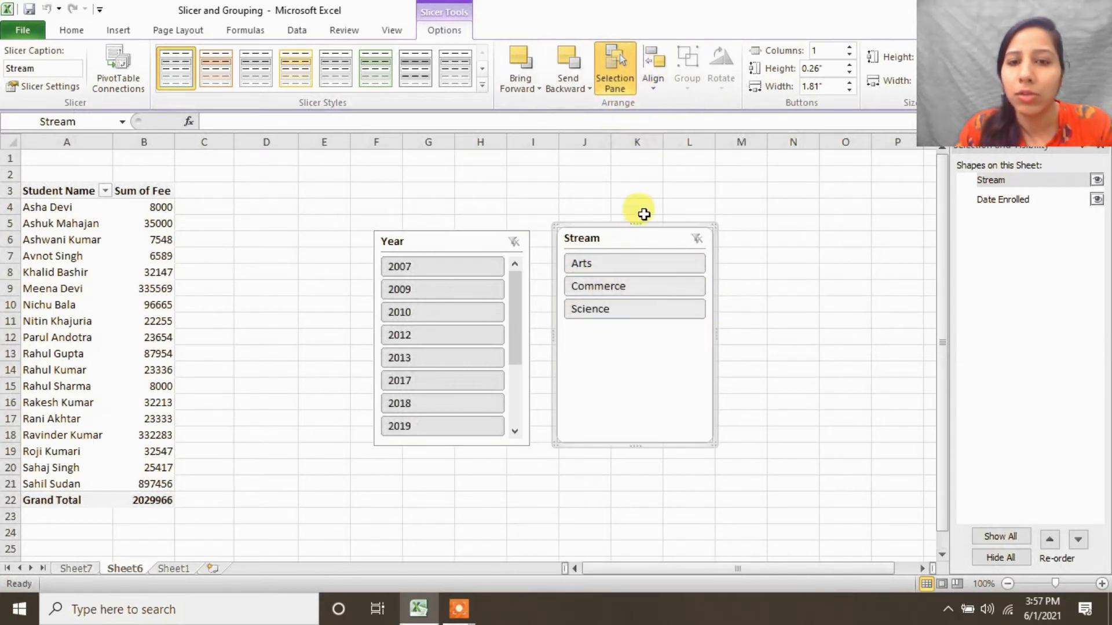
# - Toggle the visibility of the Stream and Date Enrolled slicers in the Selection Pane, hiding both and showing them again
pyautogui.click(1096, 182)
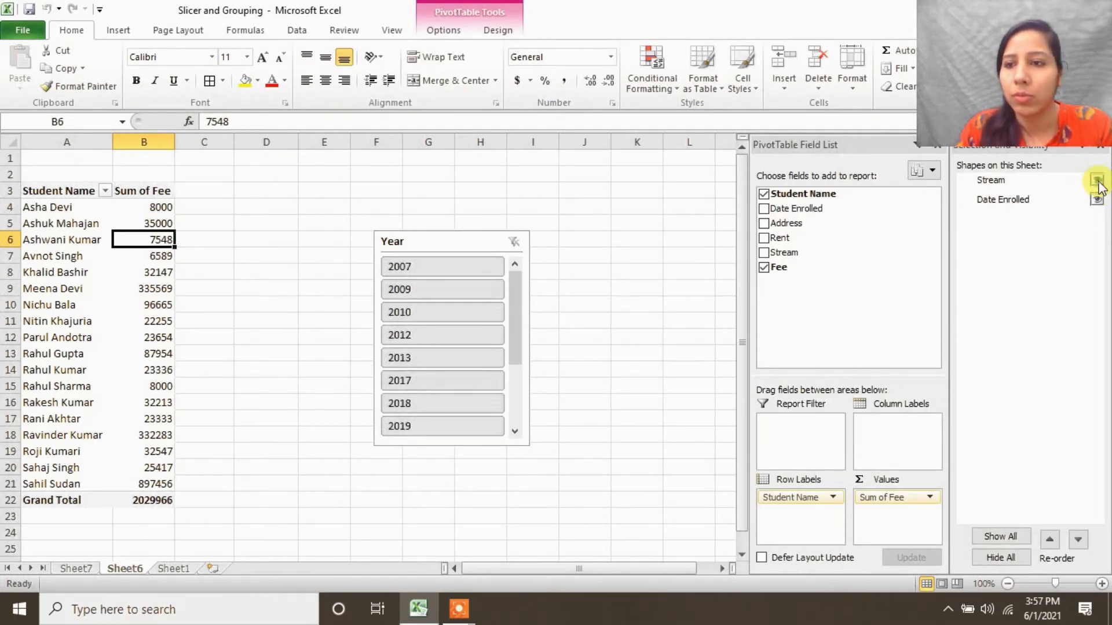
pyautogui.click(1096, 181)
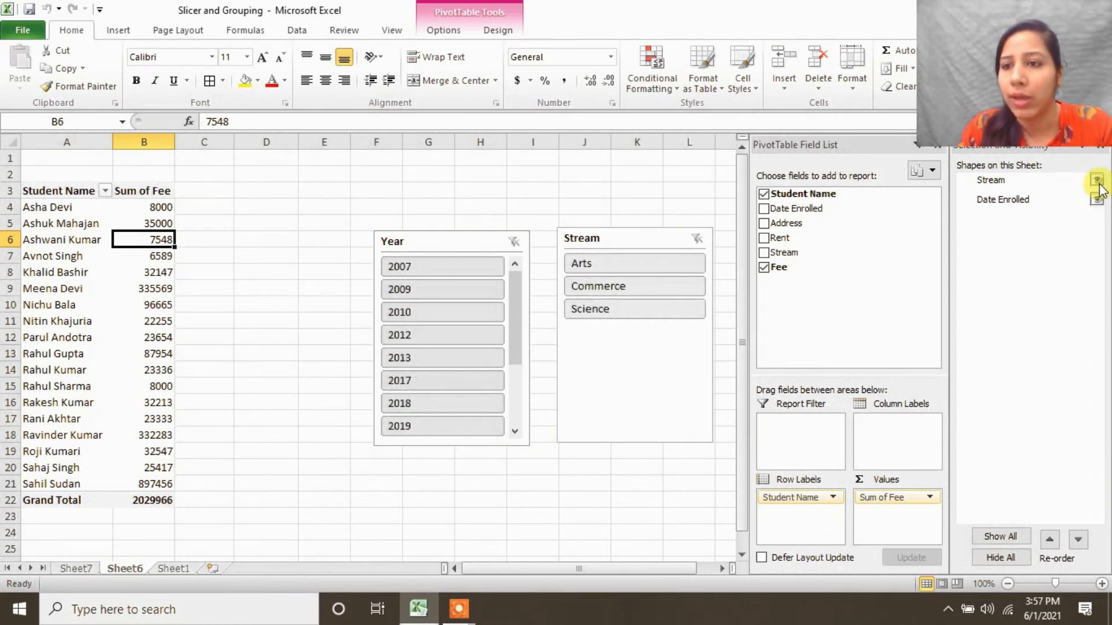
pyautogui.click(1097, 181)
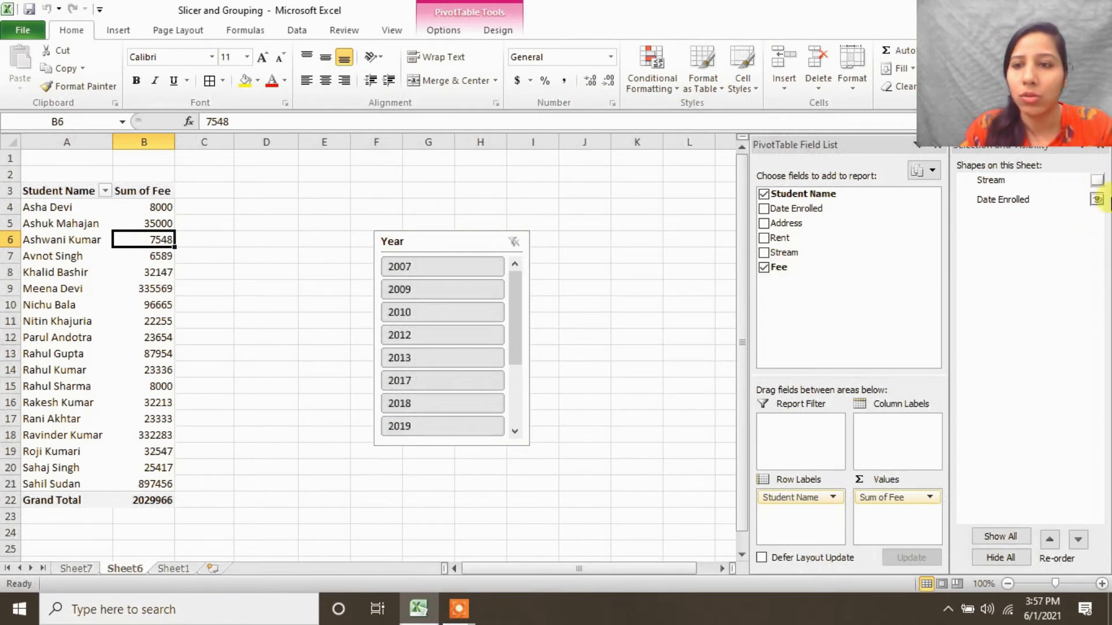
pyautogui.click(1097, 199)
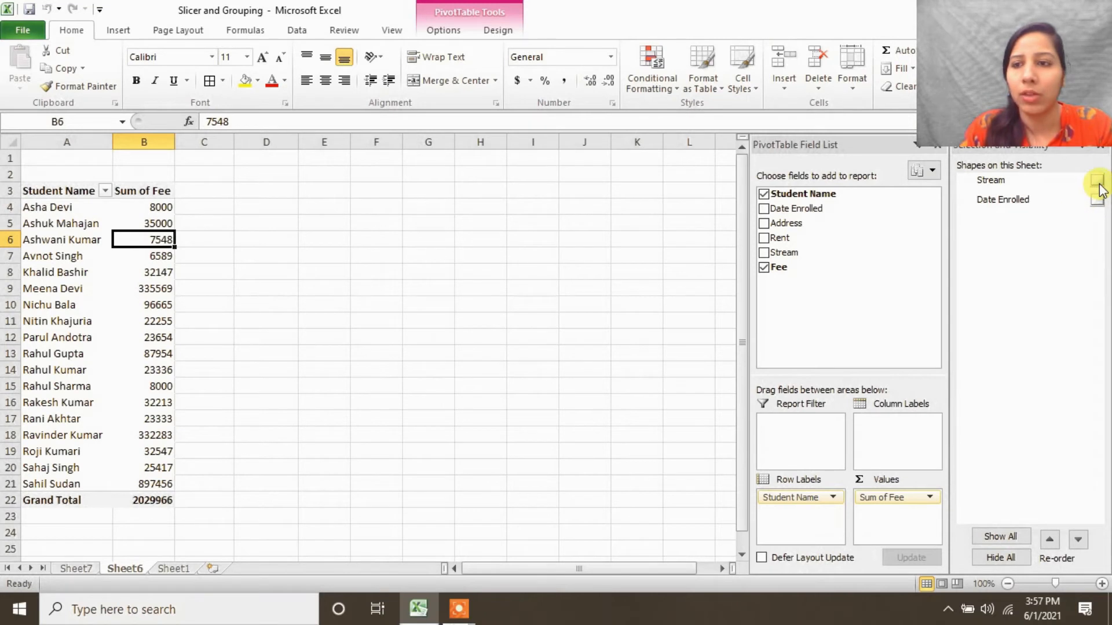
pyautogui.click(1097, 181)
pyautogui.click(1096, 199)
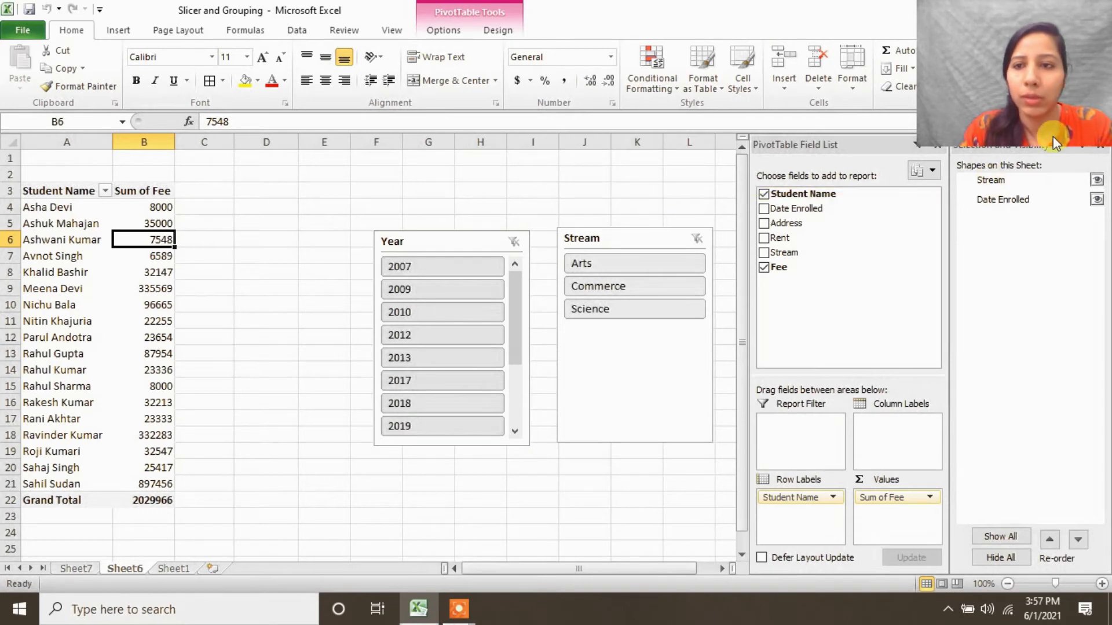
# - Select the Year slicer and turn off the Selection Pane
pyautogui.click(450, 29)
pyautogui.click(484, 241)
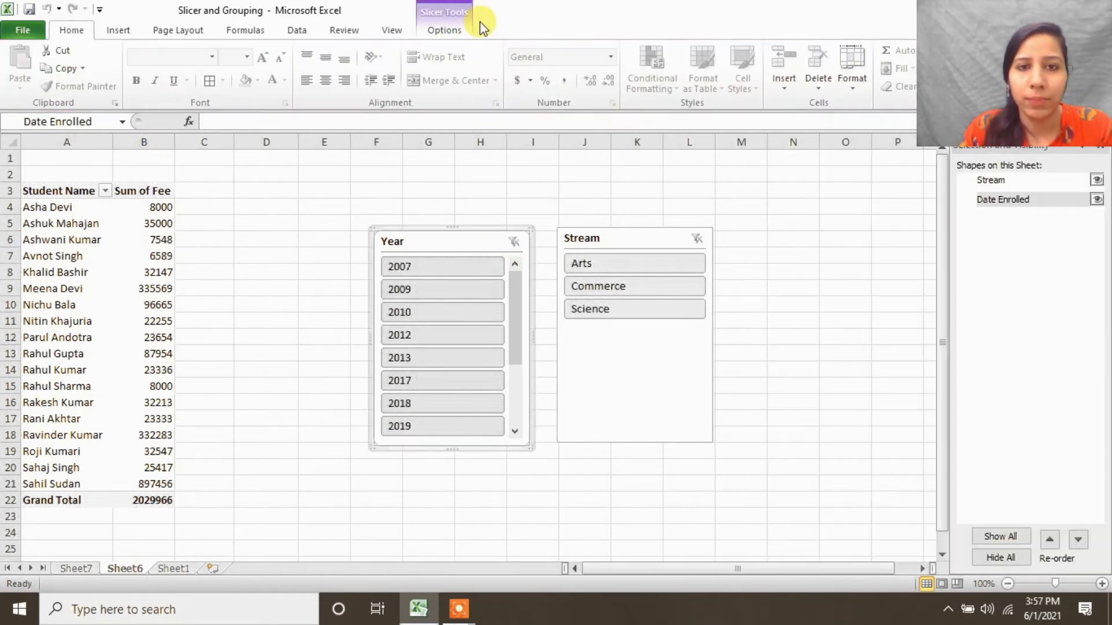
pyautogui.click(449, 29)
pyautogui.click(615, 72)
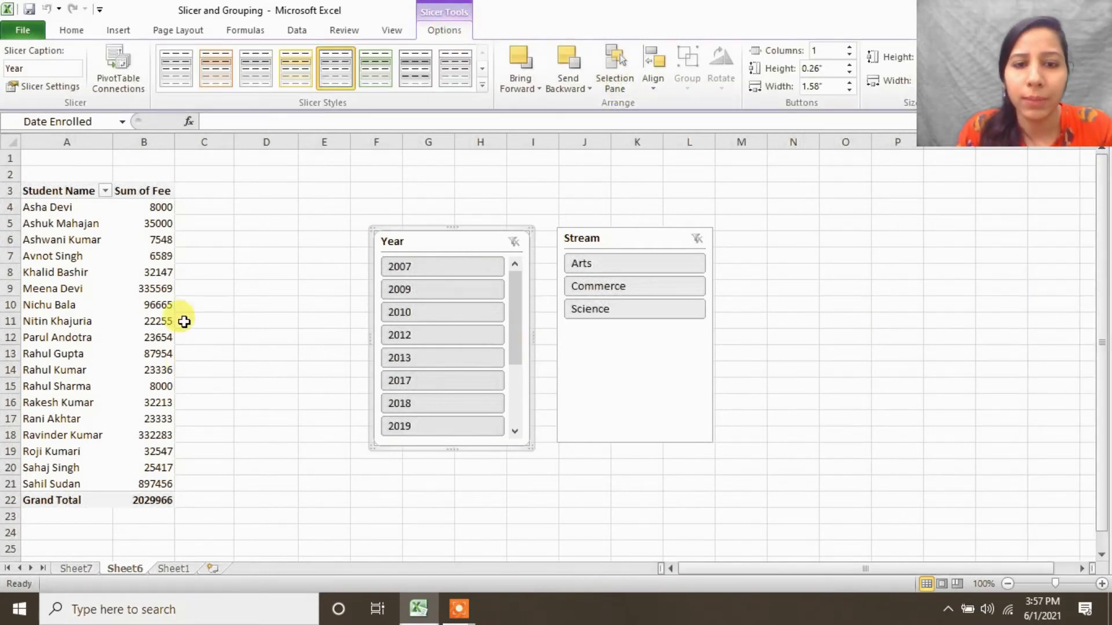
# - Arrange the buttons of the Year slicer in 2 columns
pyautogui.click(620, 242)
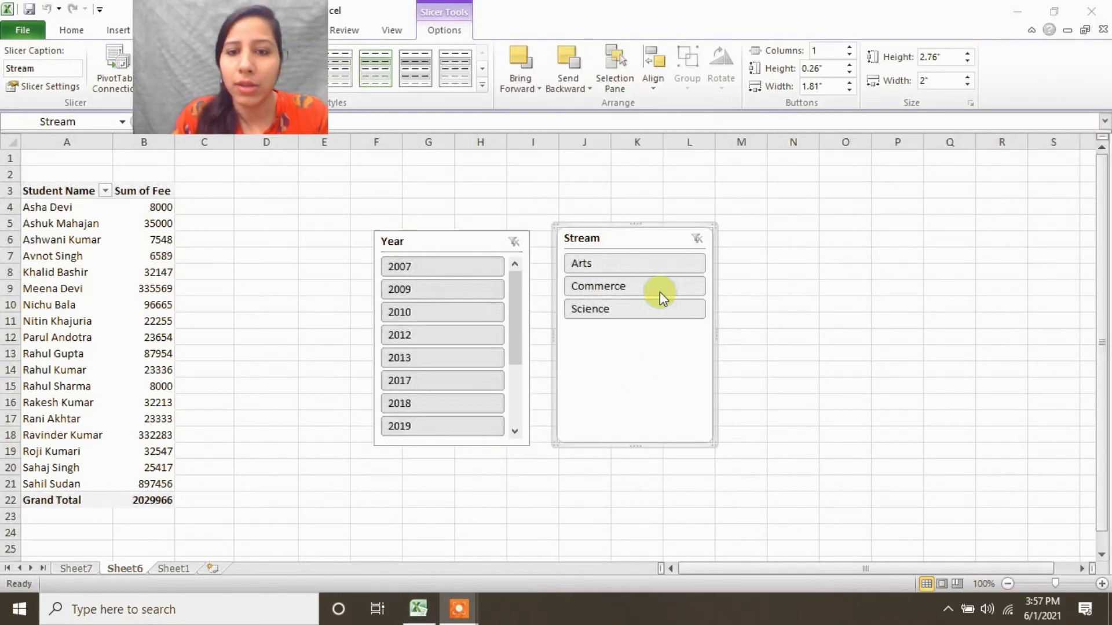
pyautogui.click(850, 52)
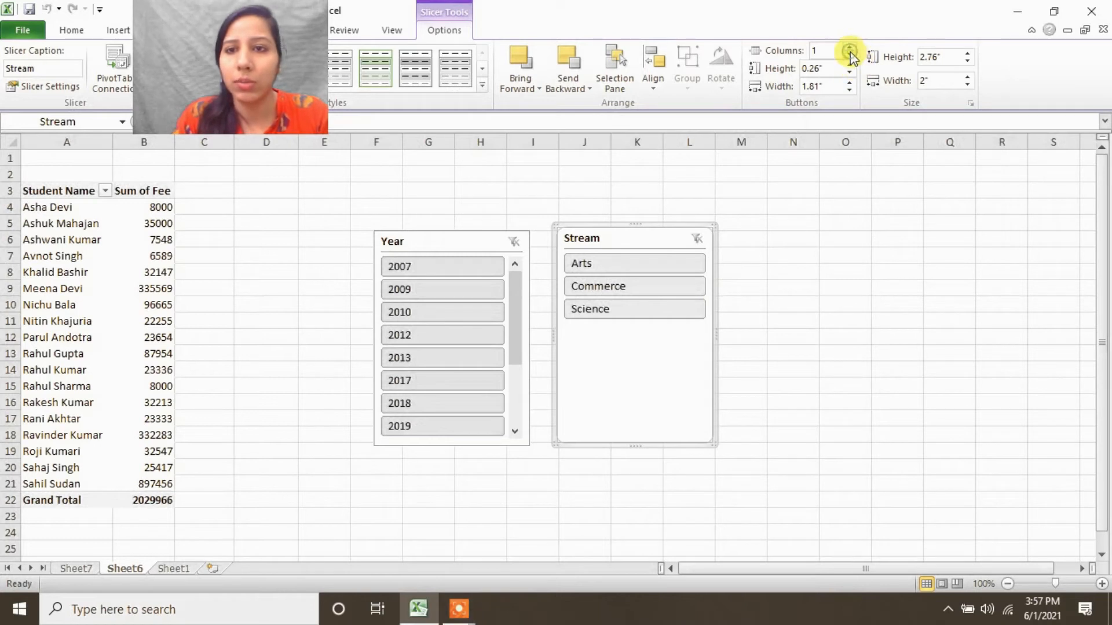
pyautogui.click(473, 242)
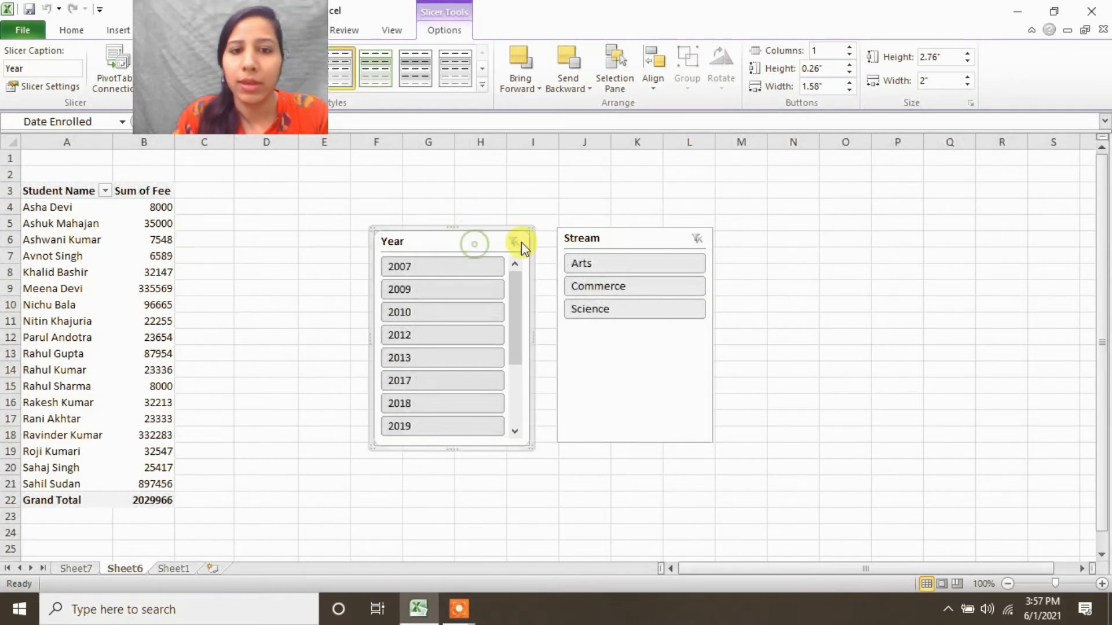
pyautogui.click(849, 48)
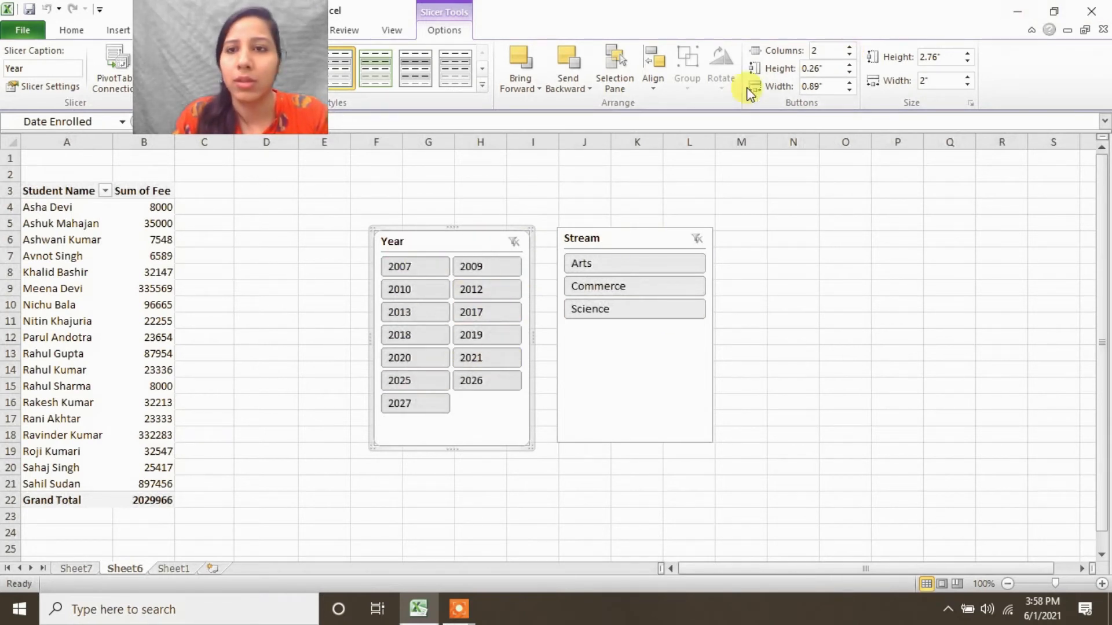
# - Set the Year slicer's button height to 0.3" and button width to 1"
pyautogui.click(848, 74)
pyautogui.click(848, 73)
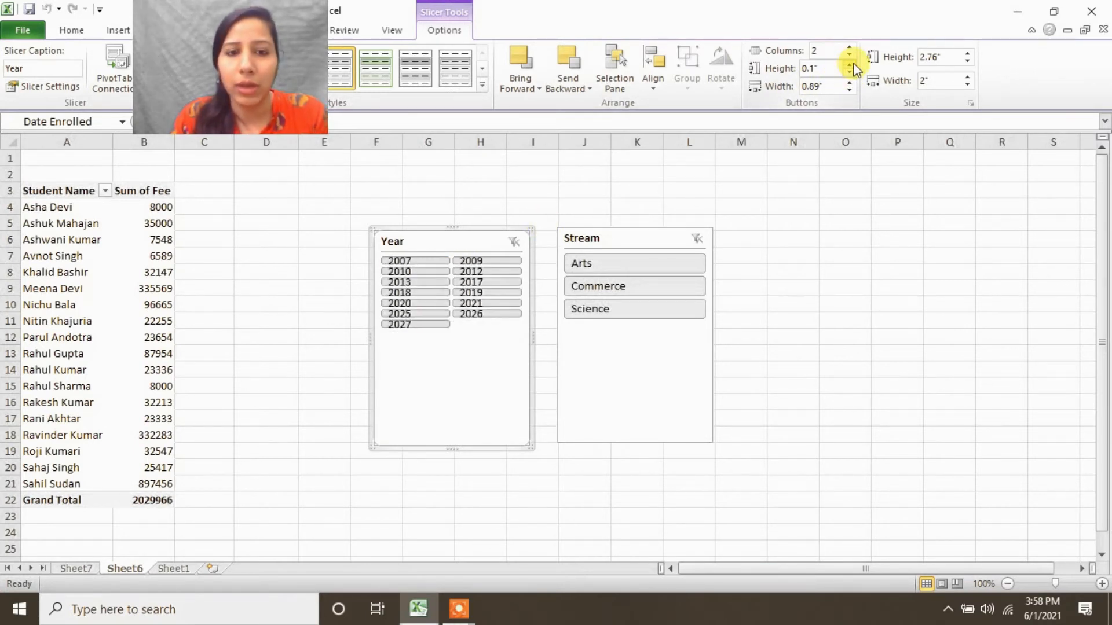
pyautogui.click(850, 64)
pyautogui.click(849, 64)
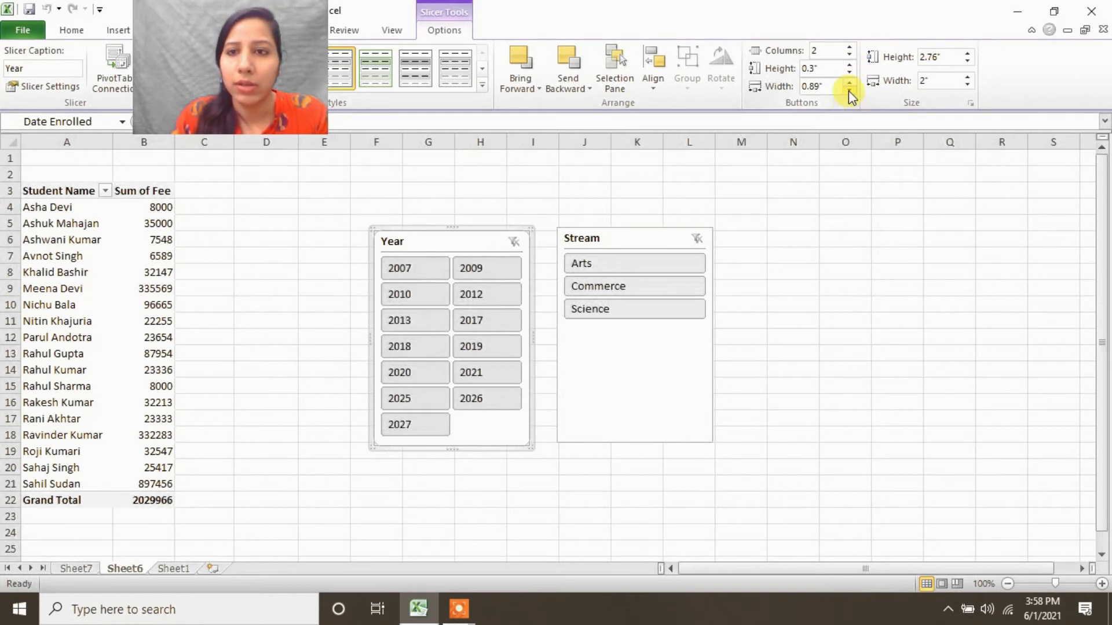
pyautogui.click(849, 90)
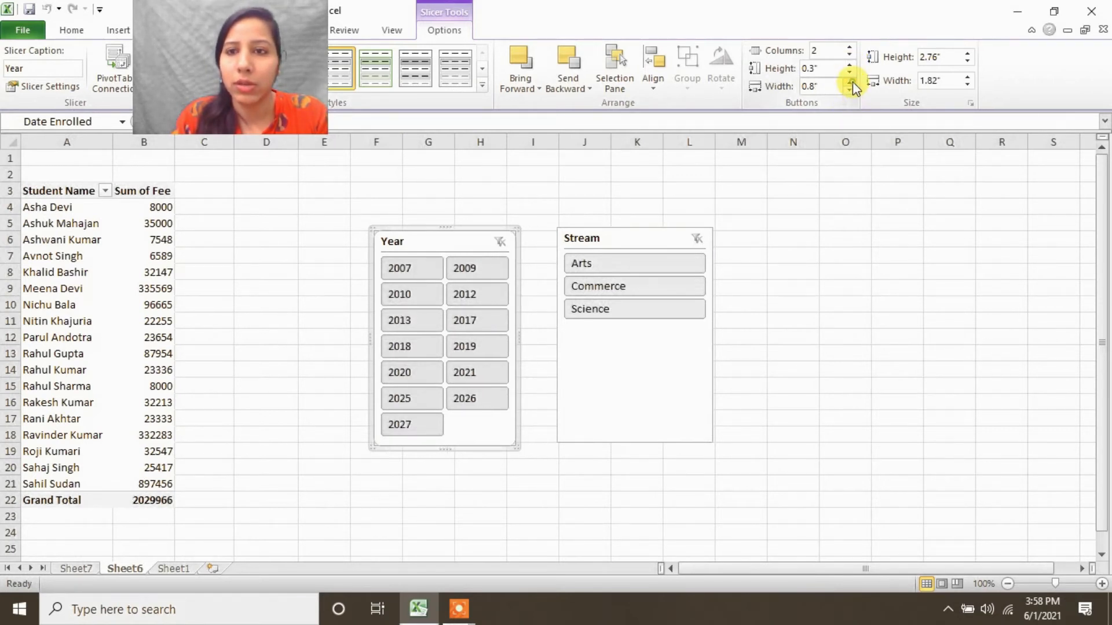
pyautogui.click(852, 82)
pyautogui.click(853, 82)
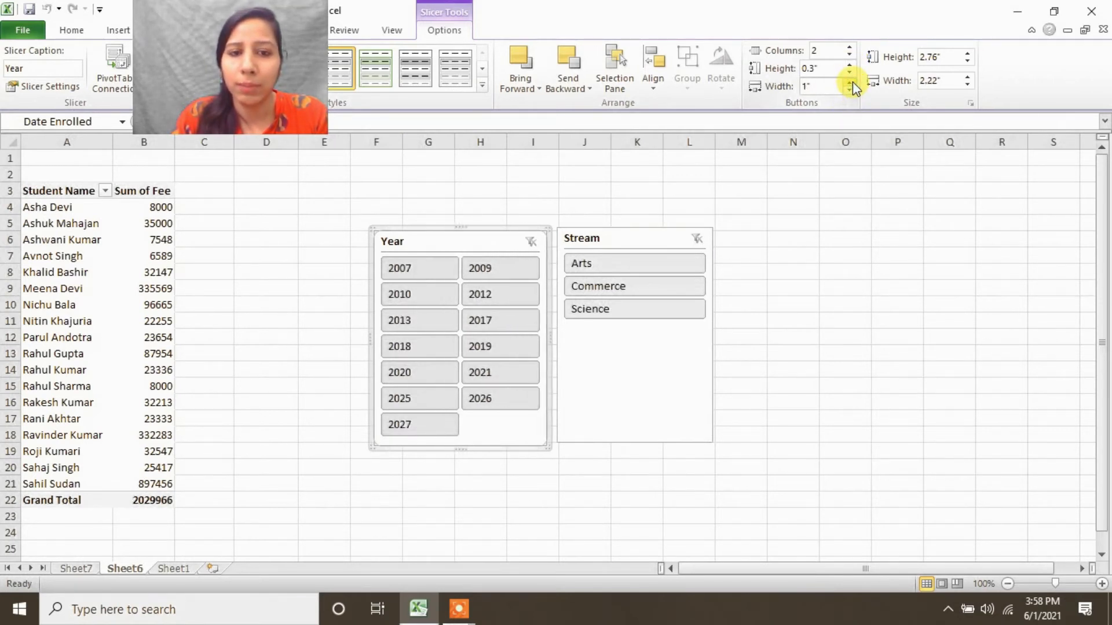
# - Set the overall height of the Year slicer to 2.9"
pyautogui.click(968, 61)
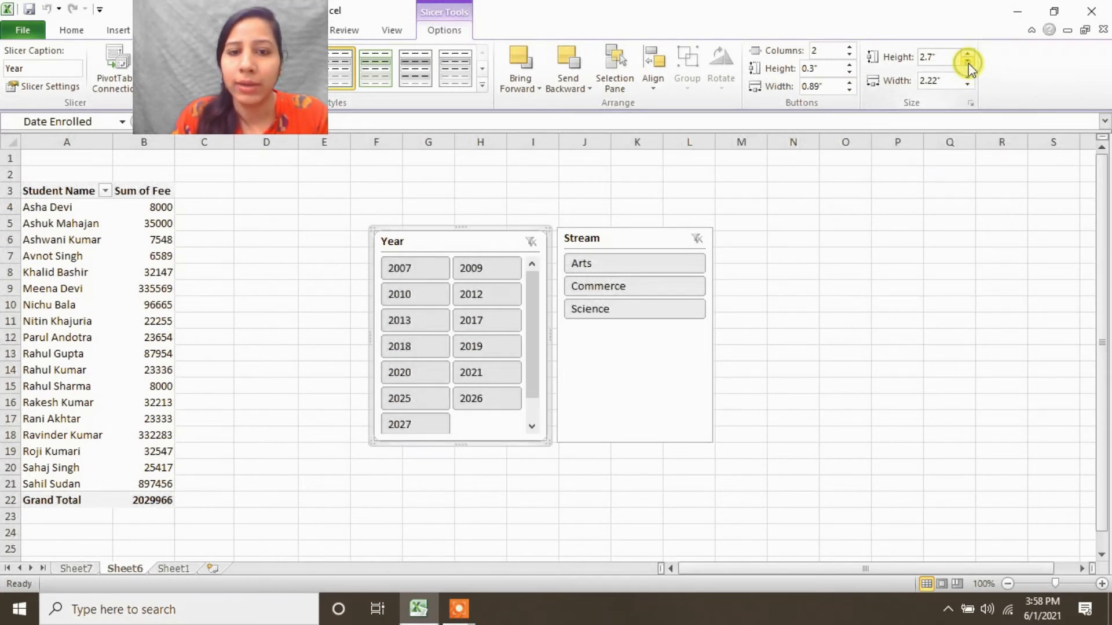
pyautogui.click(968, 62)
pyautogui.click(967, 52)
pyautogui.click(967, 52)
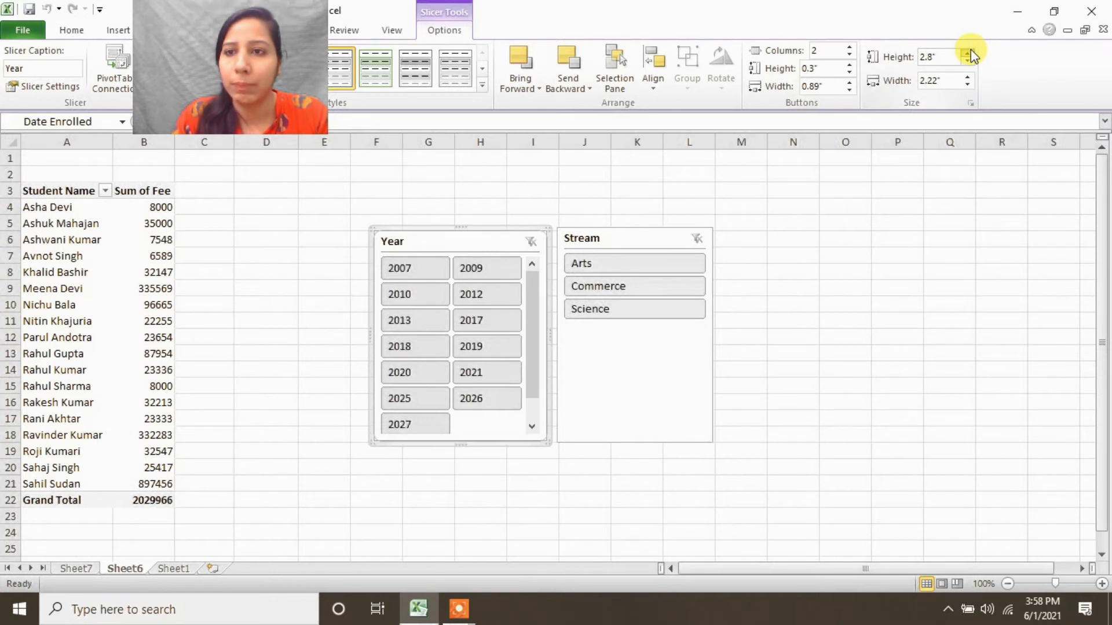
pyautogui.click(968, 52)
# - Set the overall width of the Year slicer to 2.4" and move it next to the PivotTable, clear of the Stream slicer
pyautogui.click(967, 84)
pyautogui.click(967, 84)
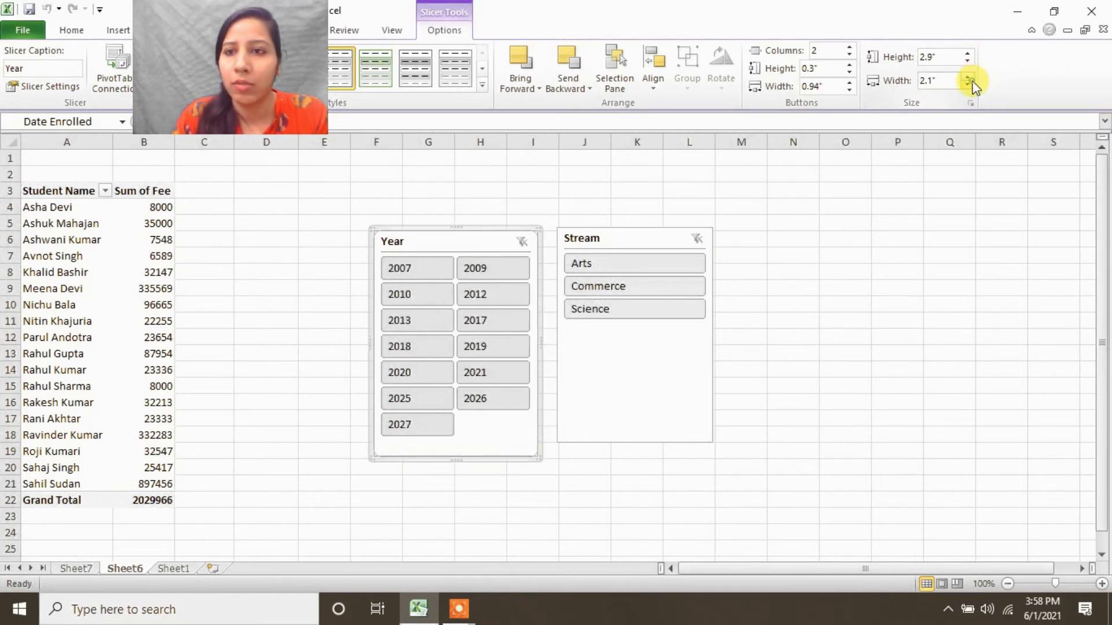
pyautogui.click(967, 84)
pyautogui.click(967, 84)
pyautogui.click(968, 76)
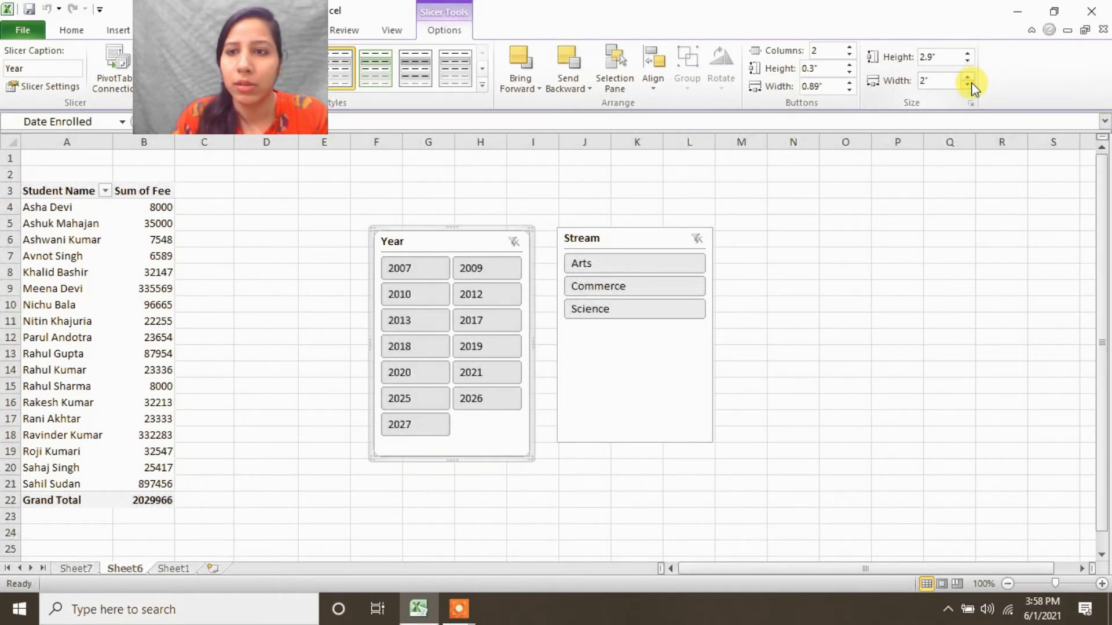
pyautogui.click(967, 78)
pyautogui.click(967, 78)
pyautogui.click(967, 78)
pyautogui.click(967, 78)
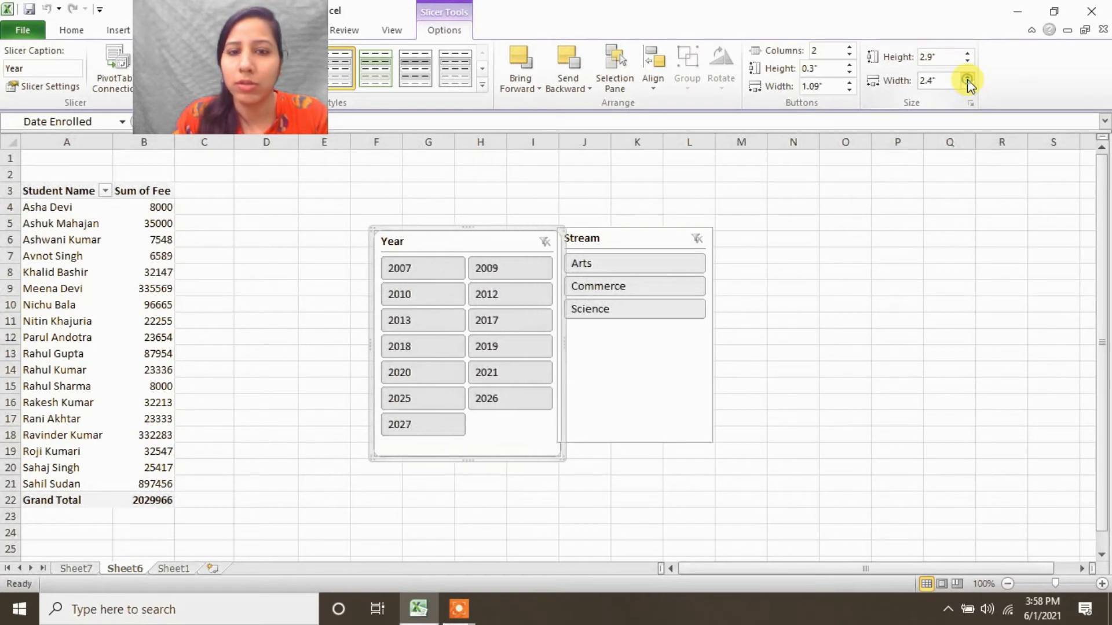
pyautogui.moveTo(495, 242); pyautogui.dragTo(371, 203)
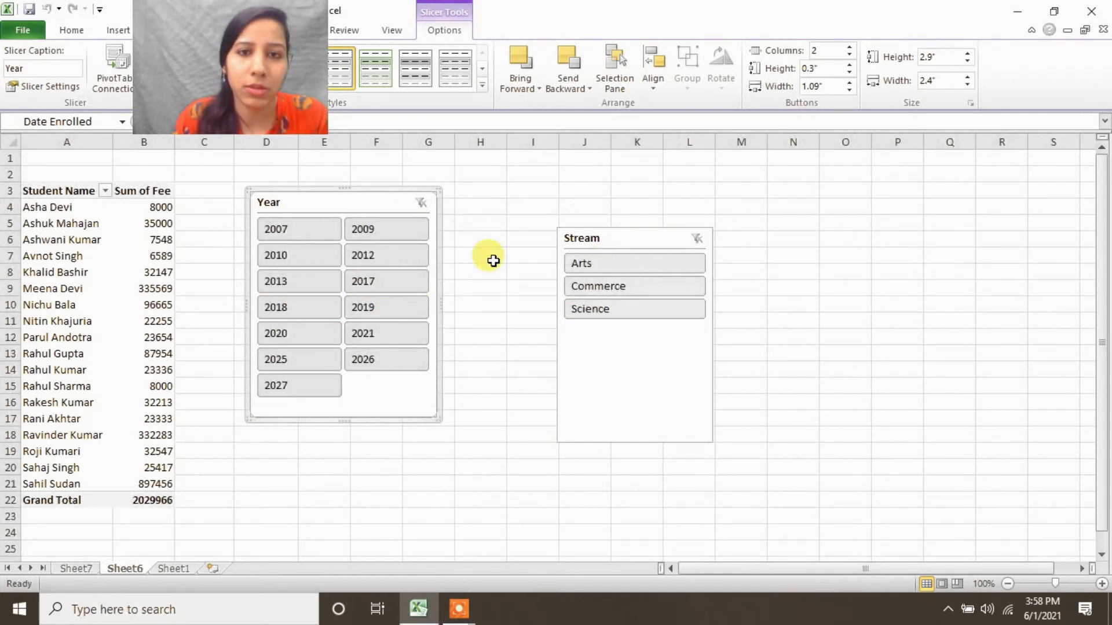
# - Set the button height of the Stream slicer to 0.6"
pyautogui.click(648, 244)
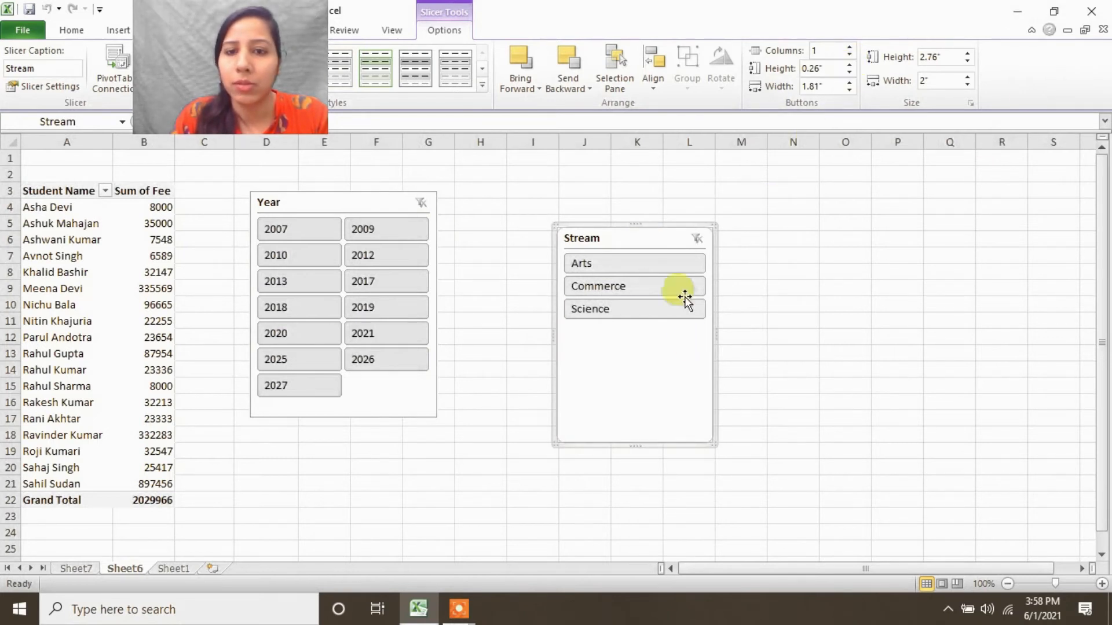
pyautogui.click(848, 72)
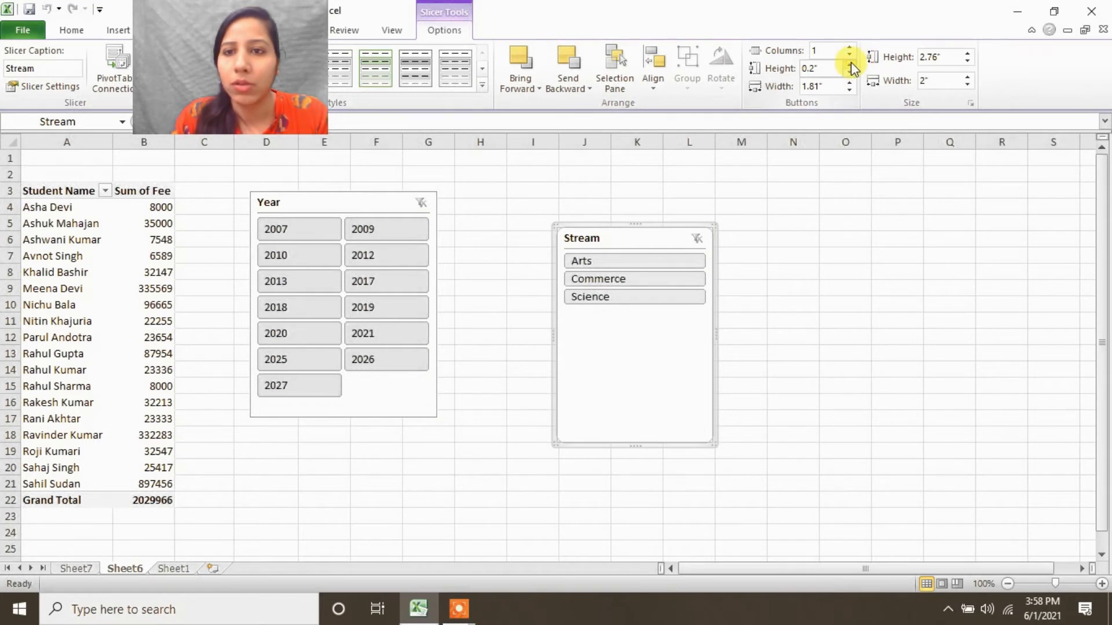
pyautogui.click(850, 63)
pyautogui.click(850, 63)
pyautogui.click(850, 62)
pyautogui.click(850, 63)
pyautogui.click(850, 62)
pyautogui.click(850, 63)
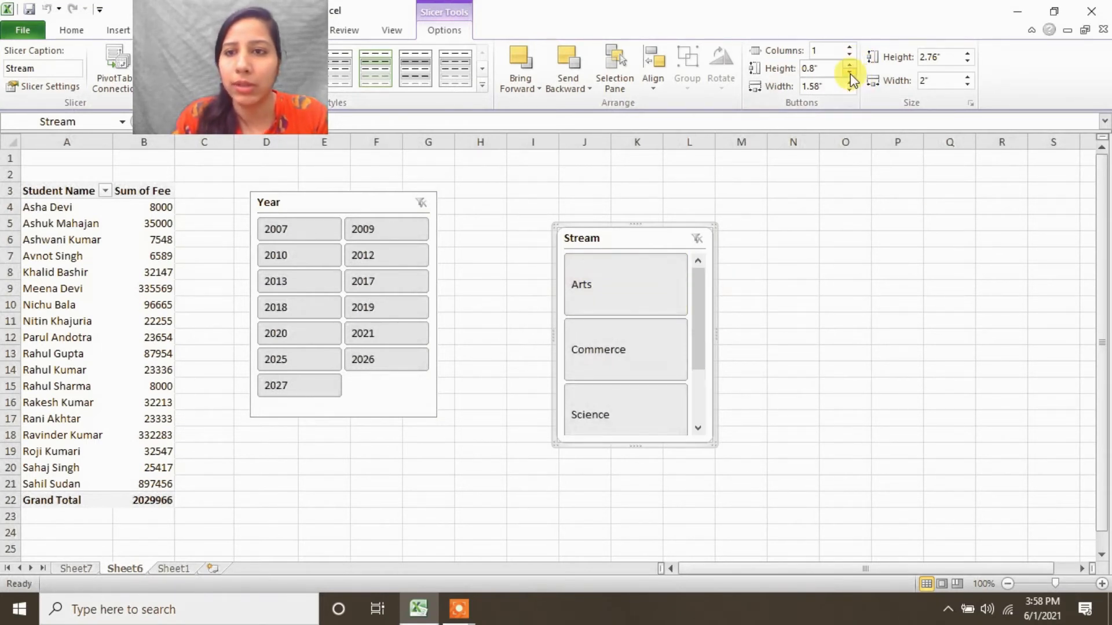
pyautogui.click(850, 73)
pyautogui.click(850, 73)
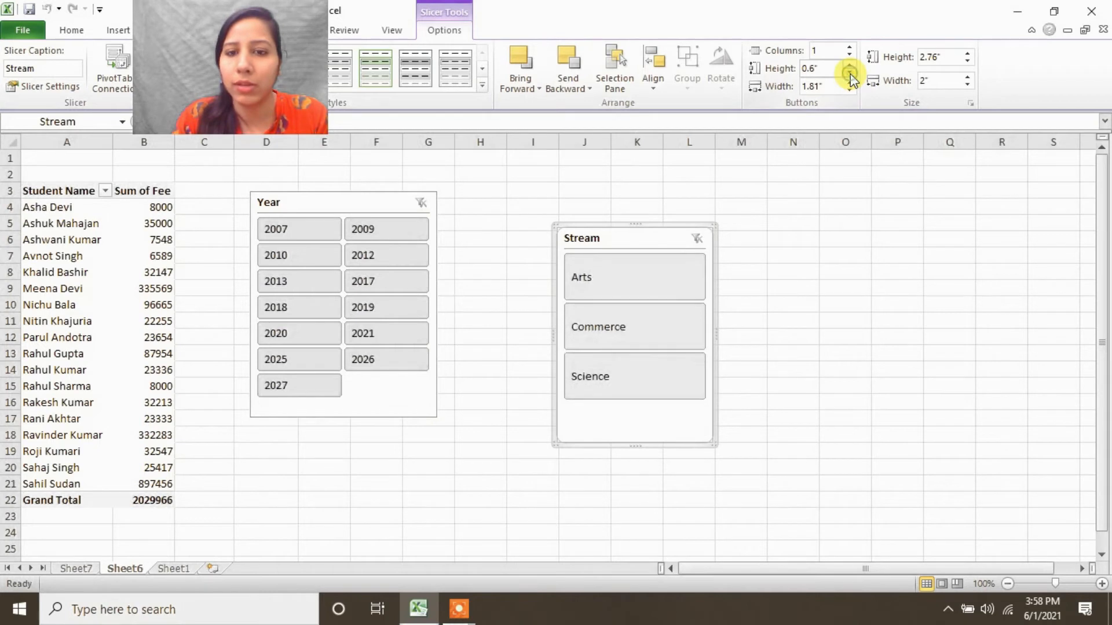
# - Resize the Stream slicer to 1.9" wide and 2.3" high
pyautogui.click(967, 85)
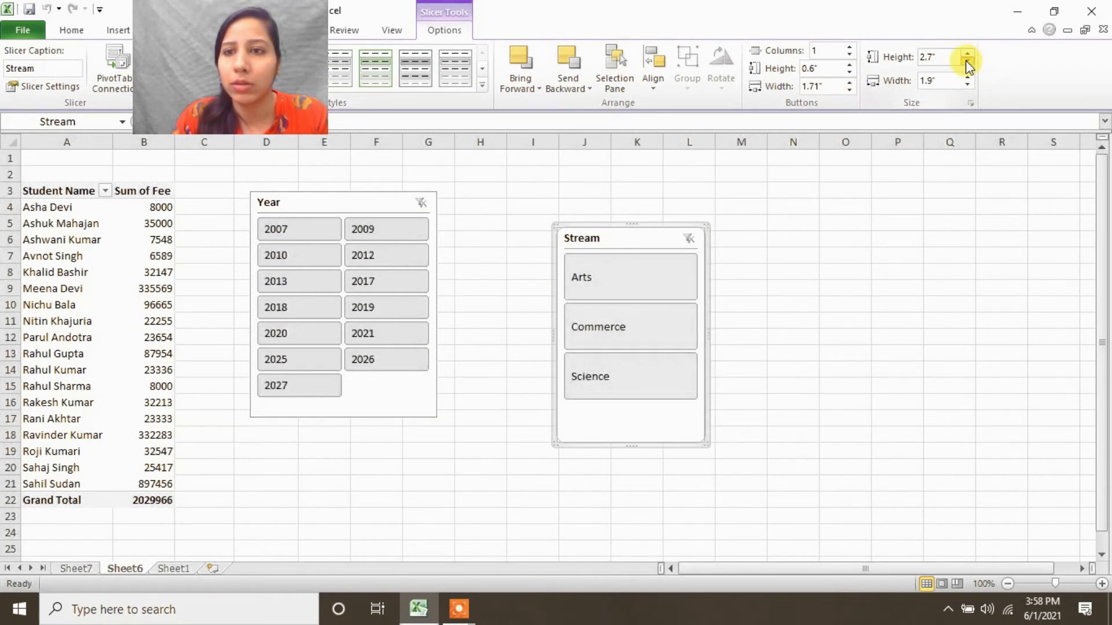
pyautogui.click(967, 62)
pyautogui.click(967, 61)
pyautogui.click(967, 62)
pyautogui.click(967, 62)
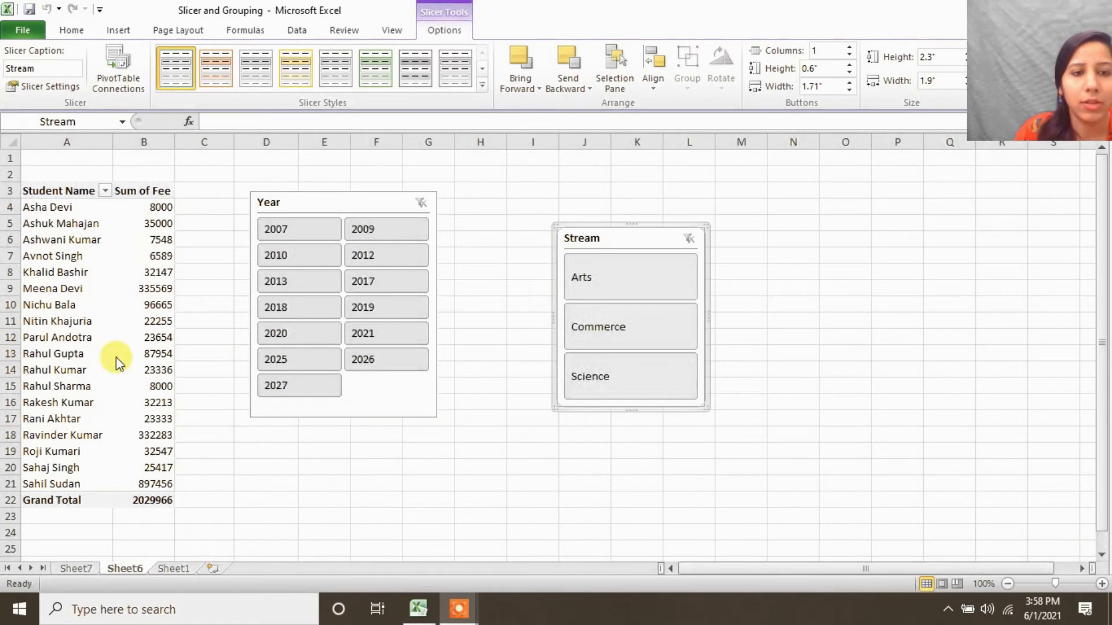
pyautogui.click(38, 321)
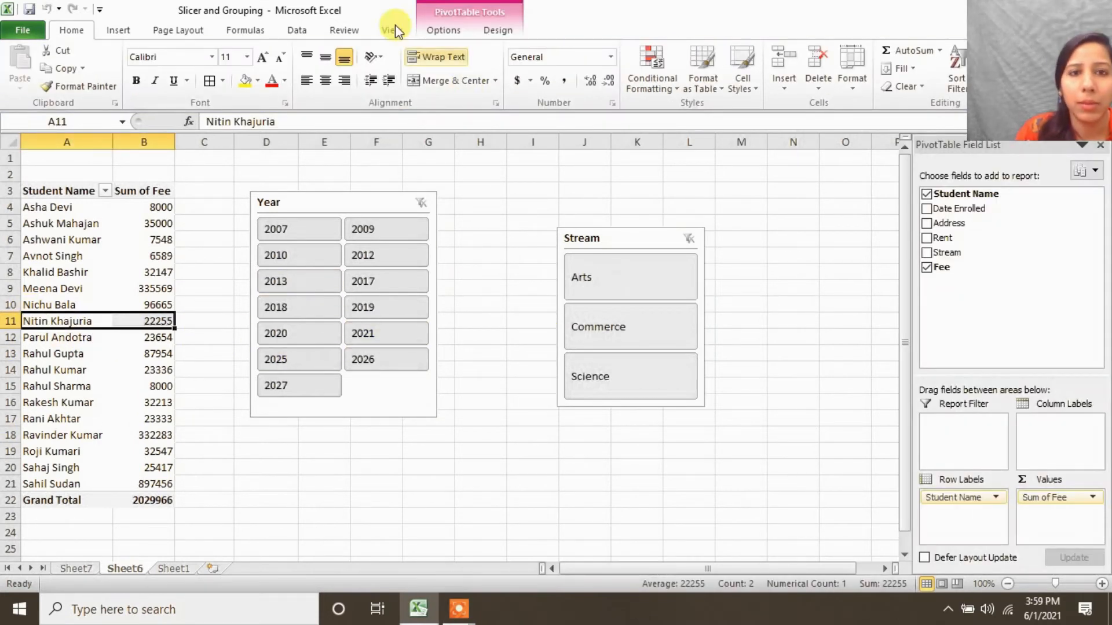
pyautogui.click(357, 209)
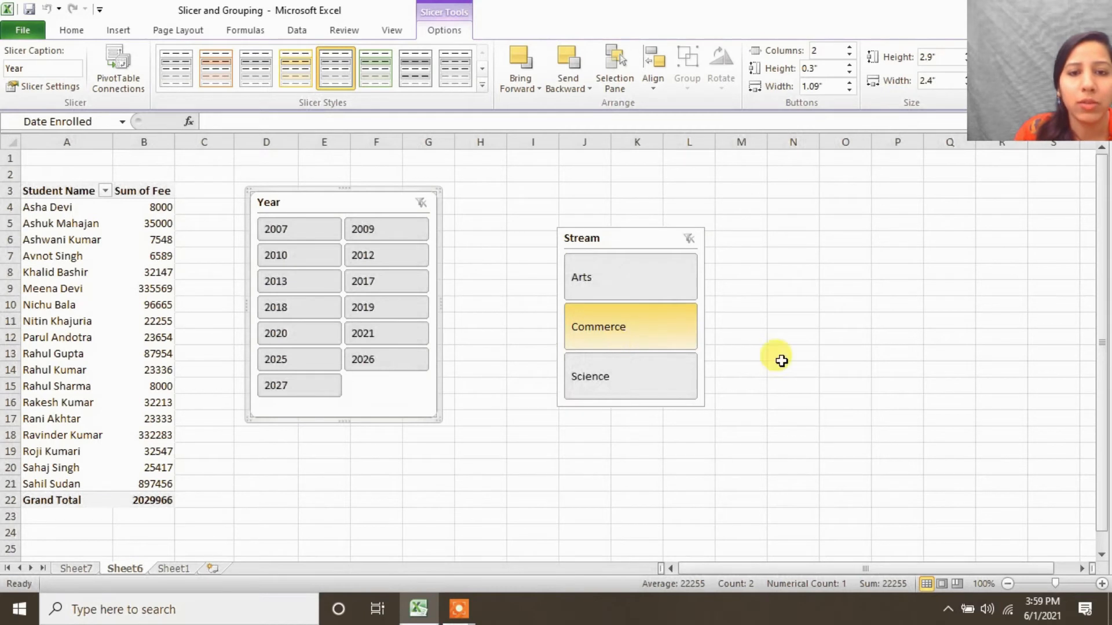
pyautogui.click(118, 338)
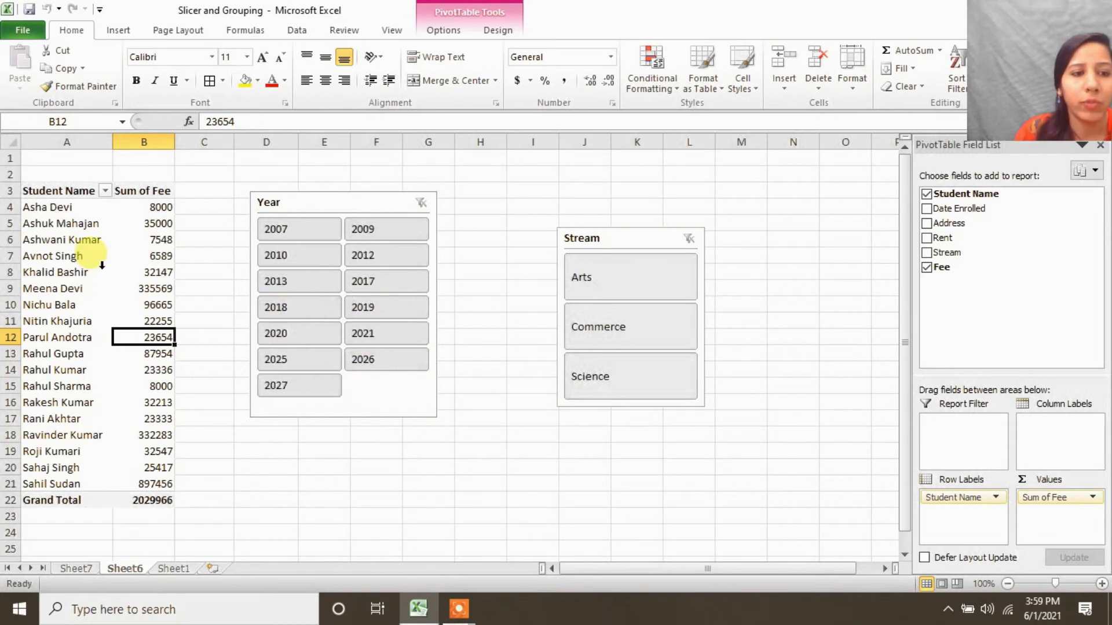
pyautogui.click(93, 272)
# - Filter the PivotTable with the Year slicer by 2010, by 2012 and finally by 2018
pyautogui.click(323, 255)
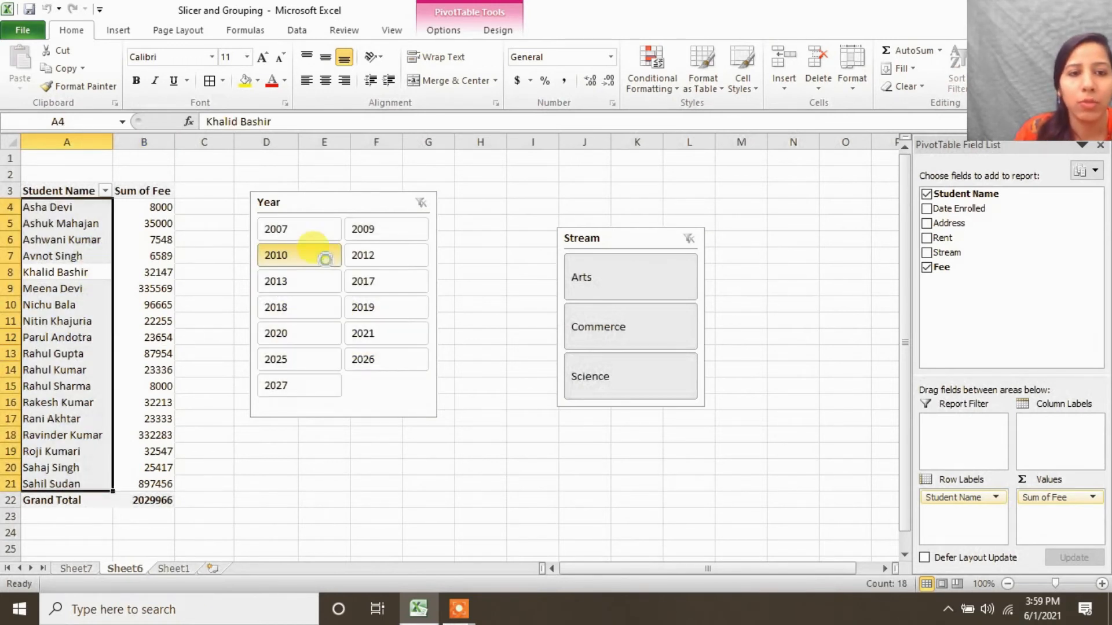
pyautogui.click(383, 262)
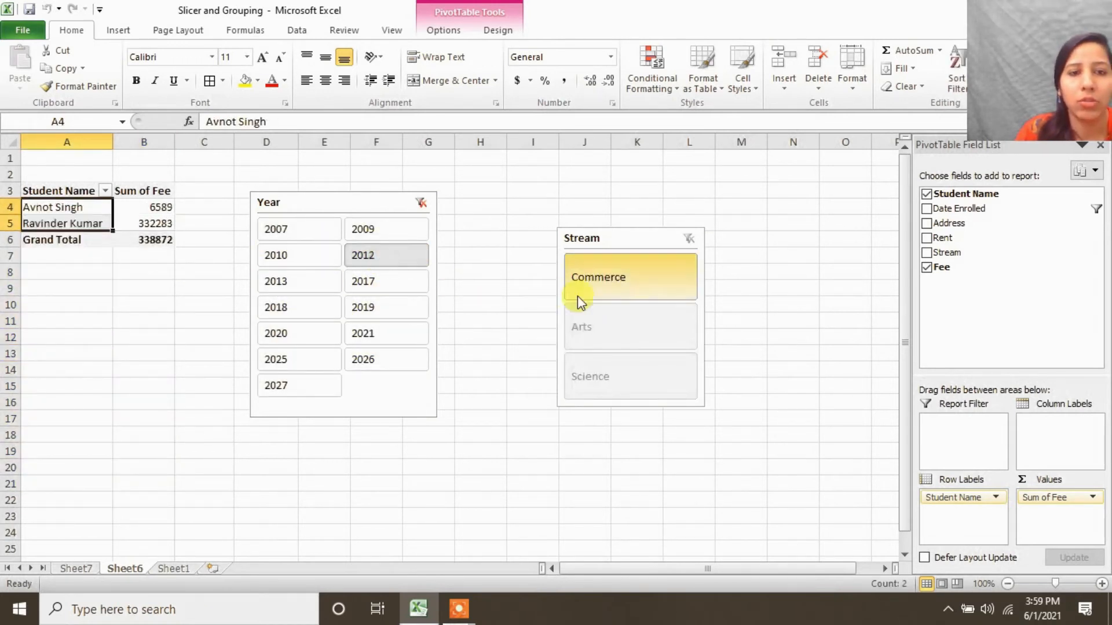
pyautogui.click(324, 316)
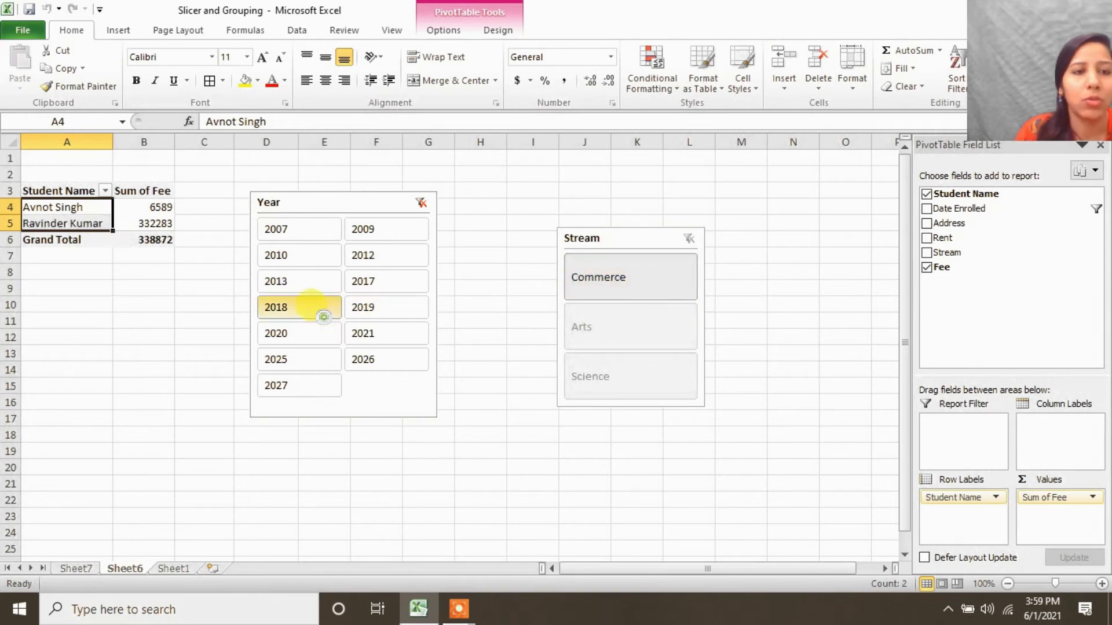
# - Filter the PivotTable by 2021 with the Year slicer, and by Commerce in Stream together with 2007 in Year
pyautogui.click(420, 333)
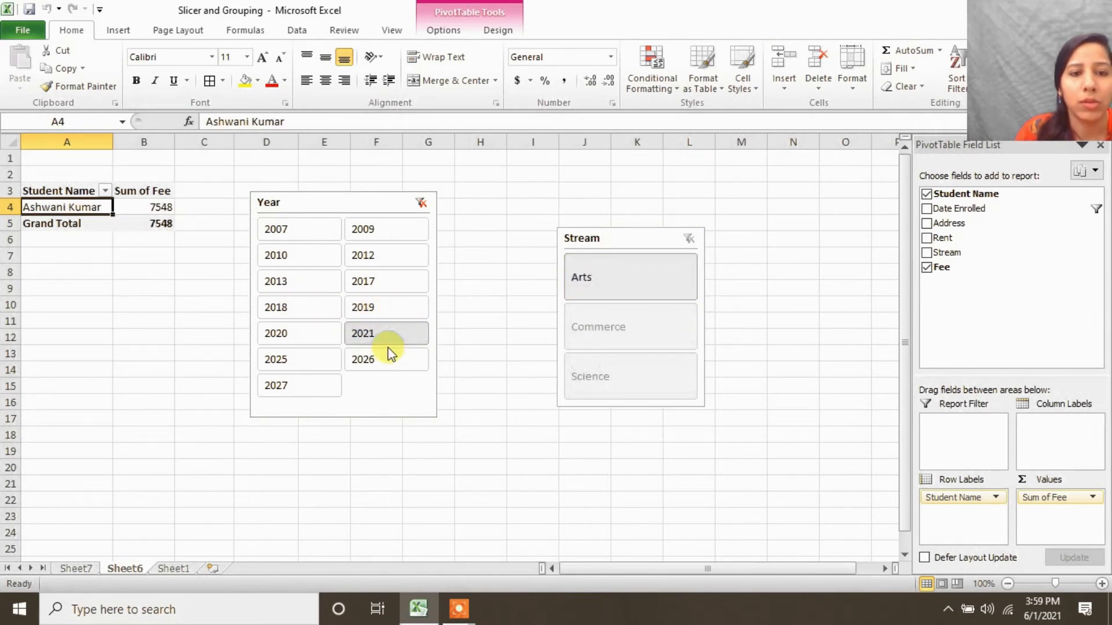
pyautogui.click(625, 328)
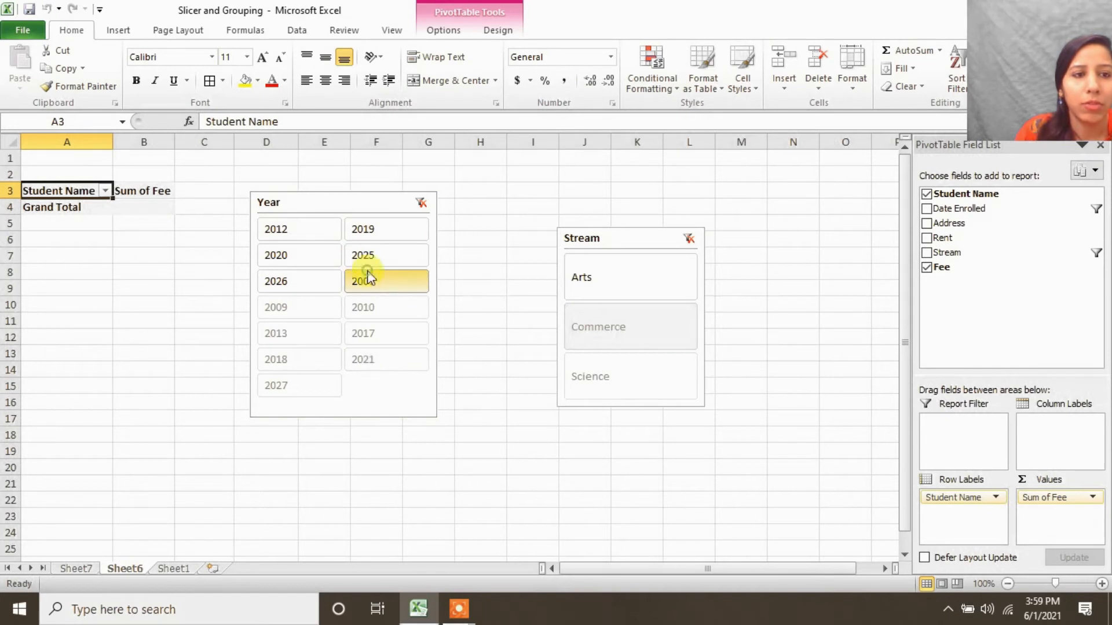
# - Set the Year slicer to sort its items in descending order, largest to smallest
pyautogui.click(324, 204)
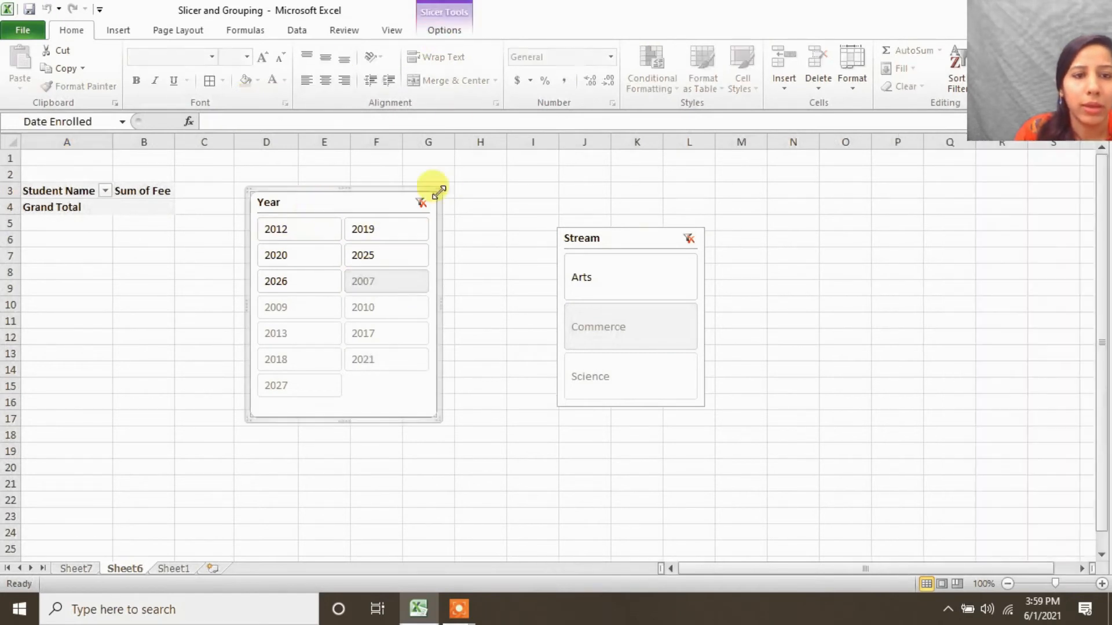
pyautogui.click(459, 34)
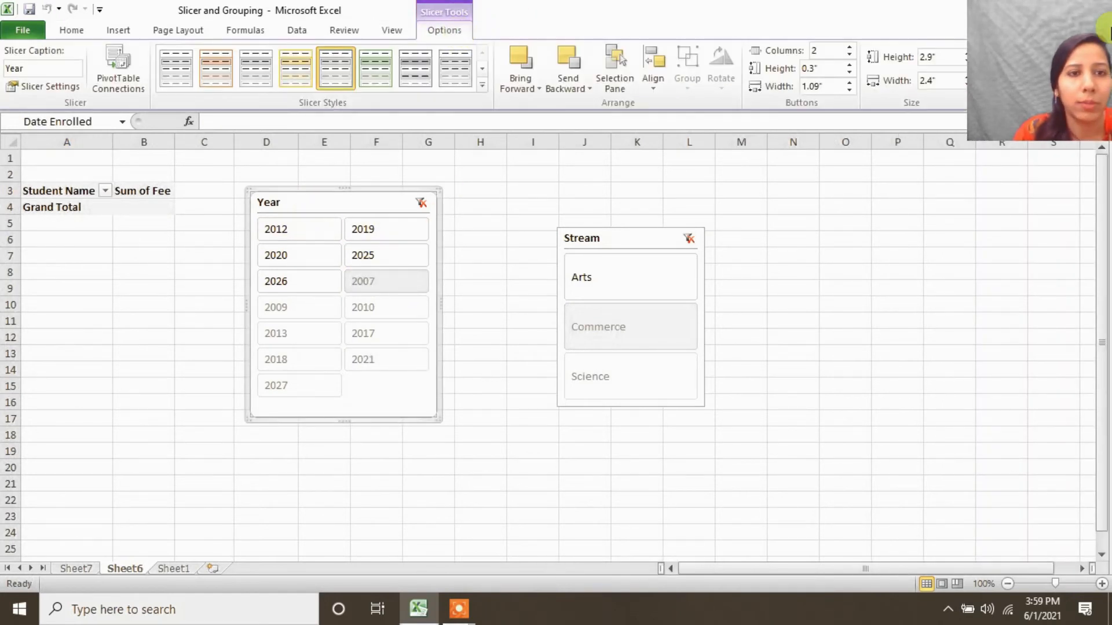
pyautogui.click(651, 90)
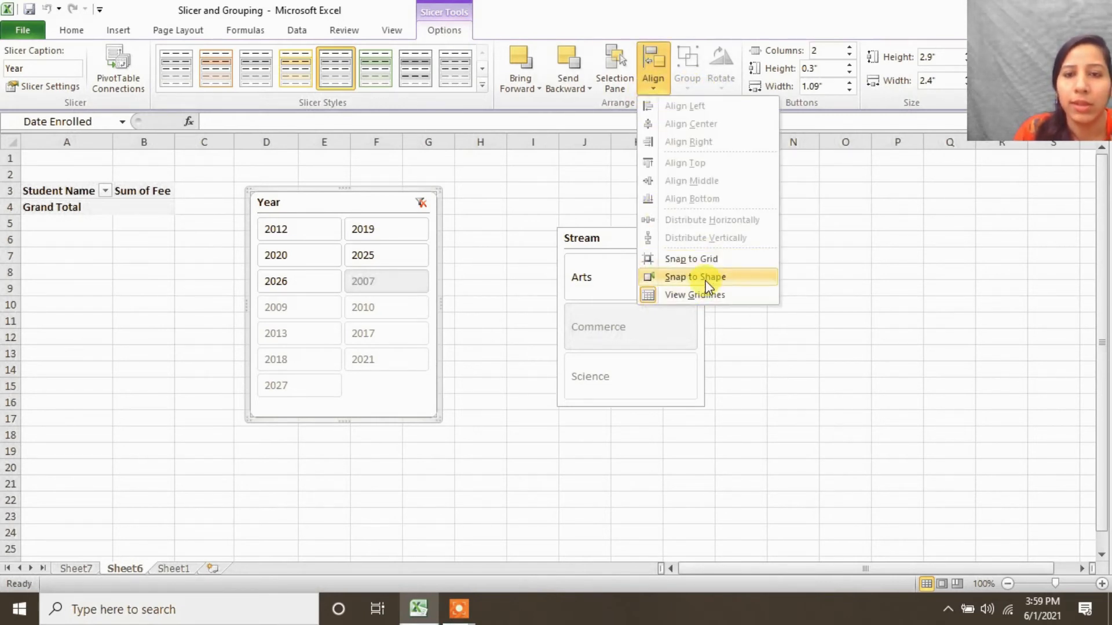
pyautogui.click(918, 351)
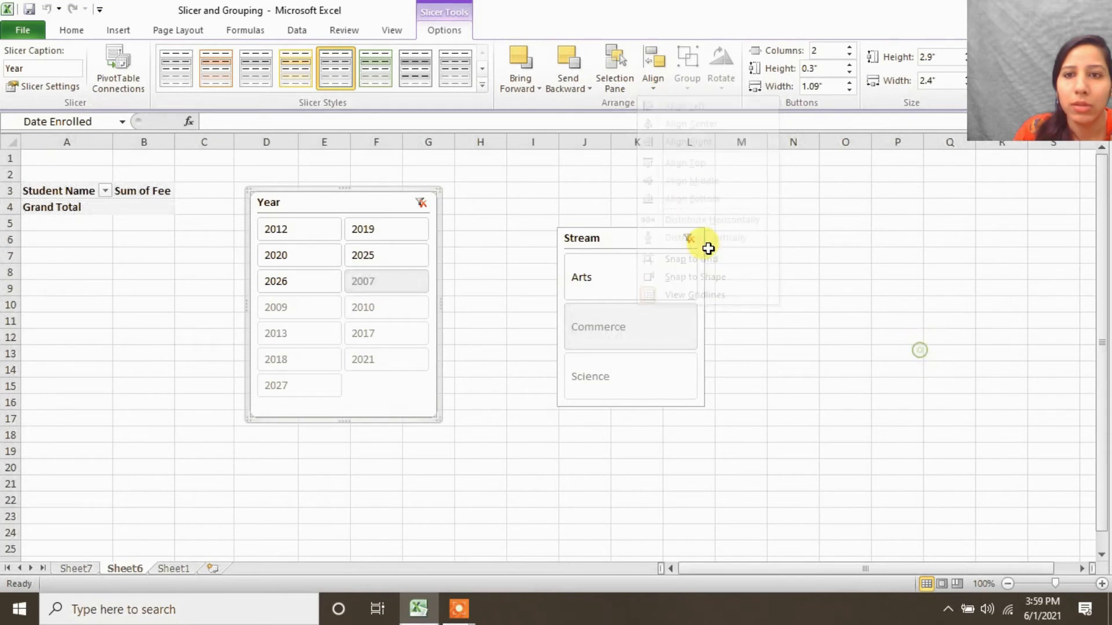
pyautogui.click(36, 92)
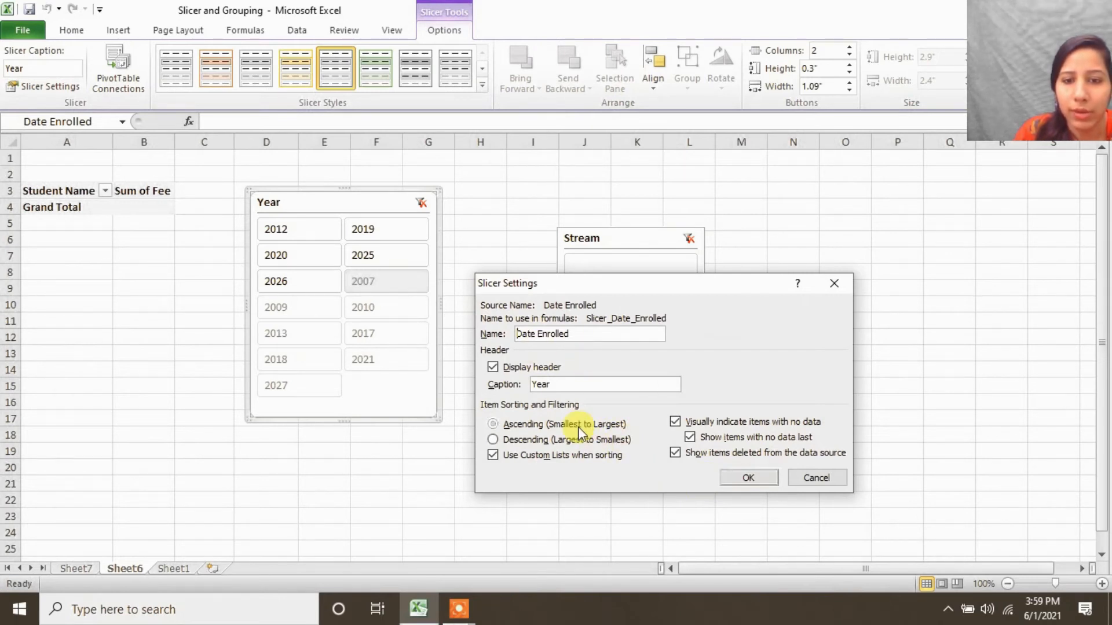
pyautogui.click(742, 478)
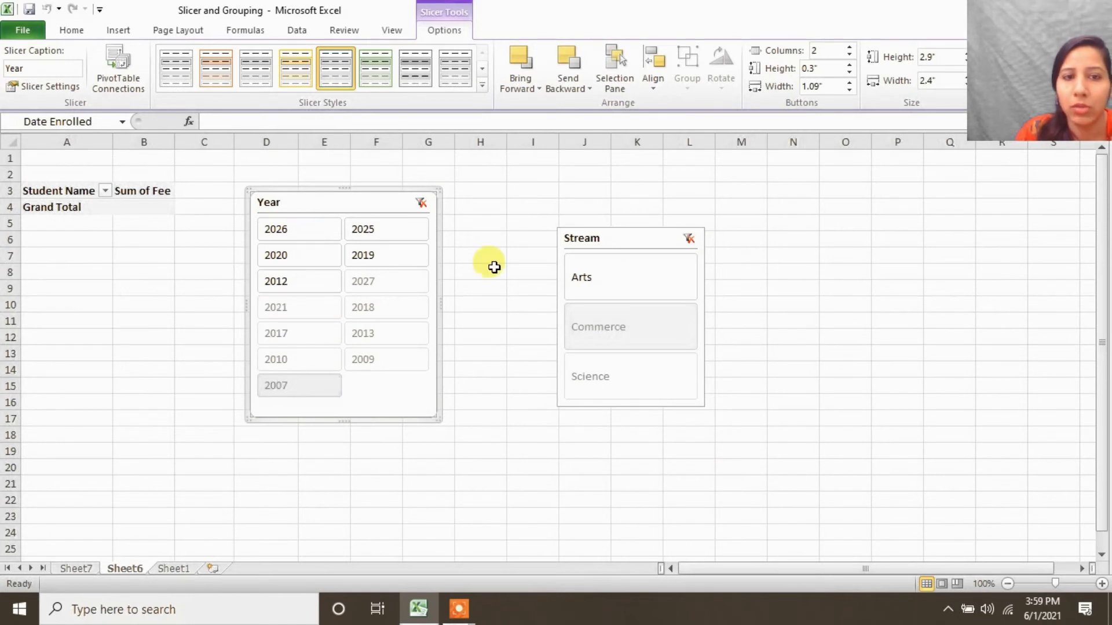
pyautogui.click(31, 93)
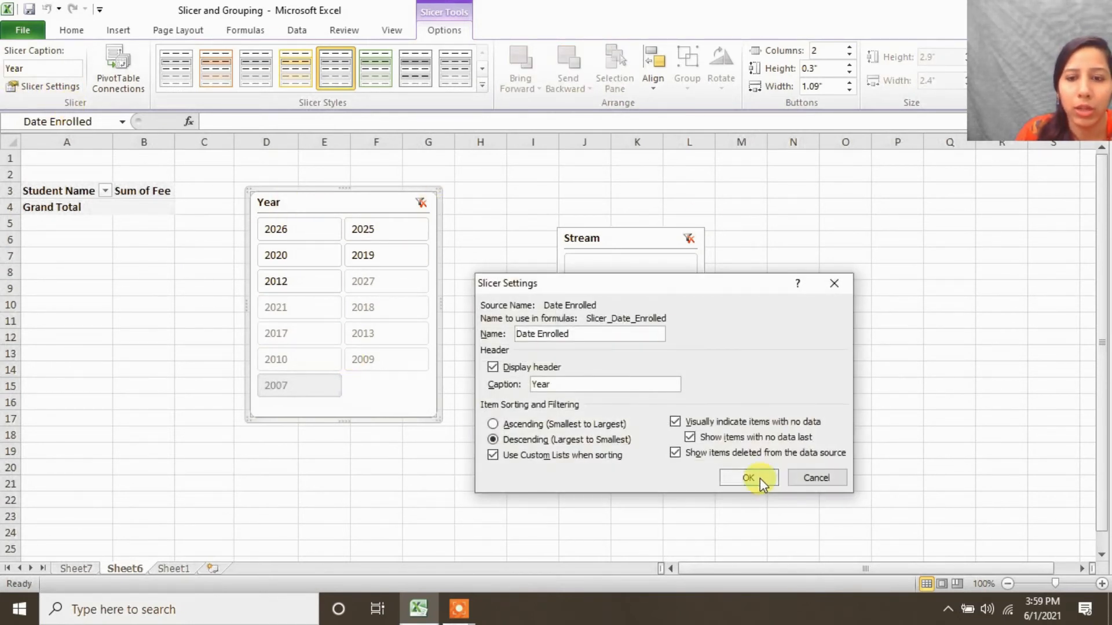
pyautogui.click(748, 478)
# - Clear the filters of the Year and Stream slicers and delete both slicers from the sheet
pyautogui.click(422, 204)
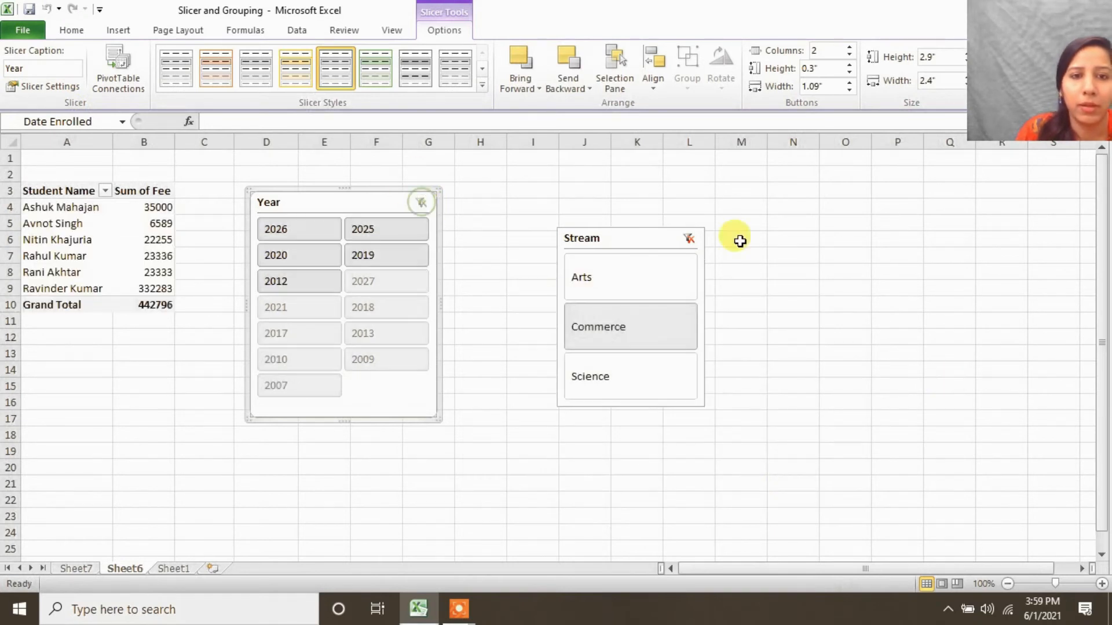
pyautogui.click(688, 239)
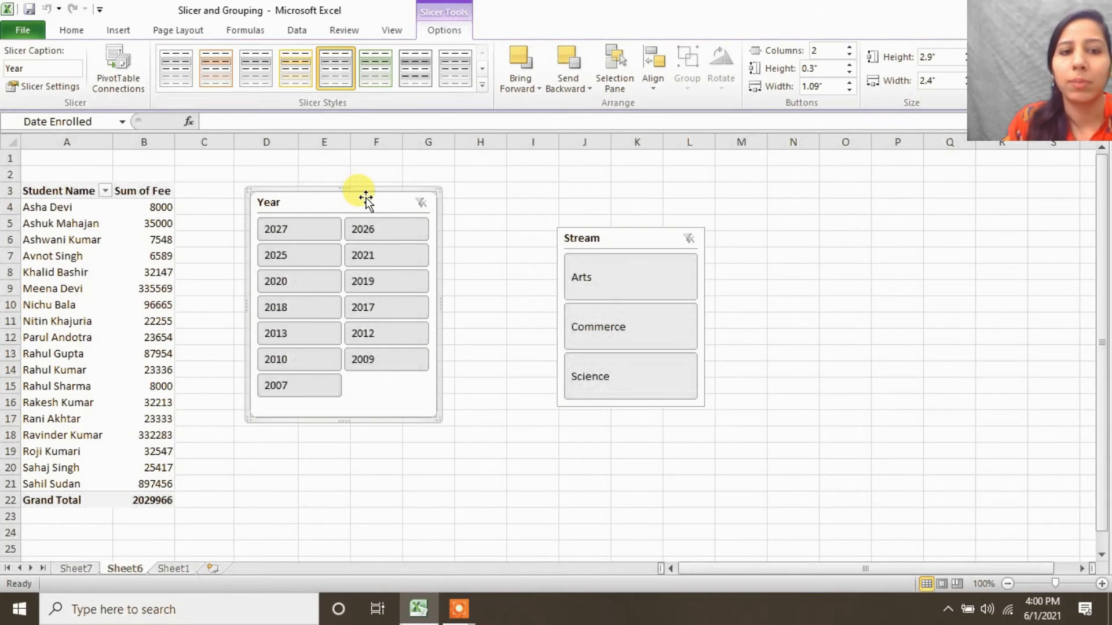
pyautogui.press('Delete')
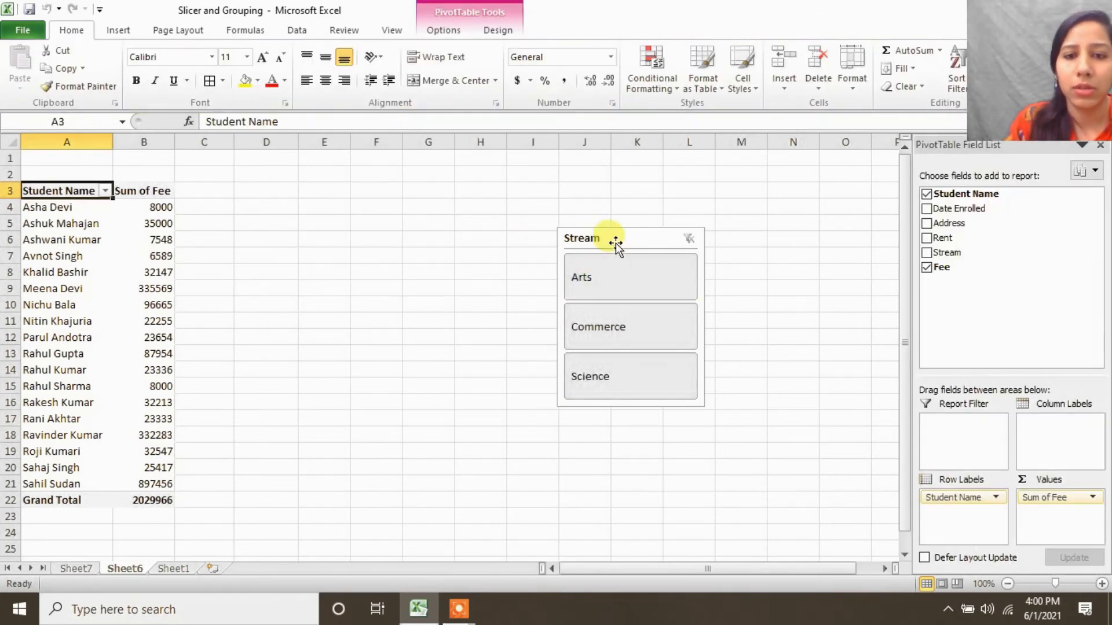
pyautogui.click(616, 242)
pyautogui.rightClick(617, 242)
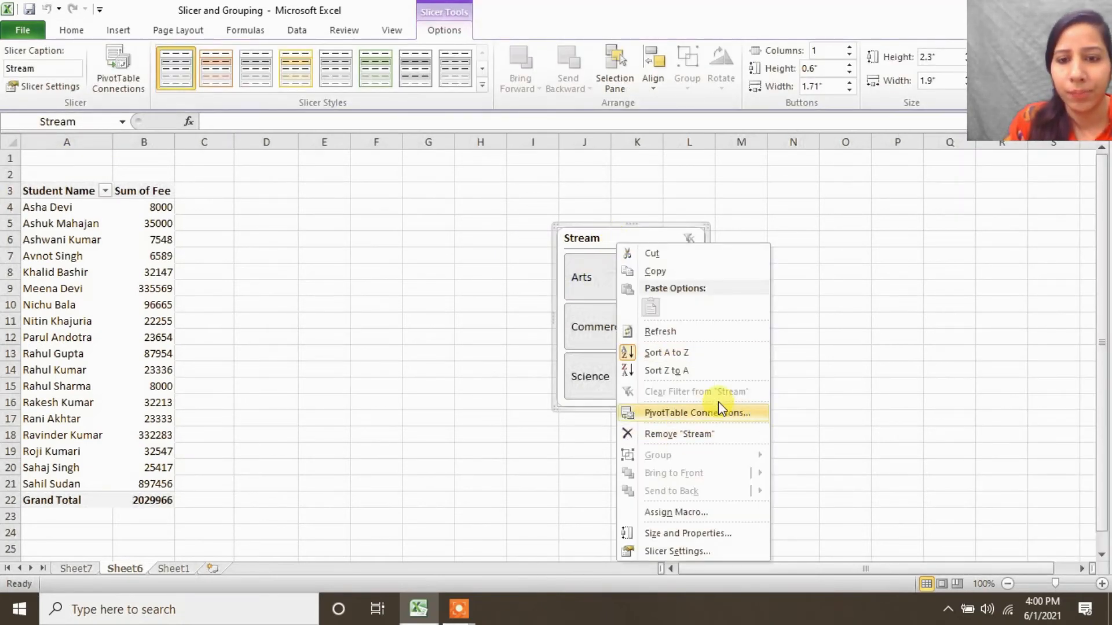
pyautogui.click(923, 474)
pyautogui.click(646, 244)
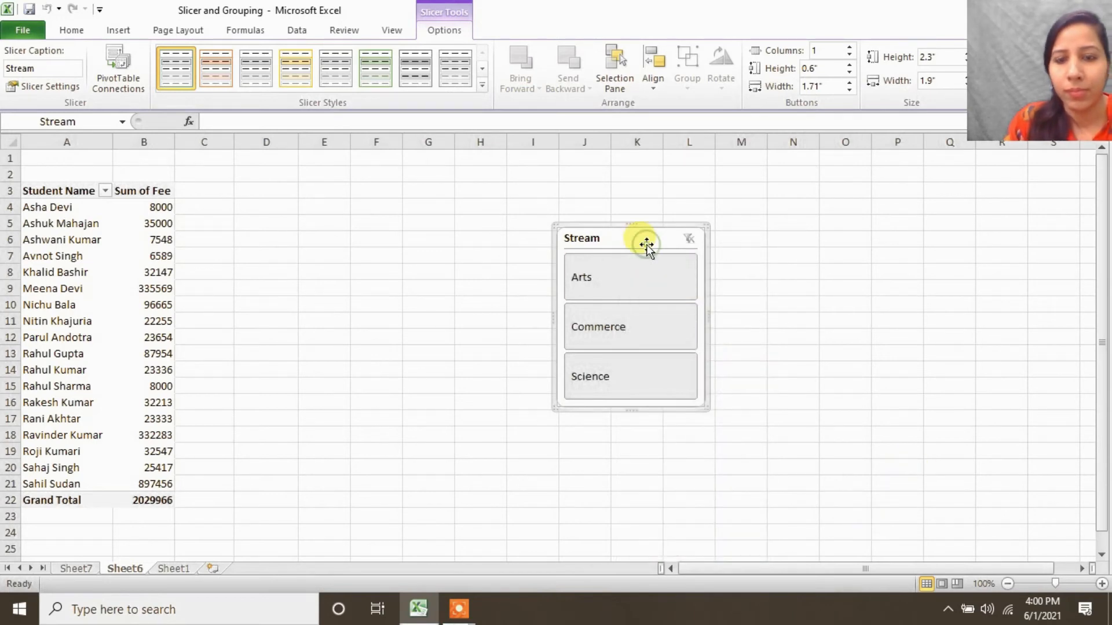
pyautogui.press('Delete')
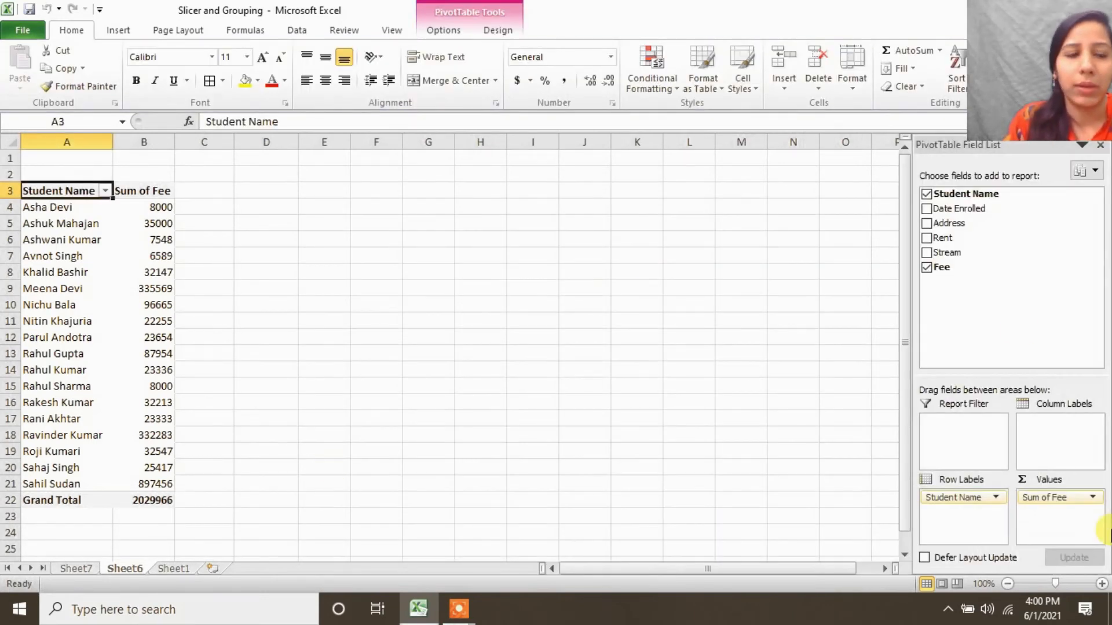
# - Replace Student Name with Date Enrolled in the PivotTable's row labels and use Student Name as the report filter
pyautogui.click(110, 284)
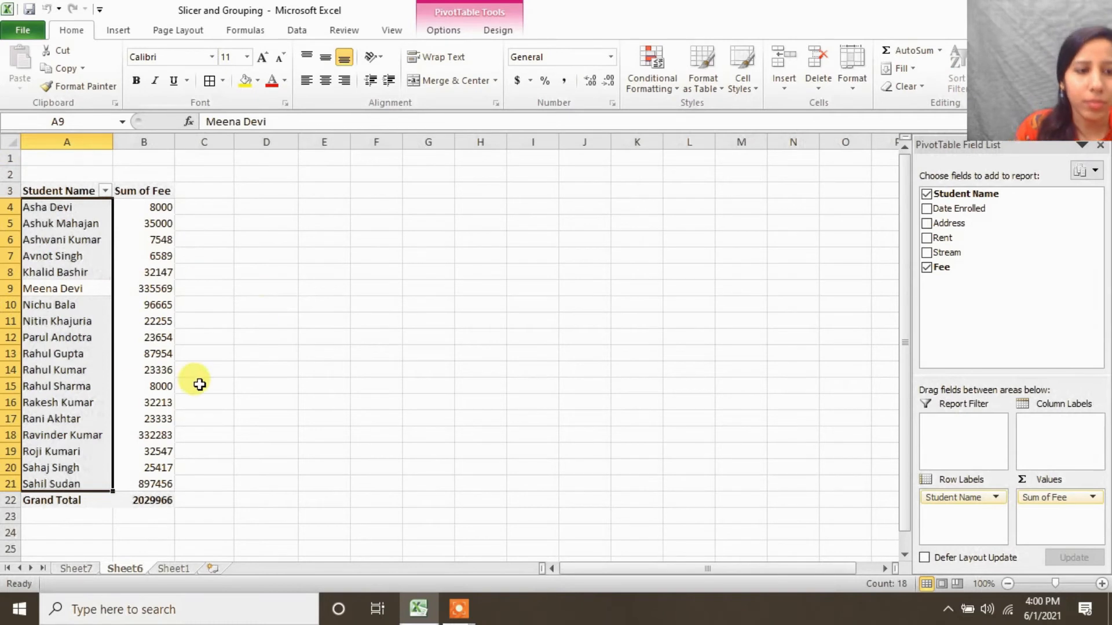
pyautogui.moveTo(962, 501); pyautogui.dragTo(952, 262)
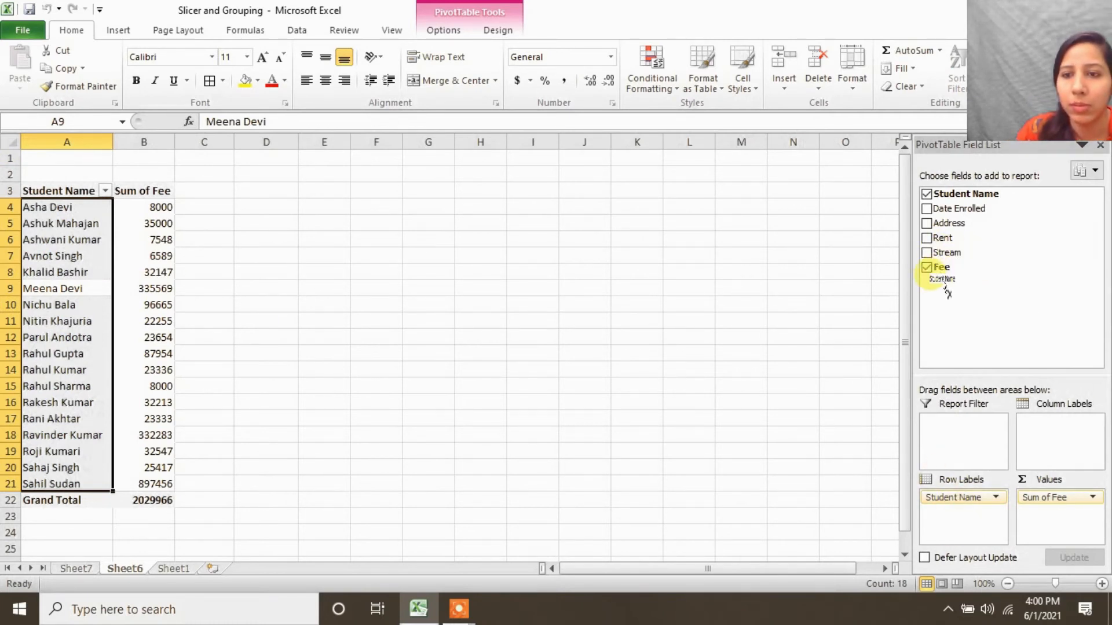
pyautogui.moveTo(936, 217); pyautogui.dragTo(952, 504)
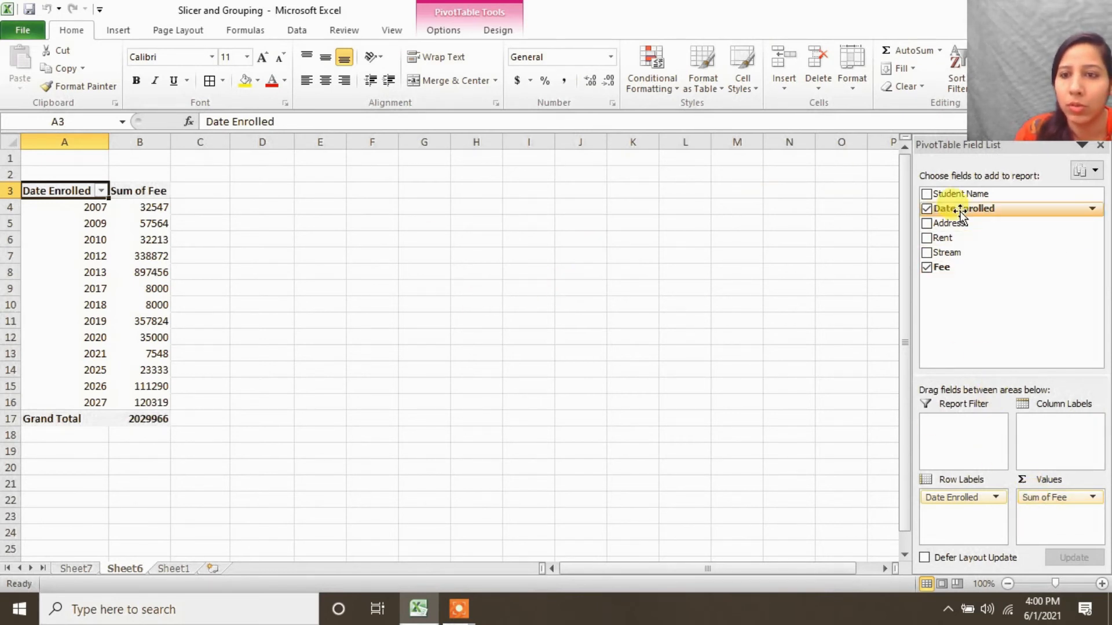
pyautogui.moveTo(1026, 442); pyautogui.dragTo(952, 428)
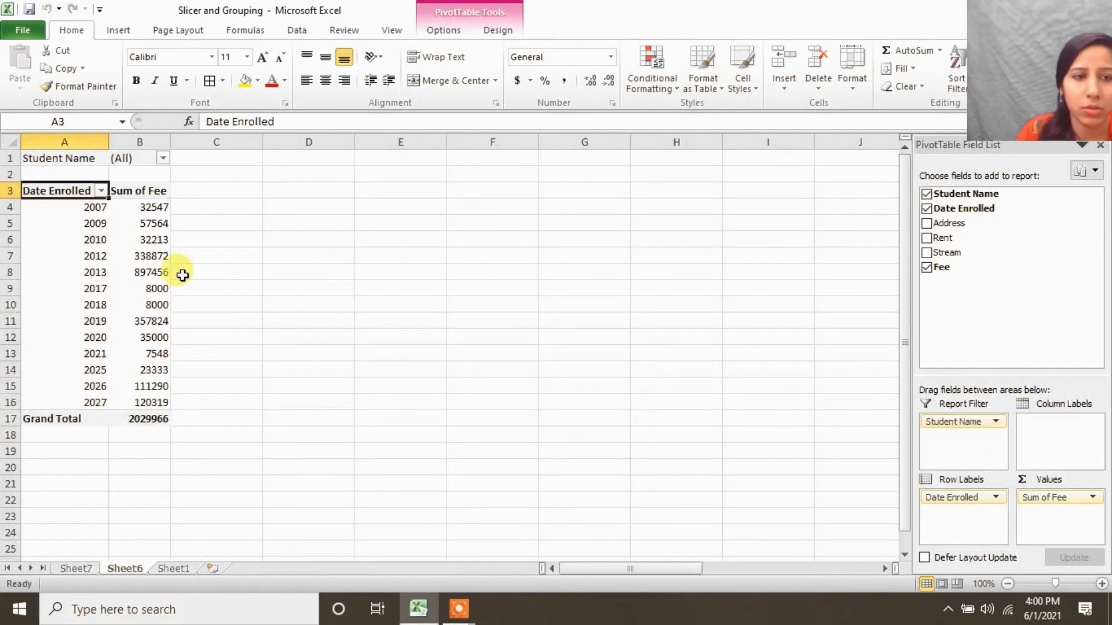
# - Group the Date Enrolled row labels from 2007 to 2027 in intervals of 2 years
pyautogui.click(93, 248)
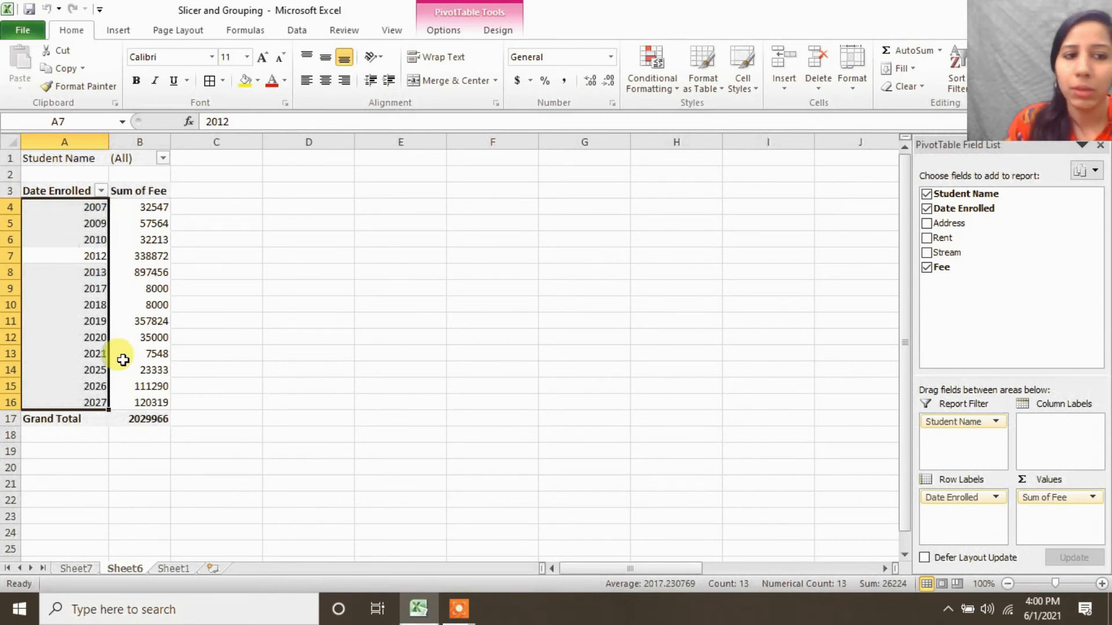
pyautogui.click(101, 305)
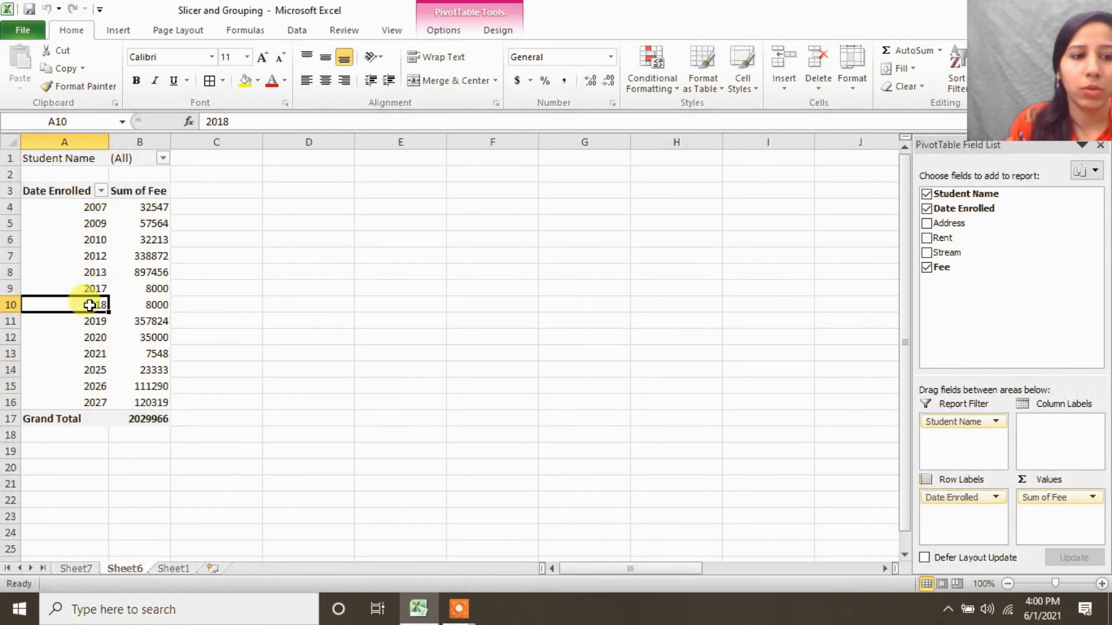
pyautogui.click(95, 347)
pyautogui.click(94, 306)
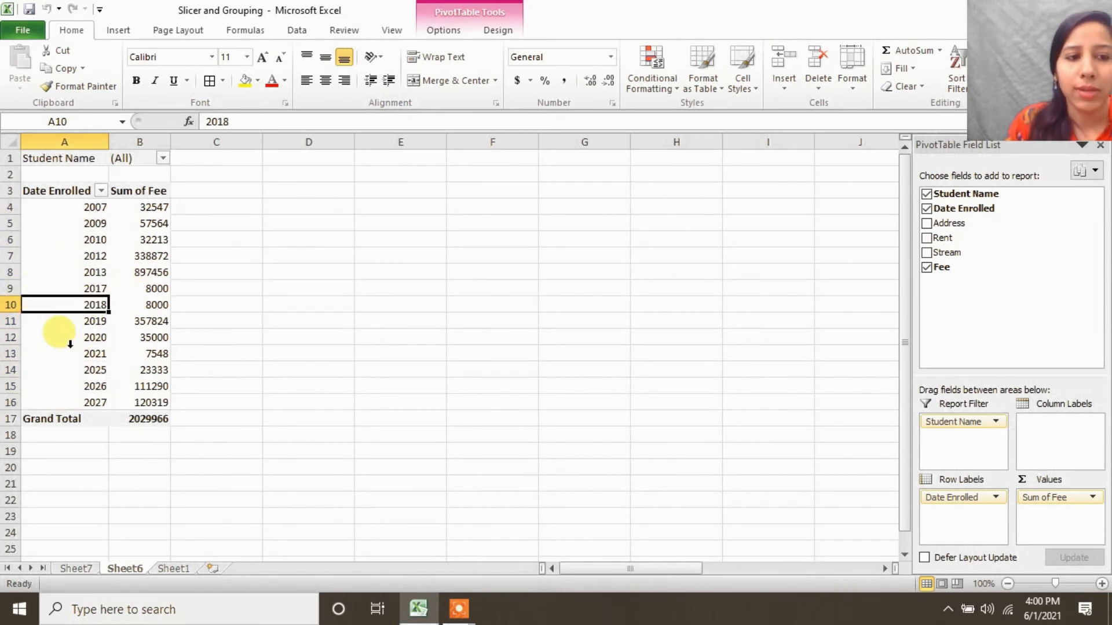
pyautogui.rightClick(75, 307)
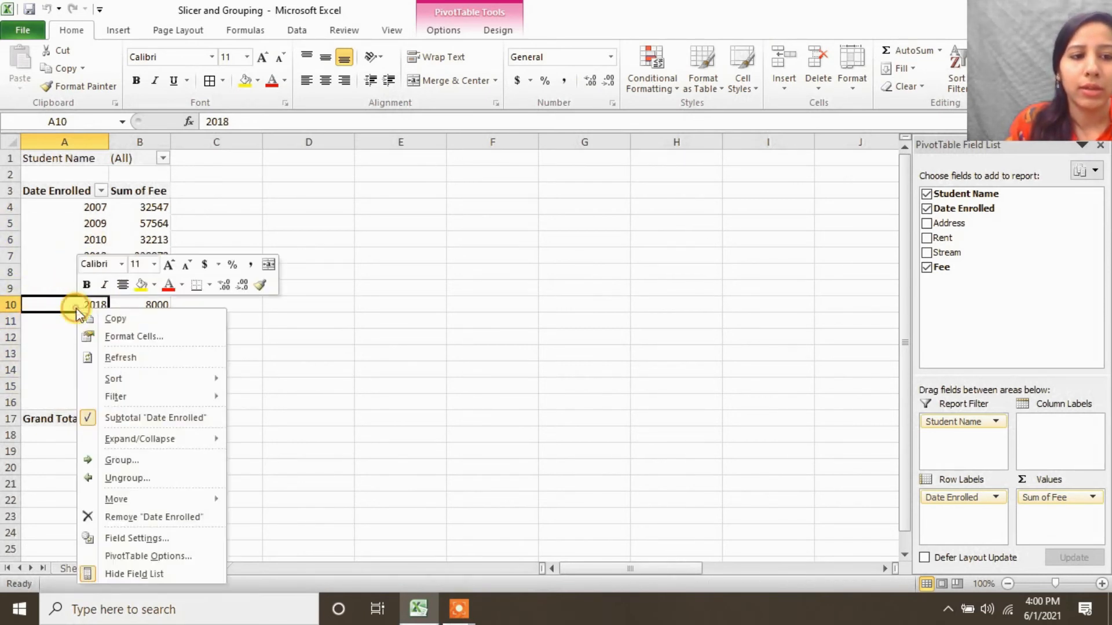
pyautogui.click(124, 460)
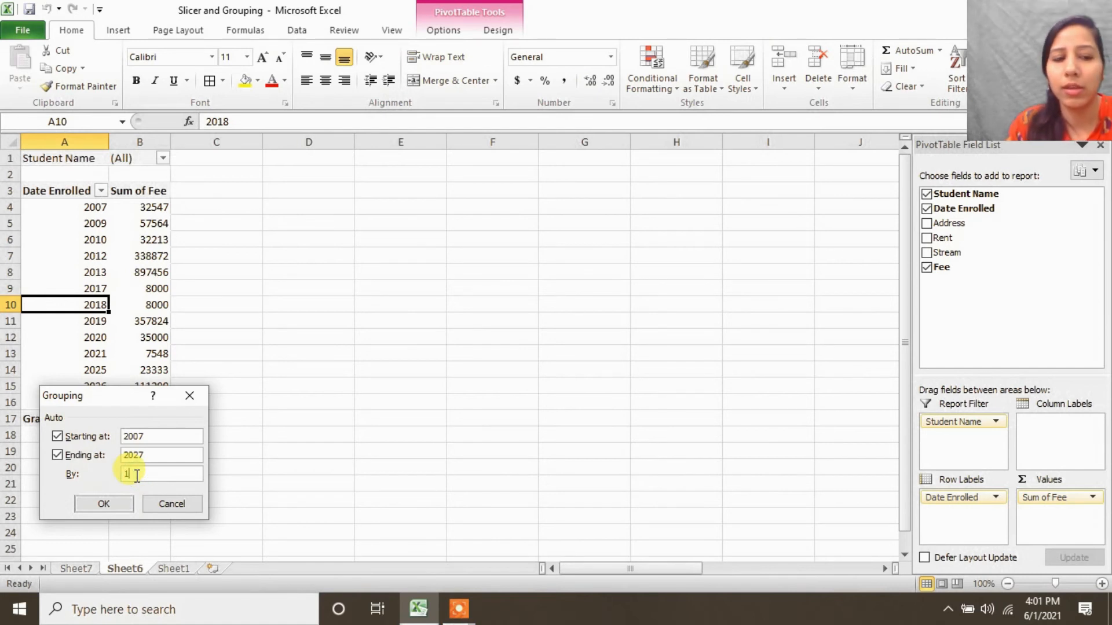
pyautogui.click(107, 504)
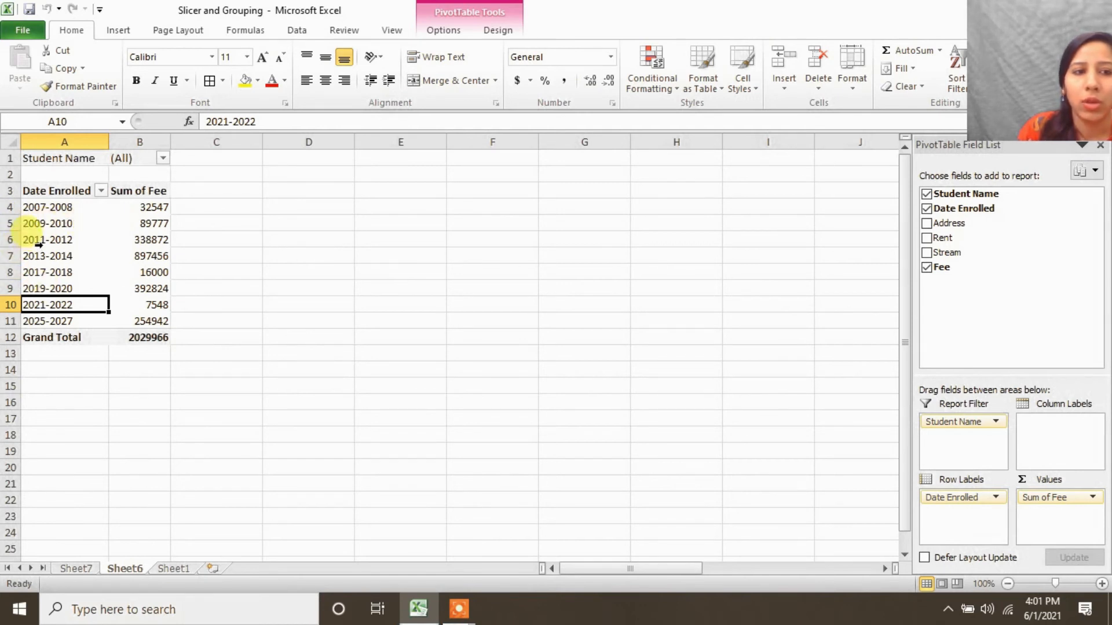
# - Group the Date Enrolled row labels in intervals of 5 years and add Stream below Date Enrolled in the row labels
pyautogui.click(14, 275)
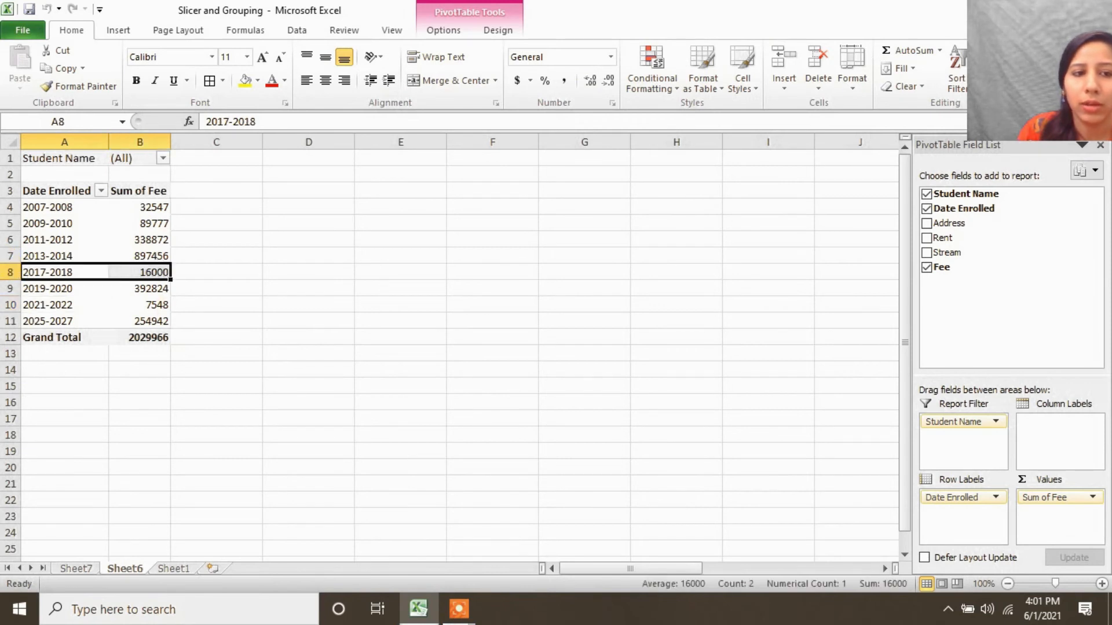
pyautogui.click(56, 207)
pyautogui.rightClick(56, 207)
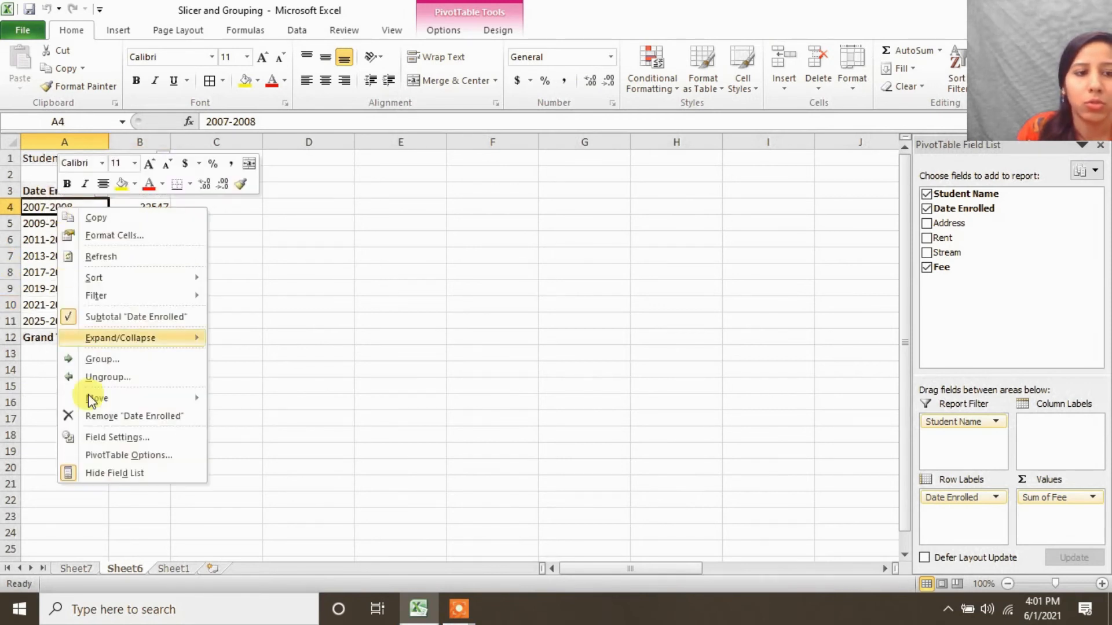
pyautogui.click(94, 360)
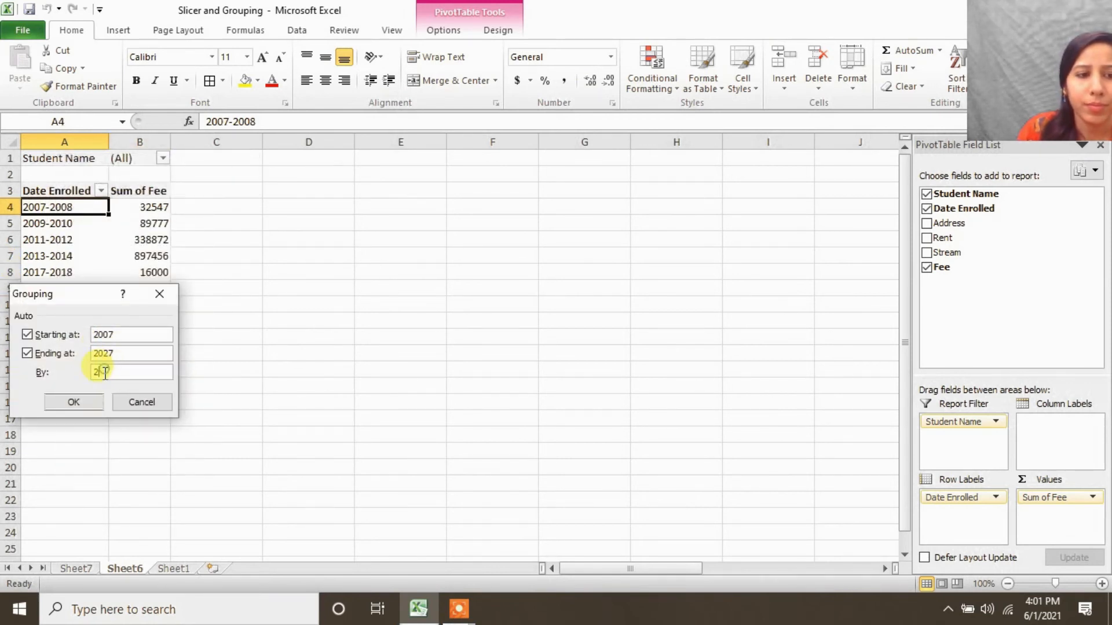
pyautogui.click(74, 401)
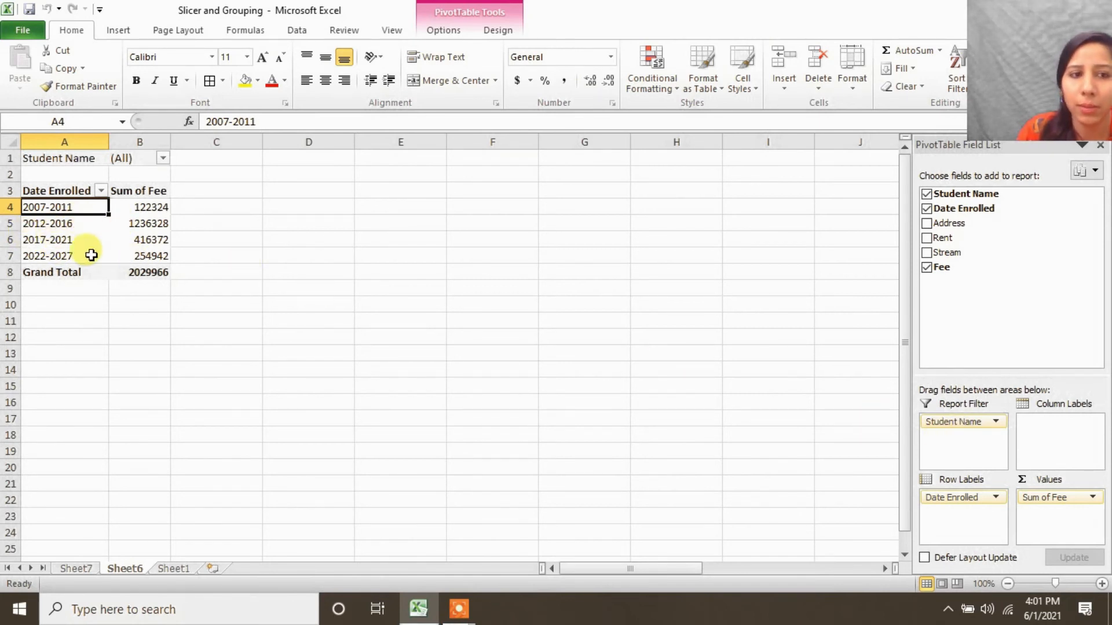
pyautogui.moveTo(948, 253); pyautogui.dragTo(978, 521)
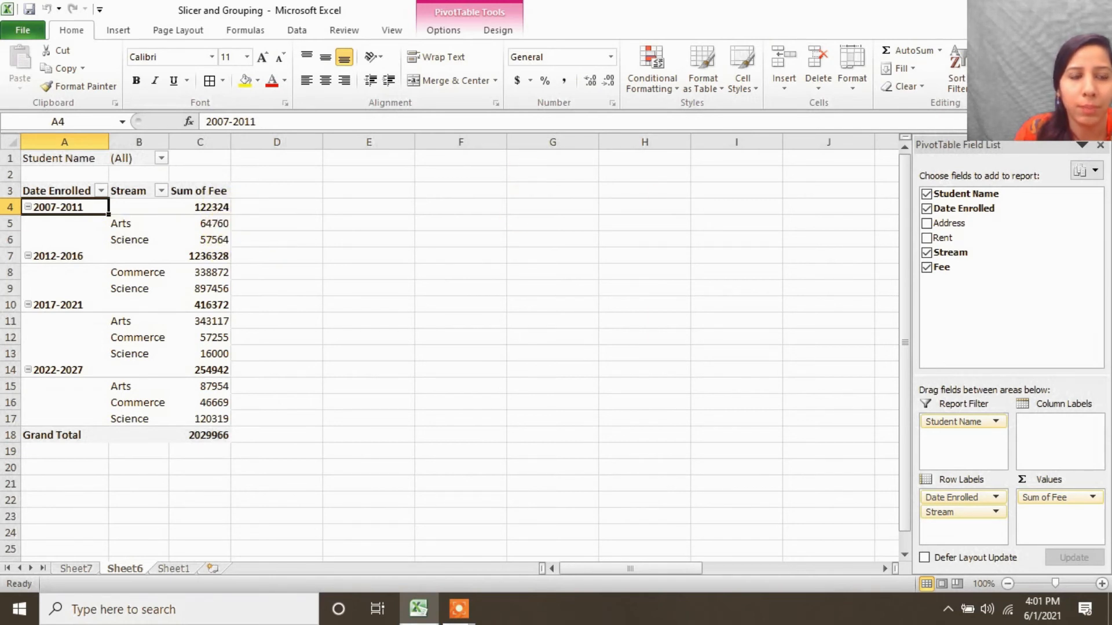
# - Turn the PivotTable's grand totals on for rows and columns and show all subtotals at the bottom of each group
pyautogui.click(80, 192)
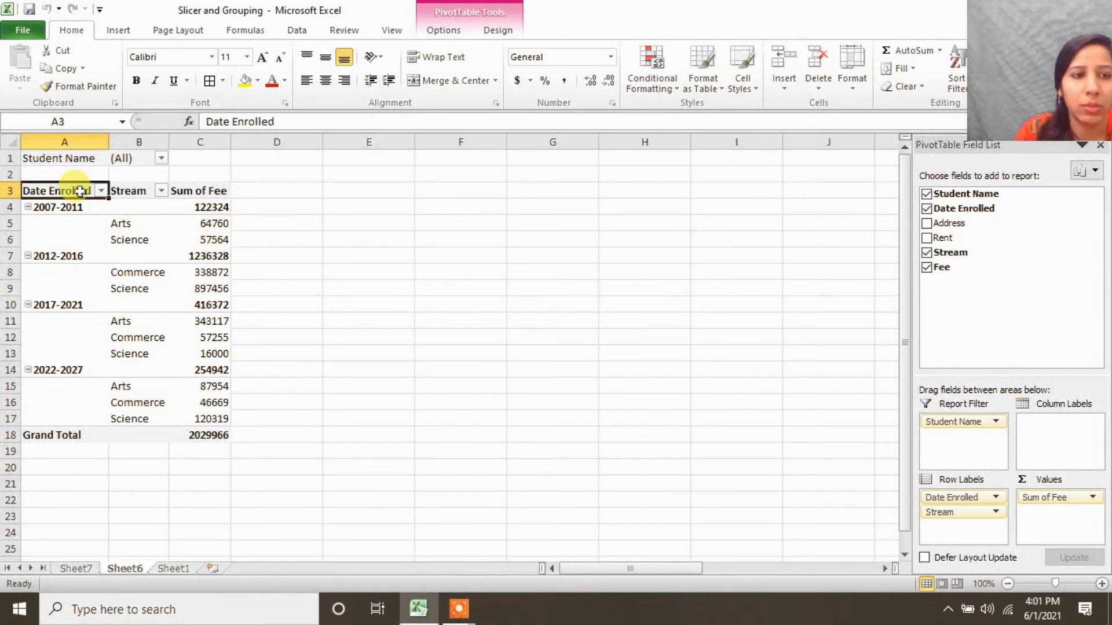
pyautogui.click(502, 30)
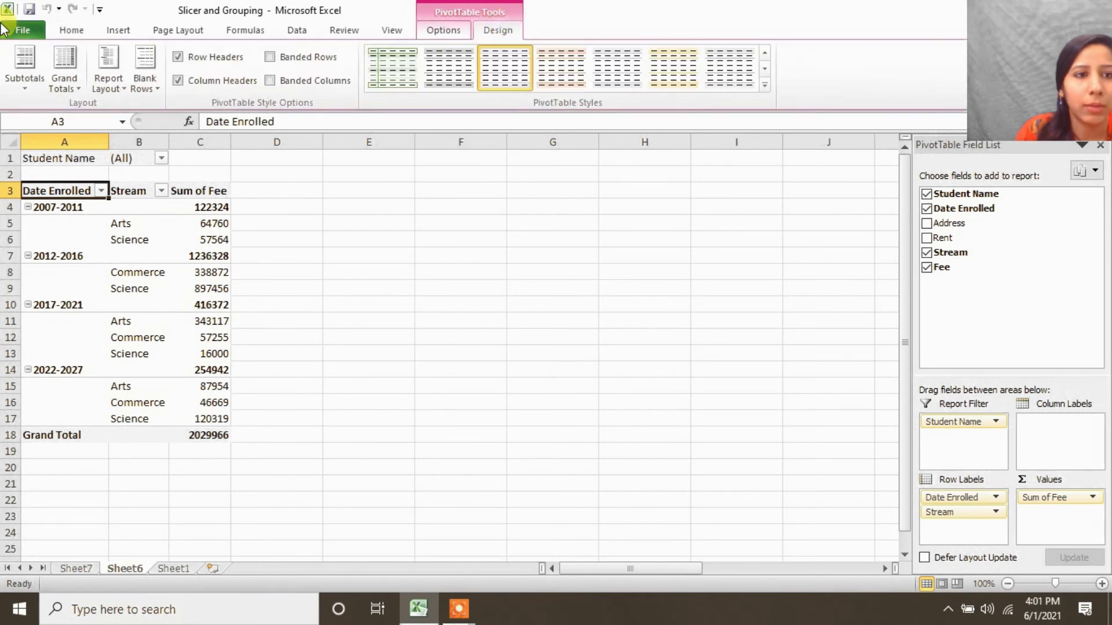
pyautogui.click(65, 79)
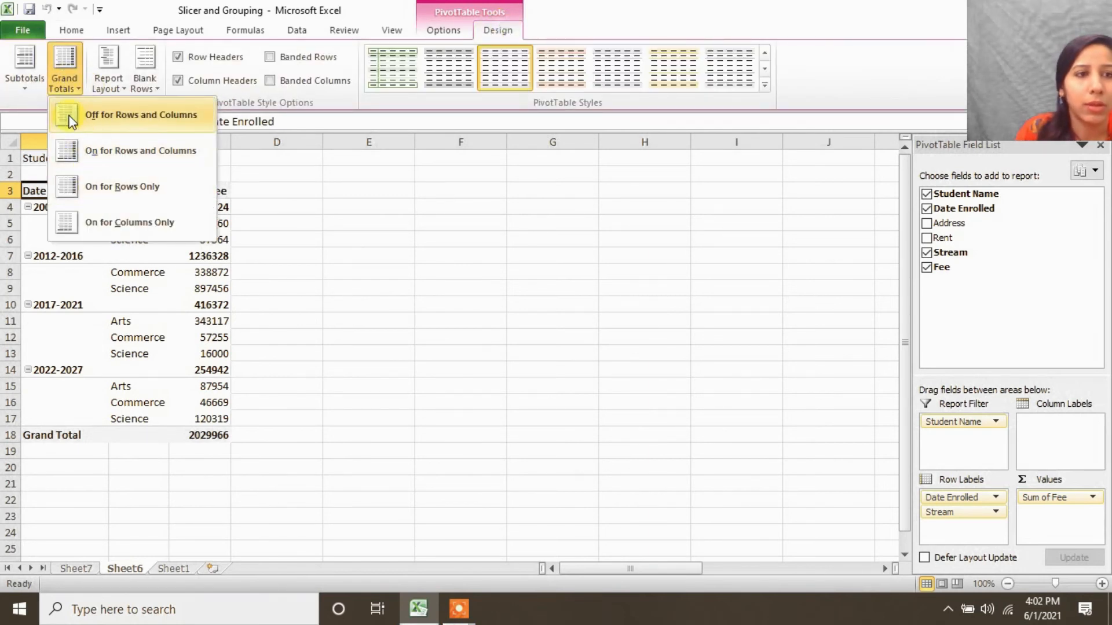
pyautogui.click(123, 152)
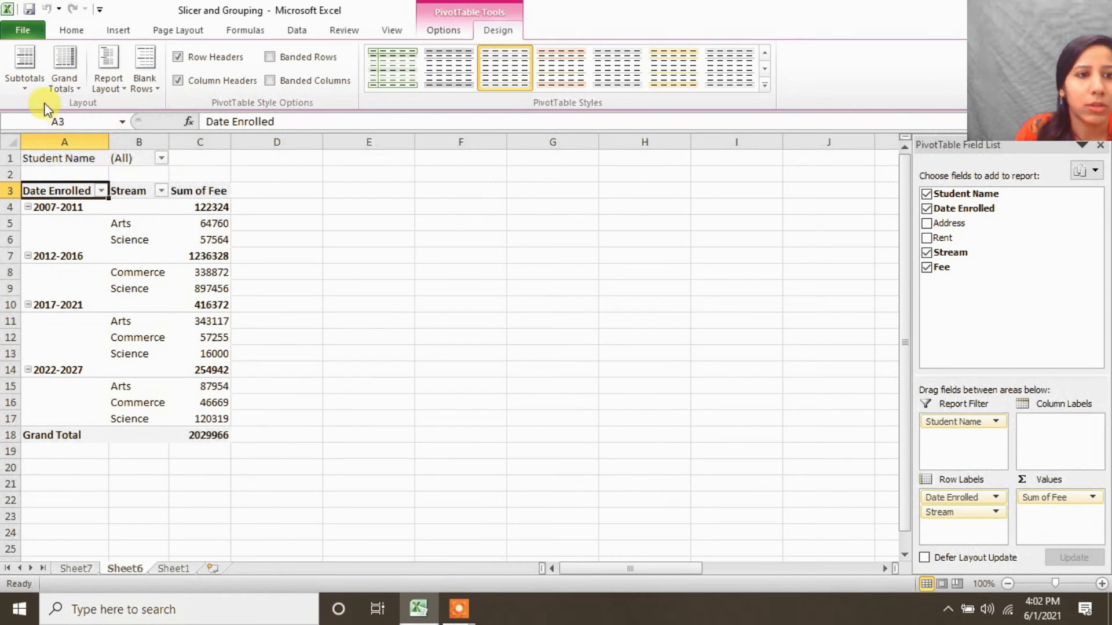
pyautogui.click(22, 78)
pyautogui.click(54, 152)
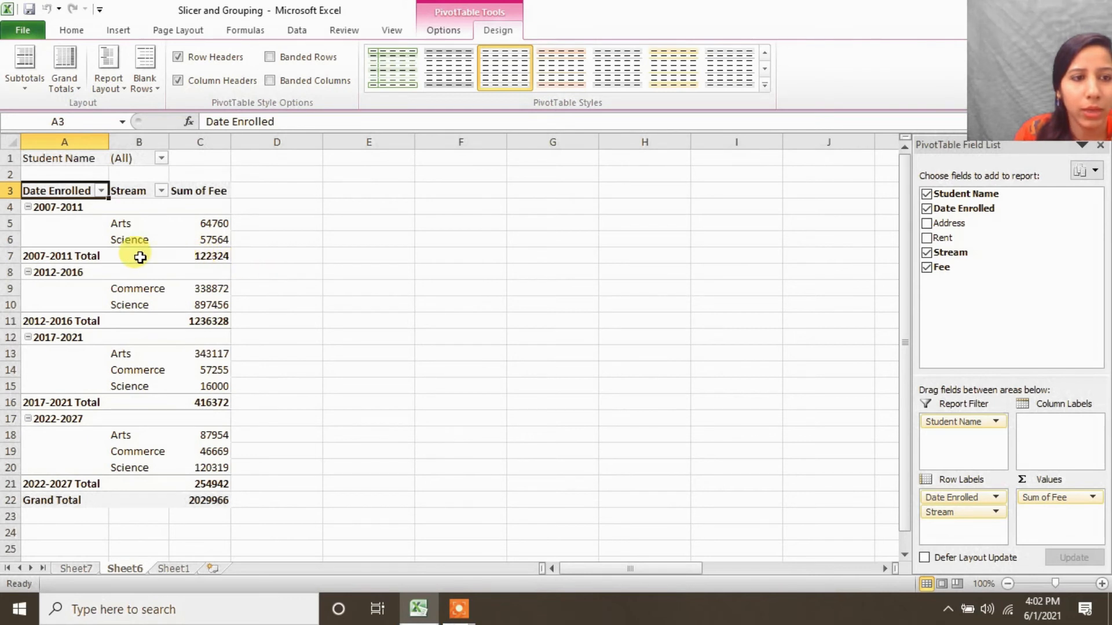
# - Show all subtotals at the top of each group and return them to the bottom of each group
pyautogui.click(38, 88)
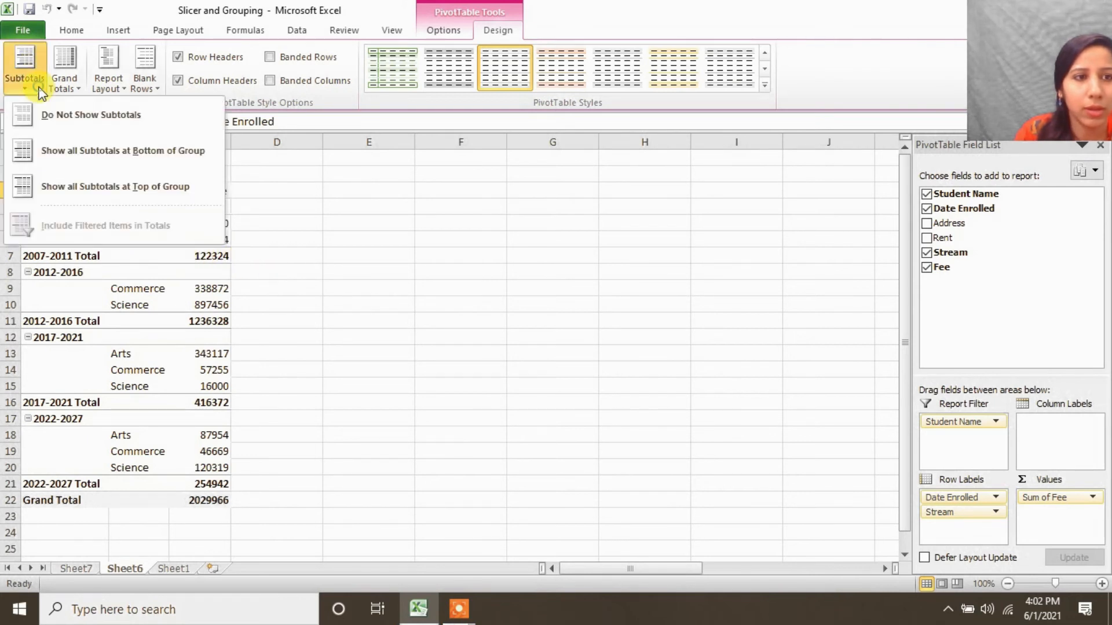
pyautogui.click(86, 196)
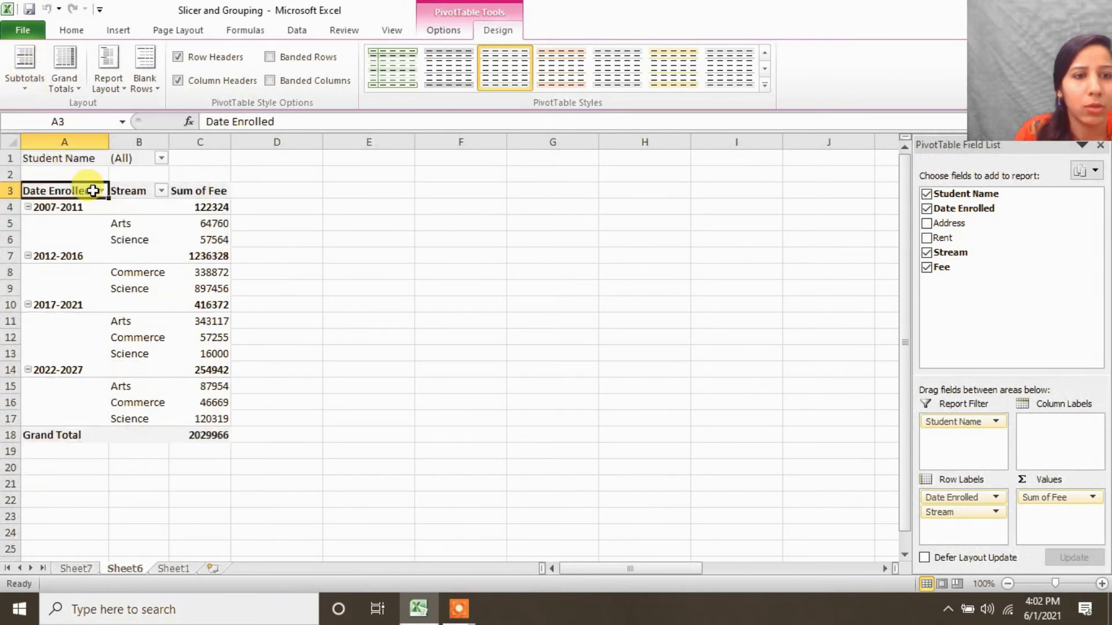
pyautogui.click(23, 87)
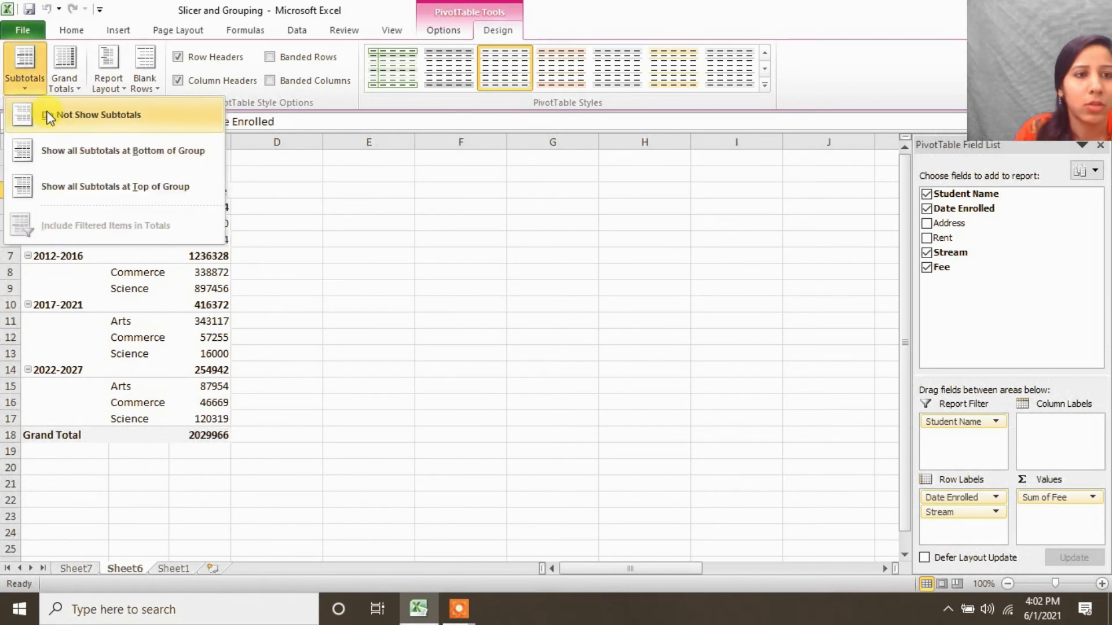
pyautogui.click(61, 152)
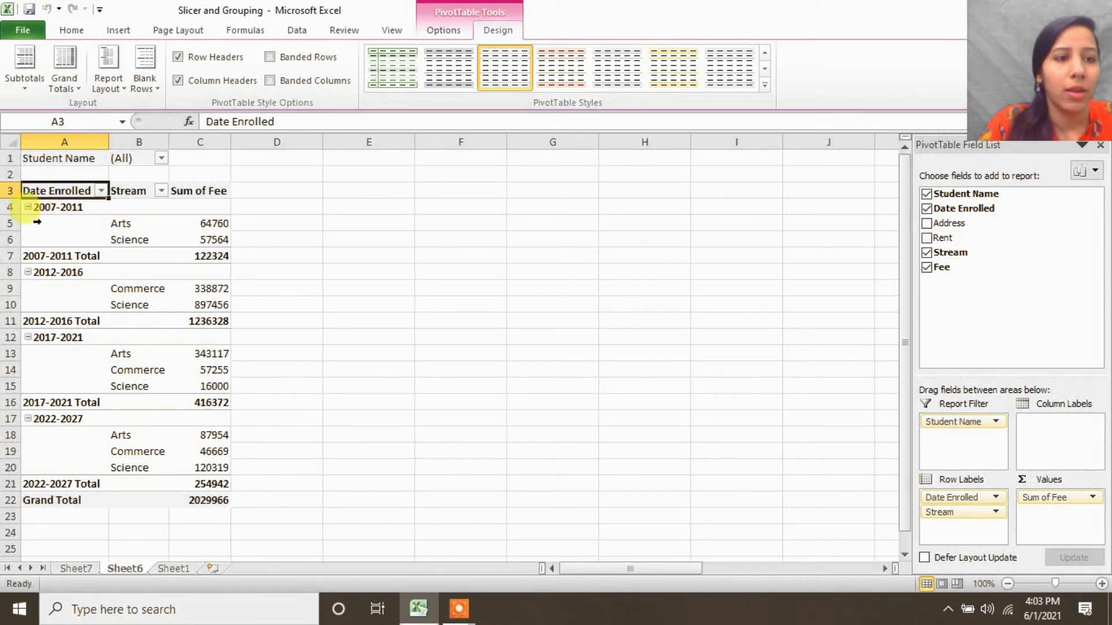
# - Move Student Name from the report filter to the PivotTable's row labels, below Stream
pyautogui.click(86, 210)
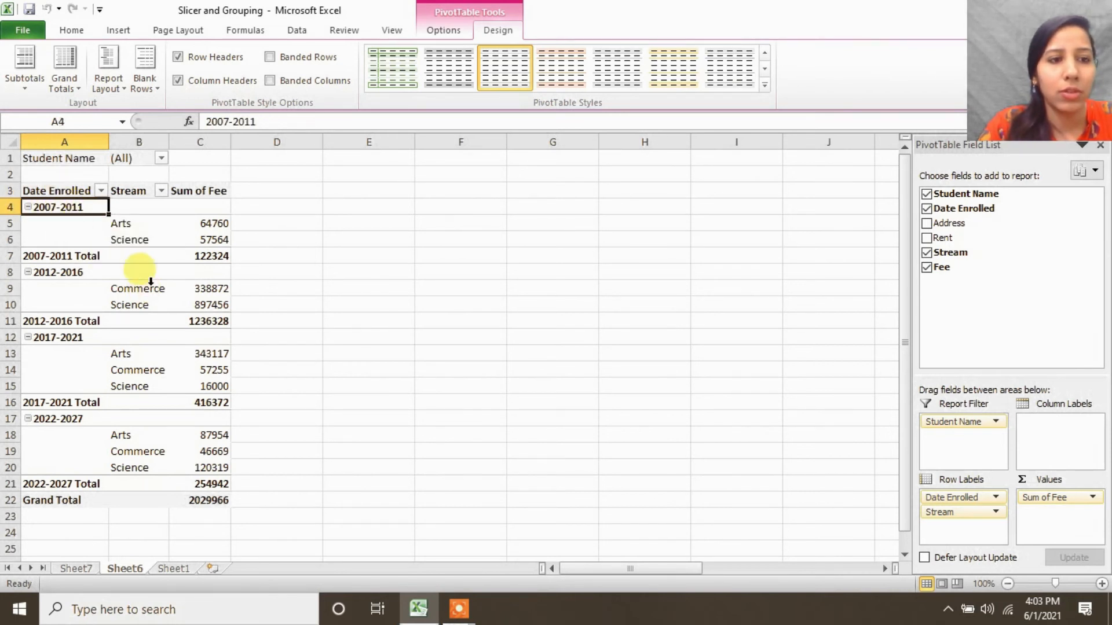
pyautogui.click(132, 190)
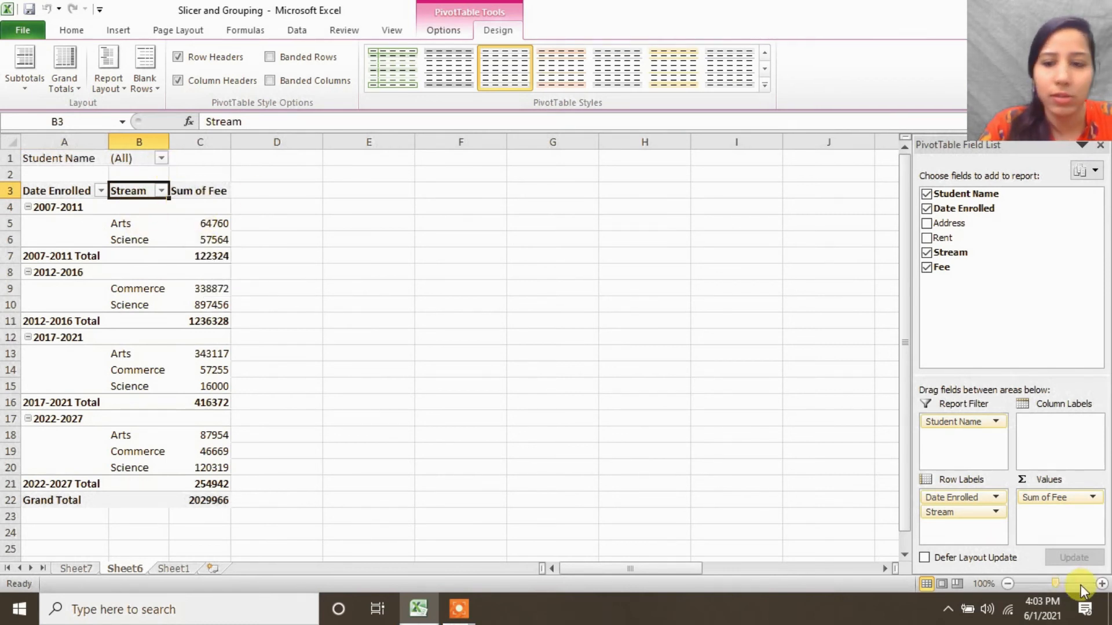
pyautogui.moveTo(980, 422); pyautogui.dragTo(955, 529)
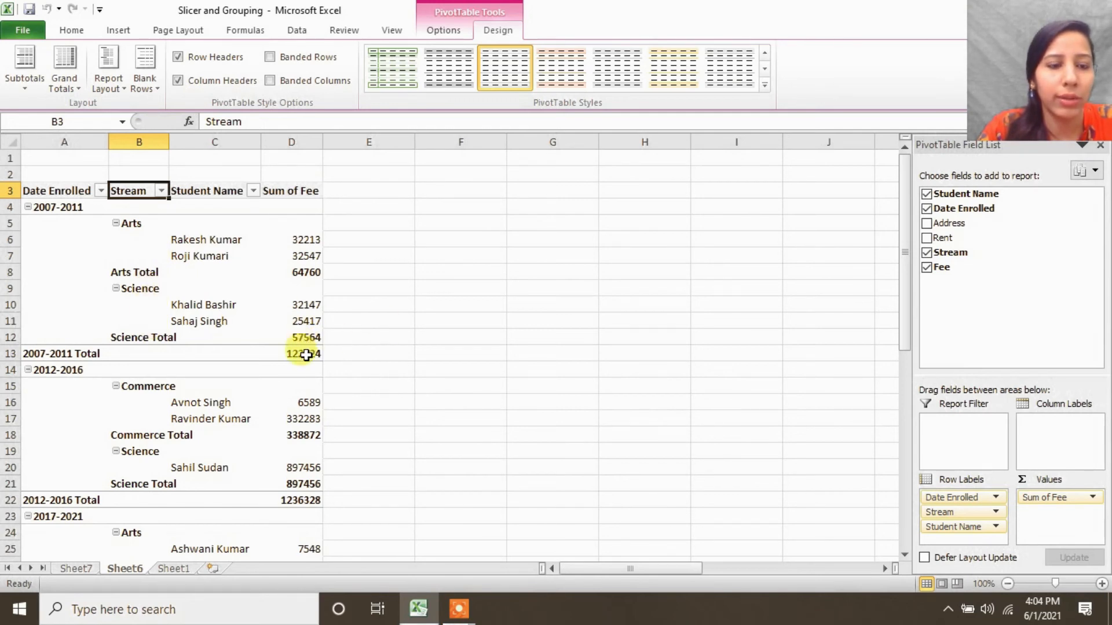
# - Examine the student fees and the stream subtotals within each enrolment-year group, down to the grand total
pyautogui.scroll(-10, 219, 405)
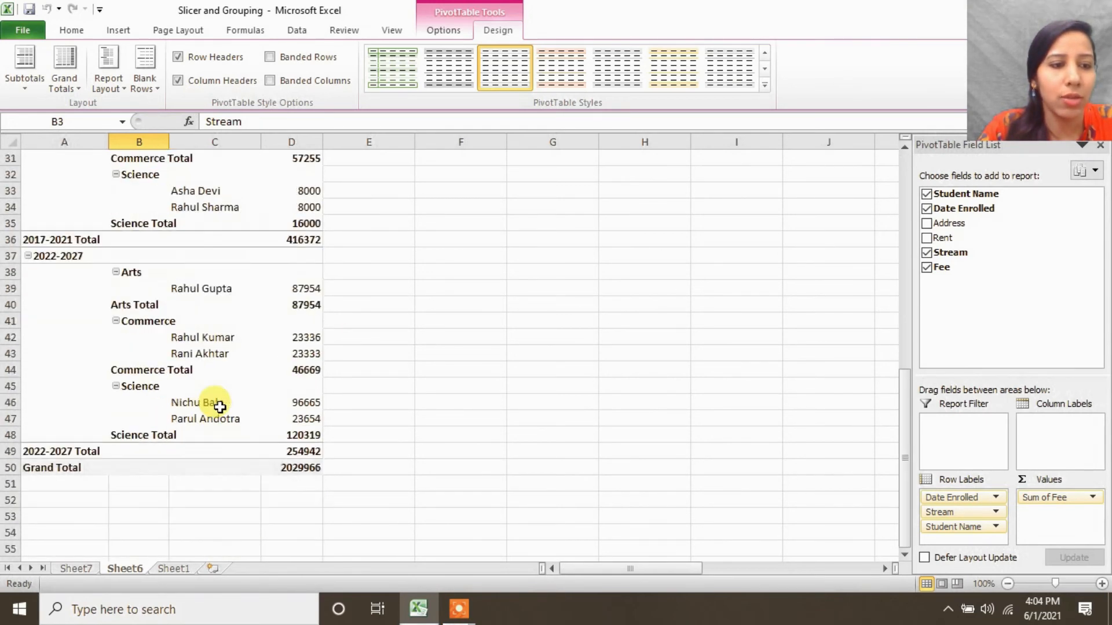
pyautogui.scroll(-1, 220, 407)
pyautogui.scroll(11, 220, 408)
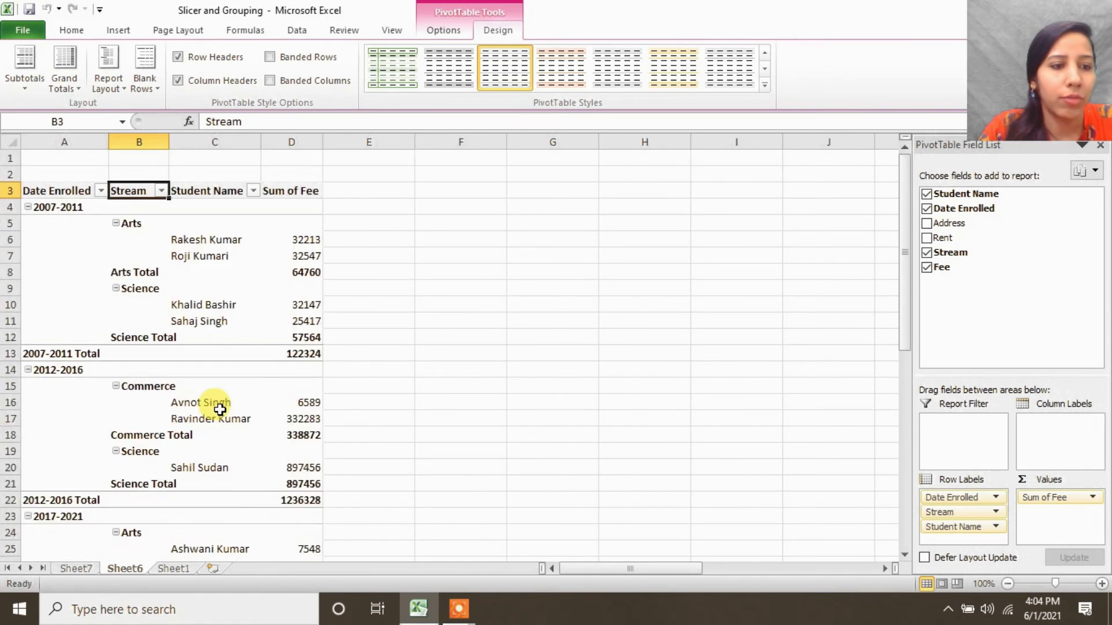
pyautogui.scroll(-4, 219, 409)
pyautogui.scroll(-6, 216, 417)
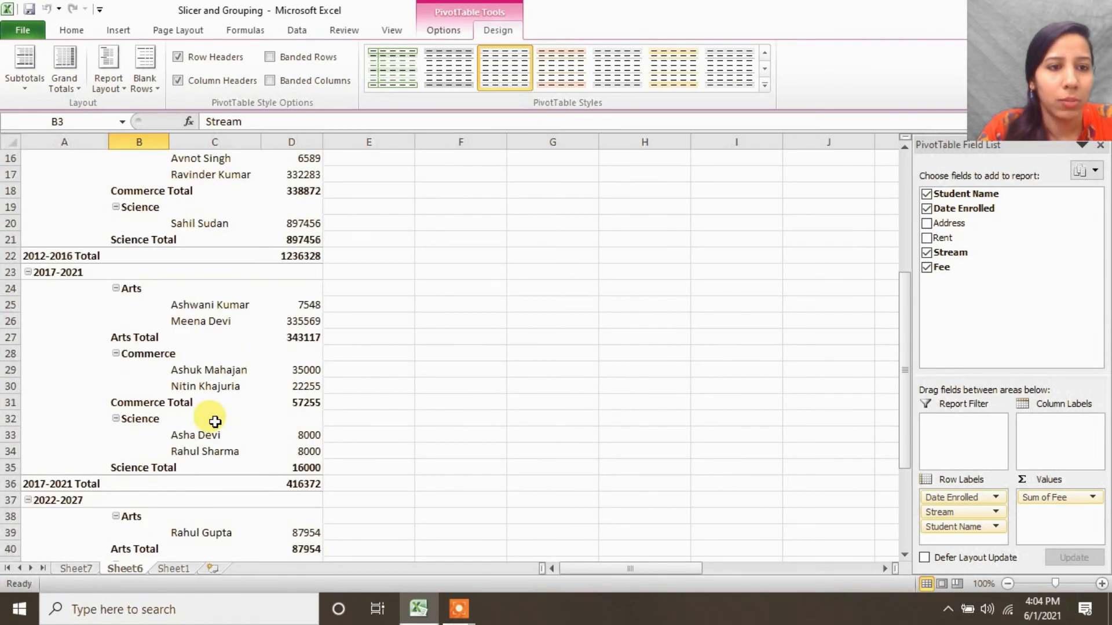
pyautogui.scroll(4, 214, 424)
pyautogui.scroll(6, 215, 422)
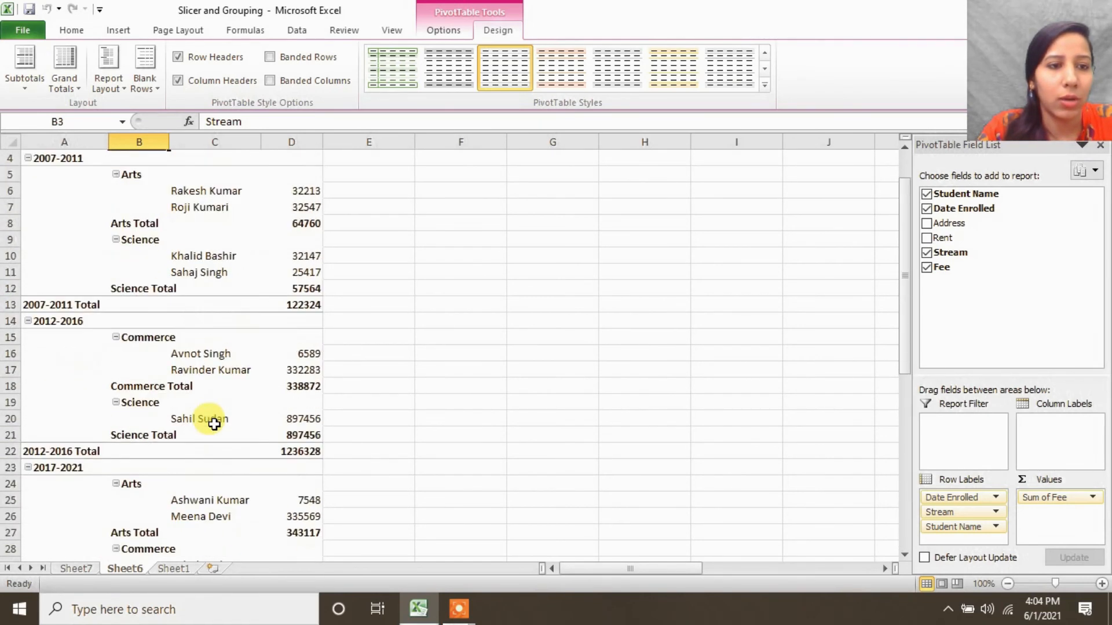
# - Hide the expand/collapse buttons in the PivotTable's row labels
pyautogui.click(36, 207)
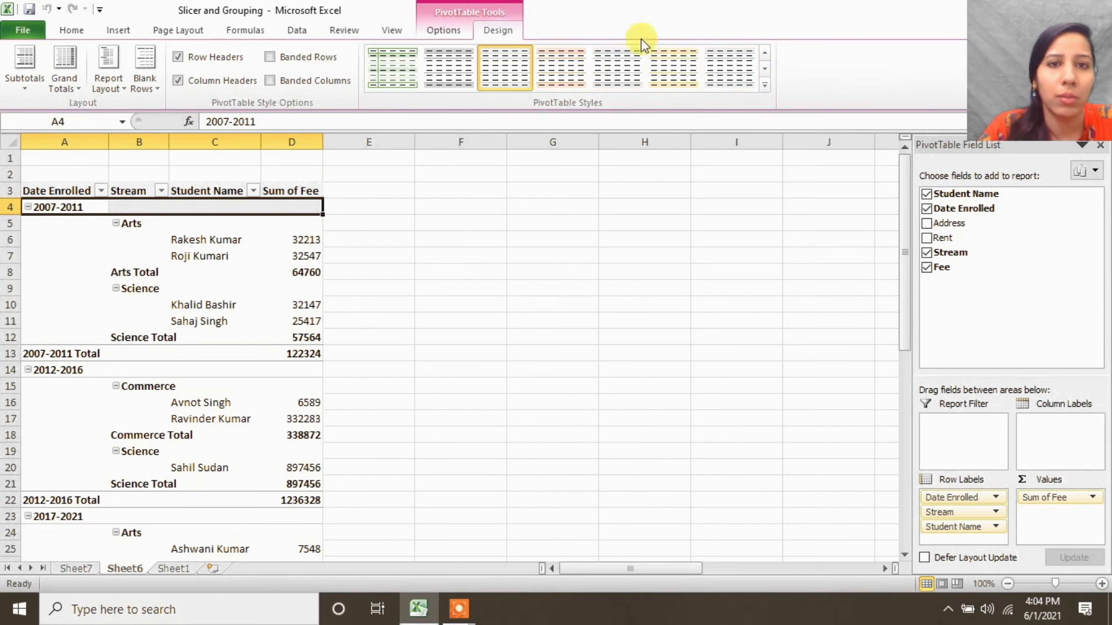
pyautogui.click(441, 29)
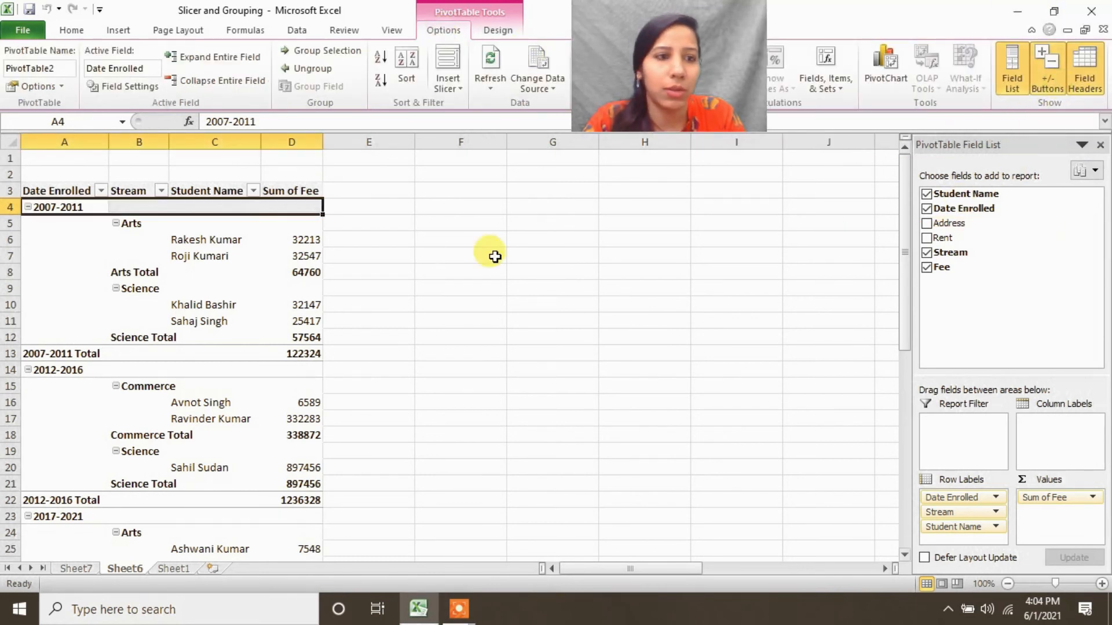
pyautogui.click(1047, 68)
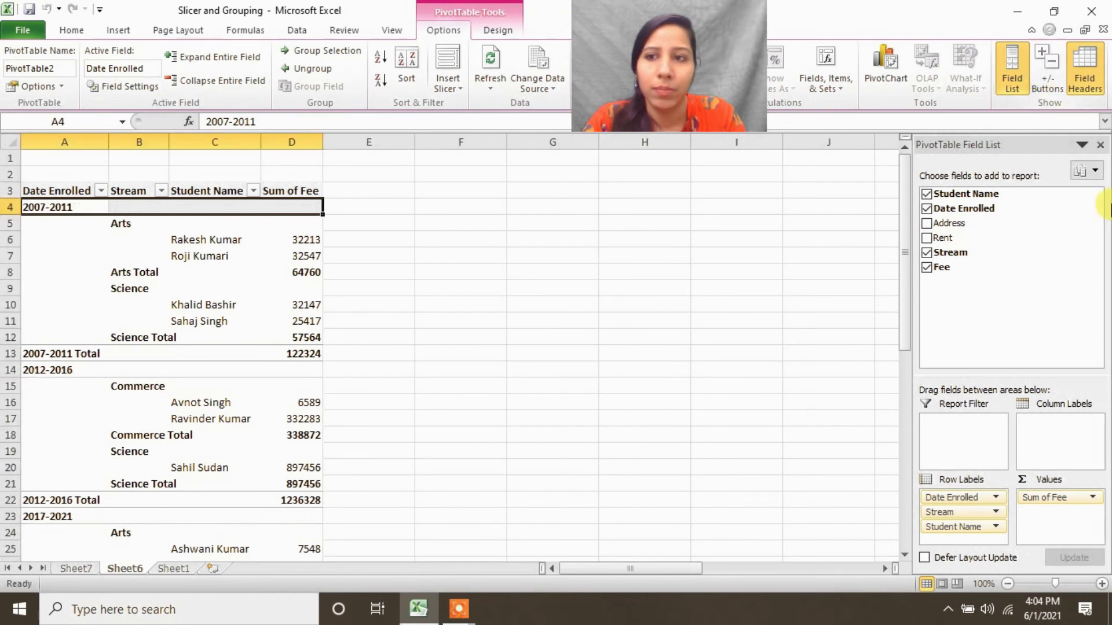
# - Show the expand/collapse buttons in the PivotTable's row labels again
pyautogui.click(489, 255)
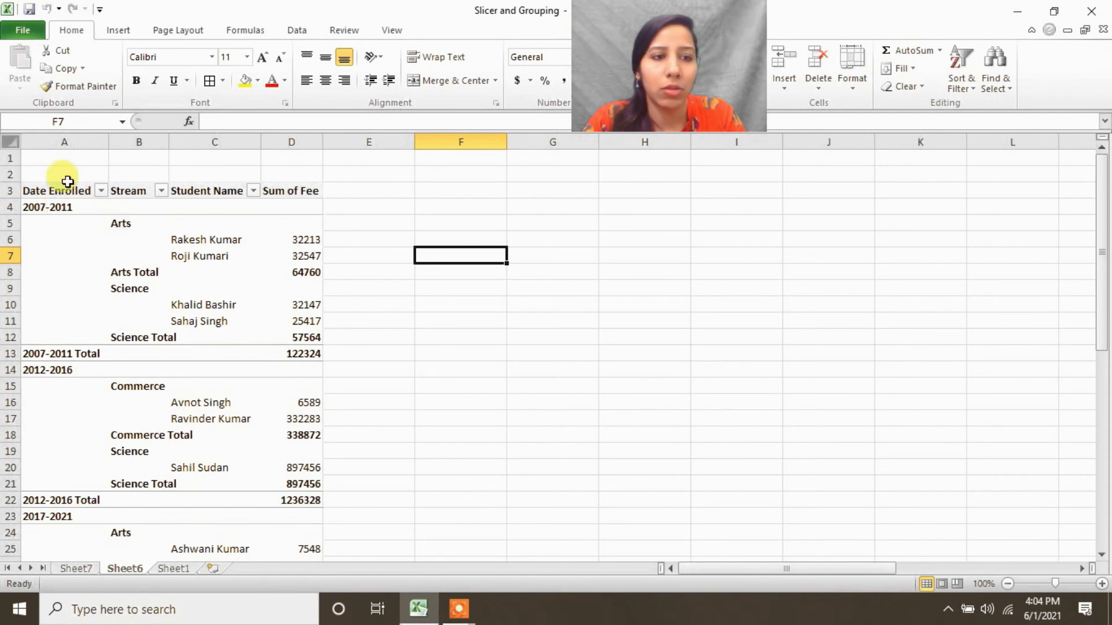
pyautogui.click(58, 210)
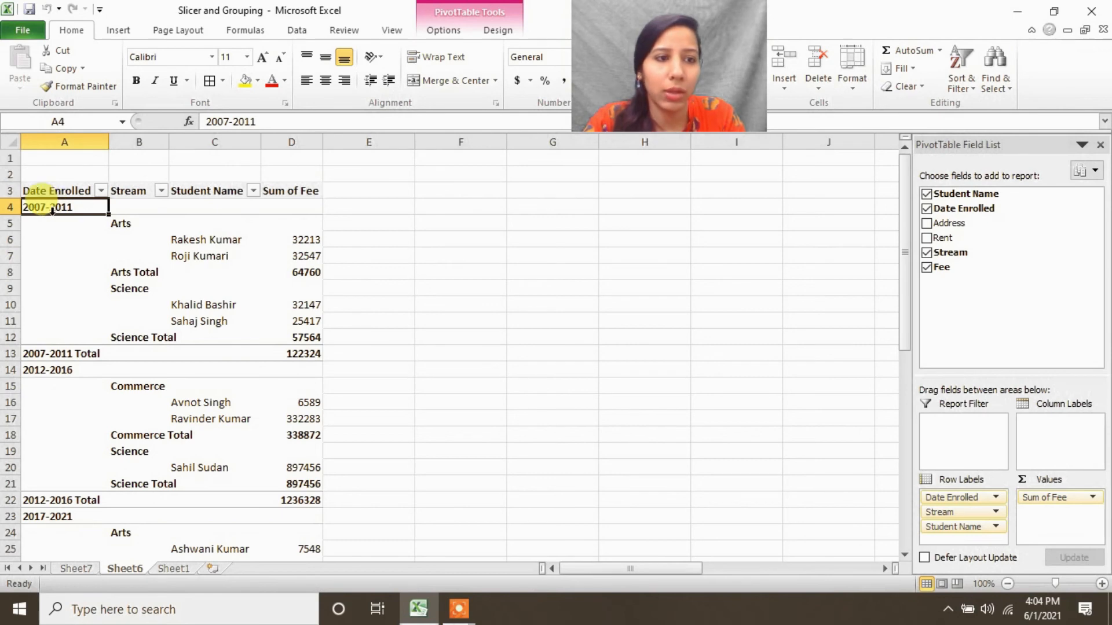
pyautogui.click(452, 30)
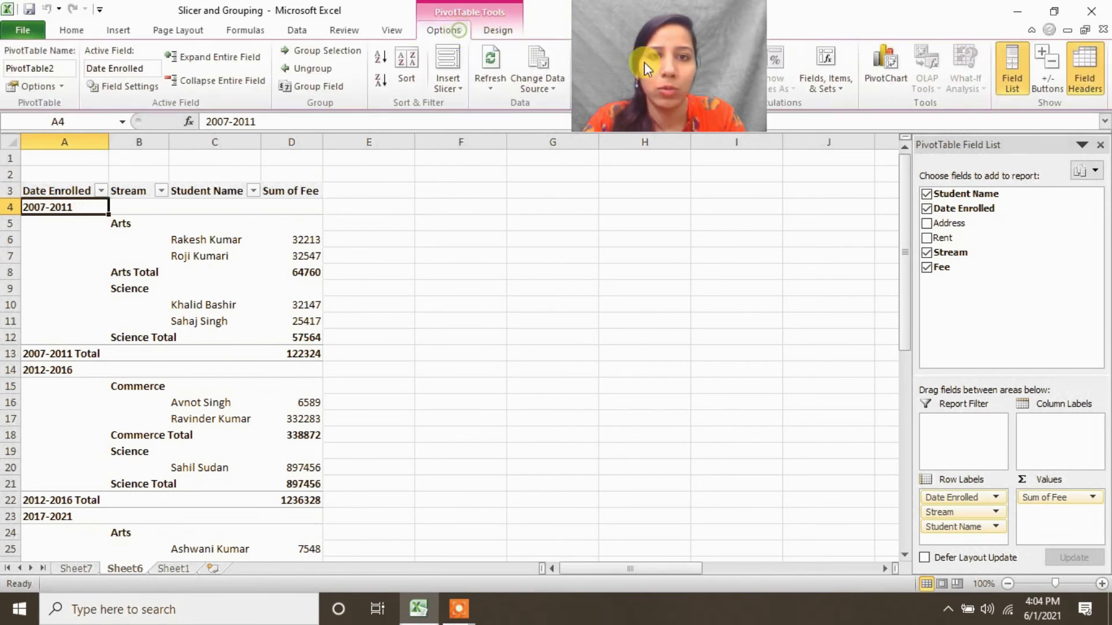
pyautogui.click(1047, 68)
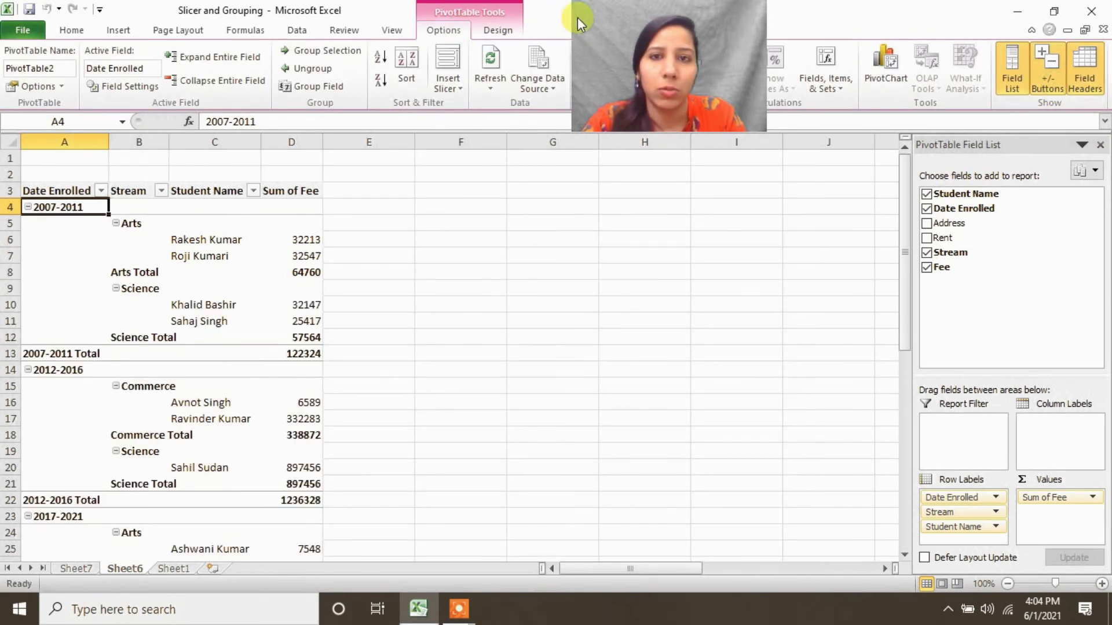
pyautogui.moveTo(578, 18); pyautogui.dragTo(995, 22)
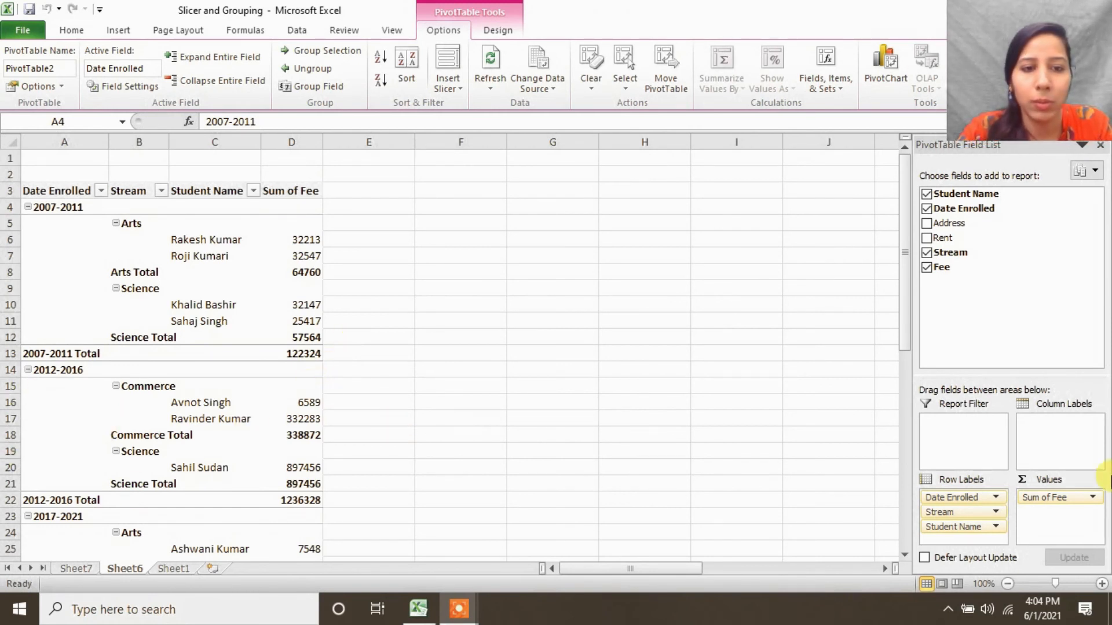
pyautogui.click(1011, 482)
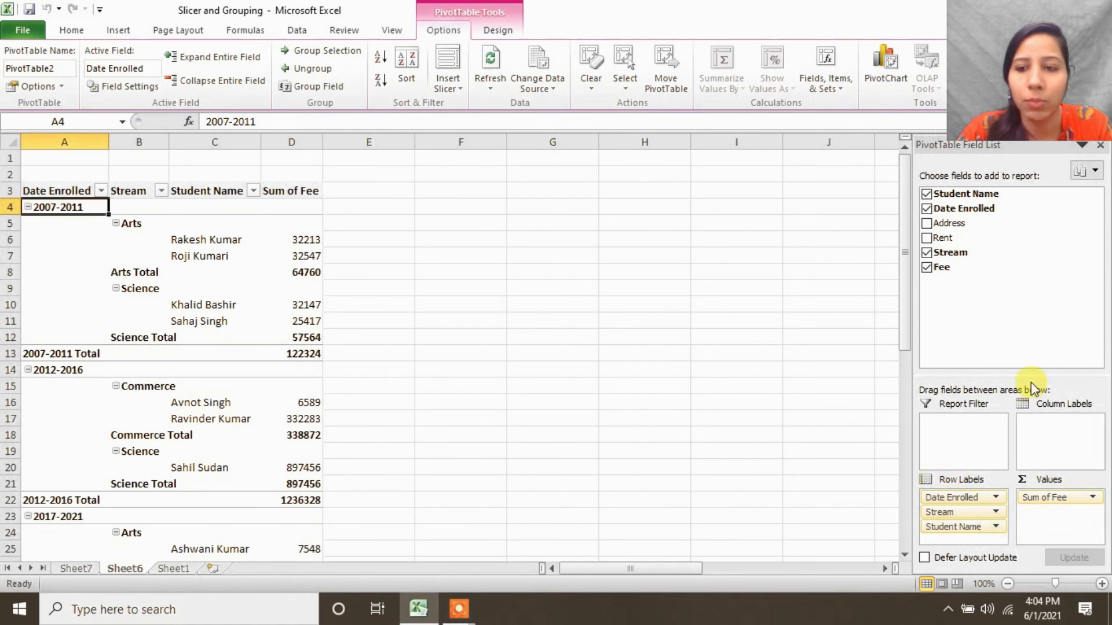
# - Rearrange the PivotTable with Stream as row labels, Date Enrolled as column labels and Student Name as the report filter
pyautogui.moveTo(961, 526); pyautogui.dragTo(945, 451)
pyautogui.moveTo(963, 513); pyautogui.dragTo(962, 452)
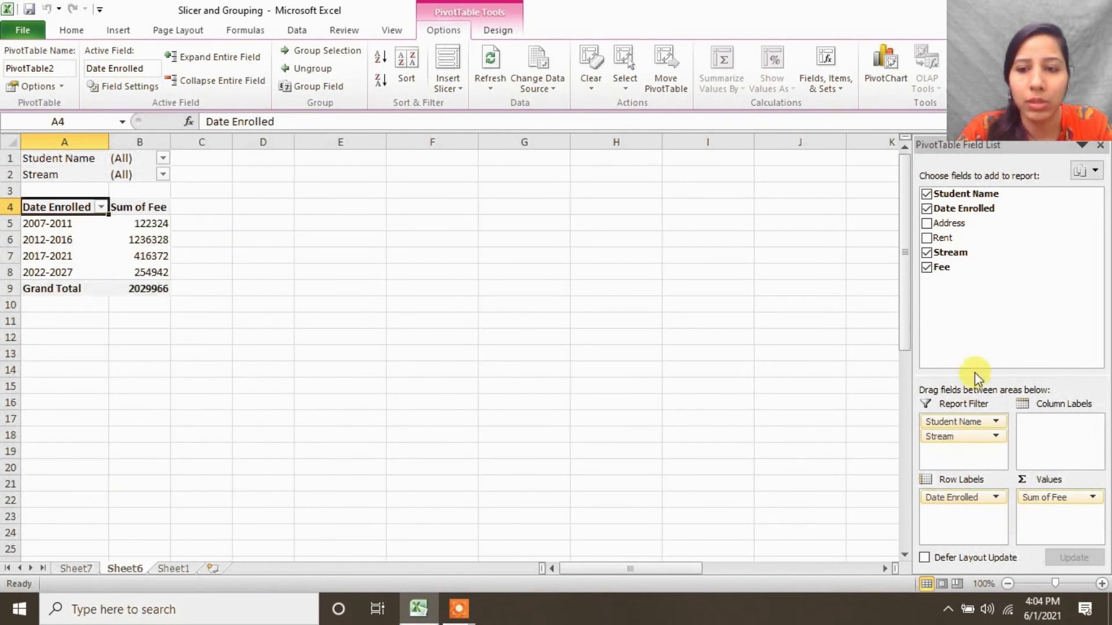
pyautogui.moveTo(955, 261); pyautogui.dragTo(1051, 454)
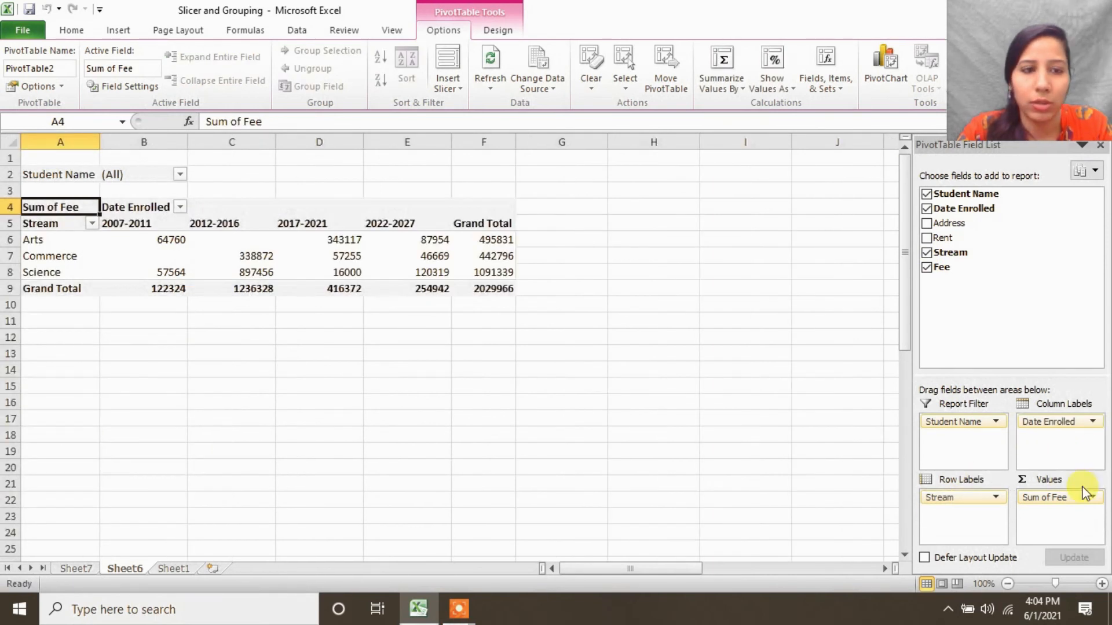
# - Try to group the Stream row labels starting from the Arts item
pyautogui.click(35, 240)
pyautogui.rightClick(35, 240)
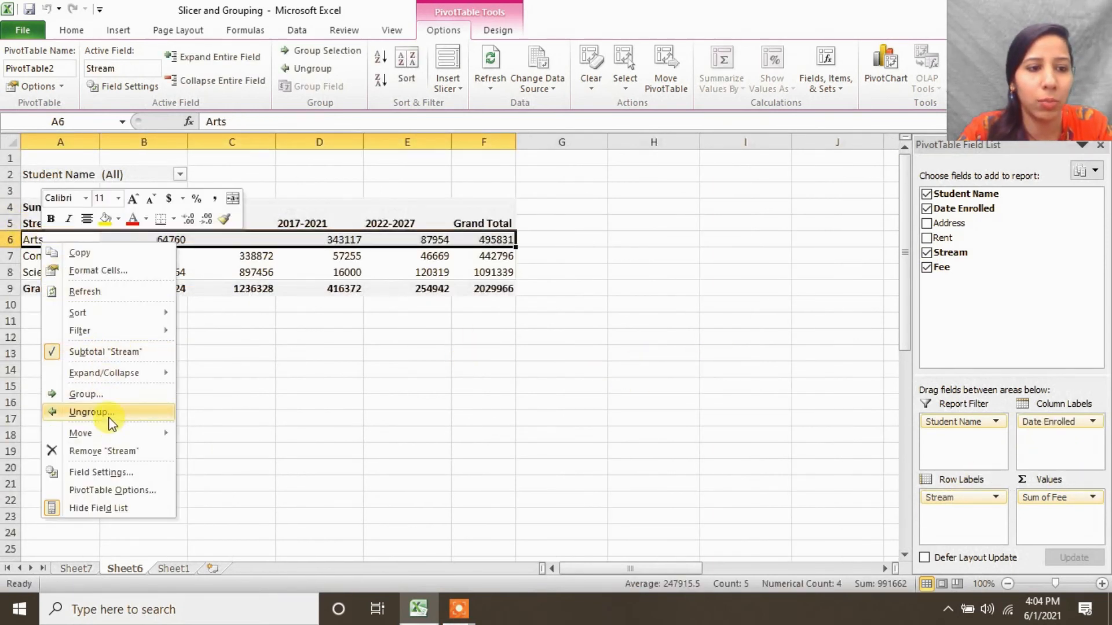
pyautogui.click(101, 396)
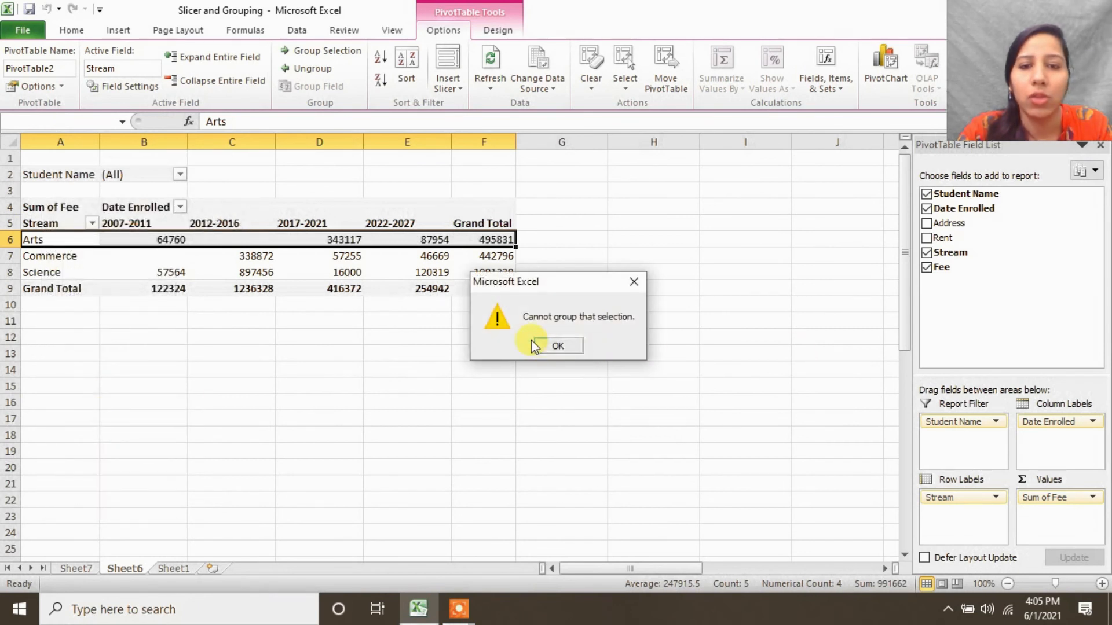
pyautogui.click(547, 346)
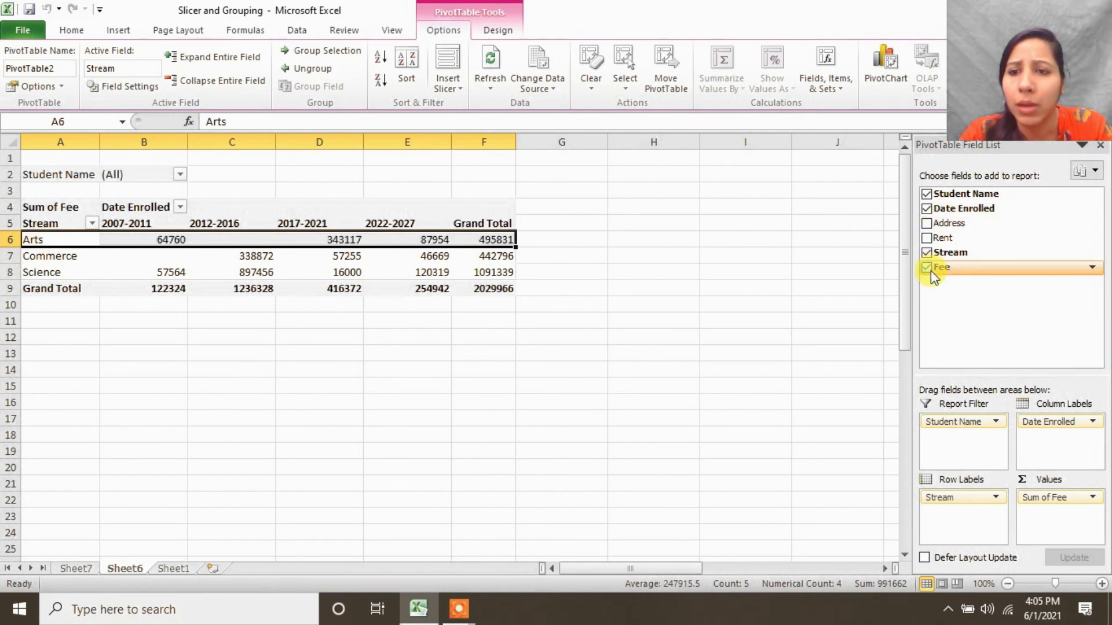
# - Place Student Name below Stream in the row labels and try to group the first student under Commerce
pyautogui.click(930, 194)
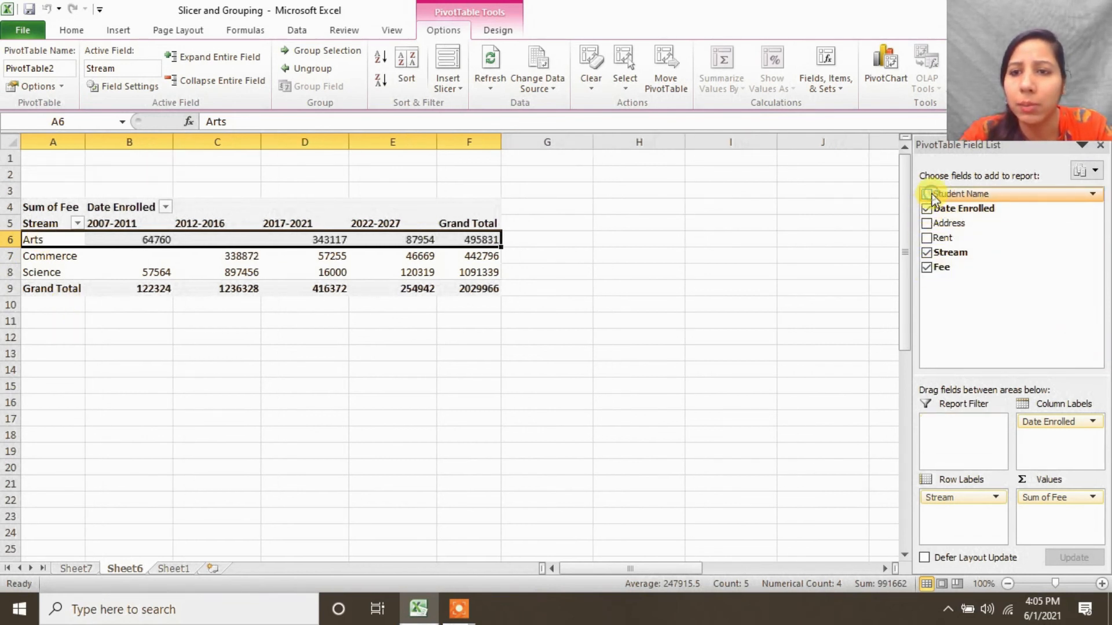
pyautogui.click(930, 194)
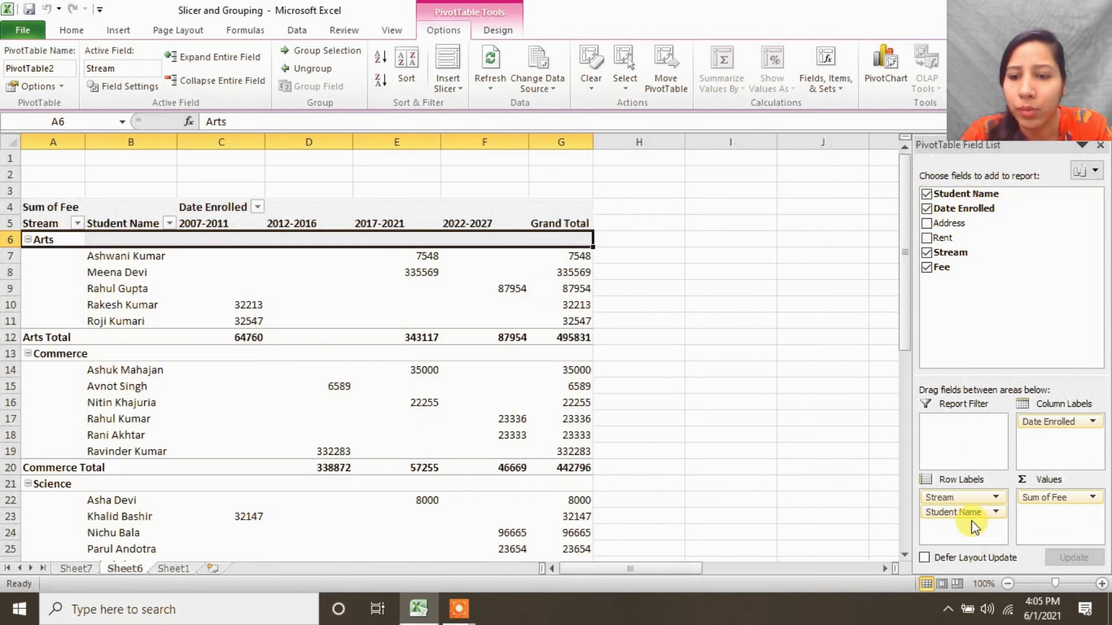
pyautogui.click(69, 338)
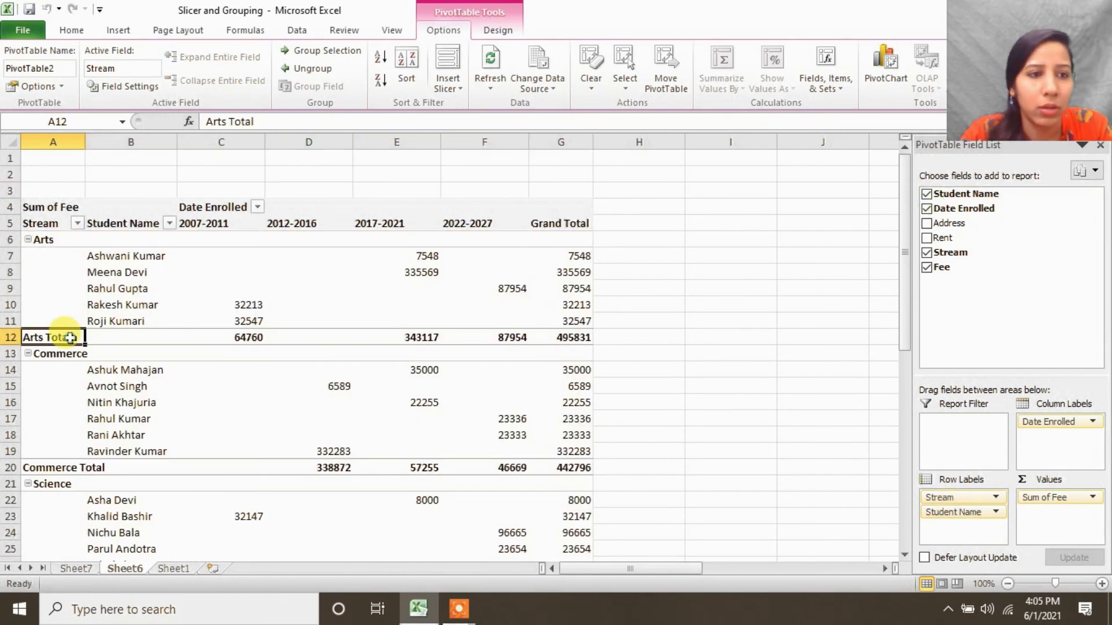
pyautogui.click(74, 354)
pyautogui.click(130, 371)
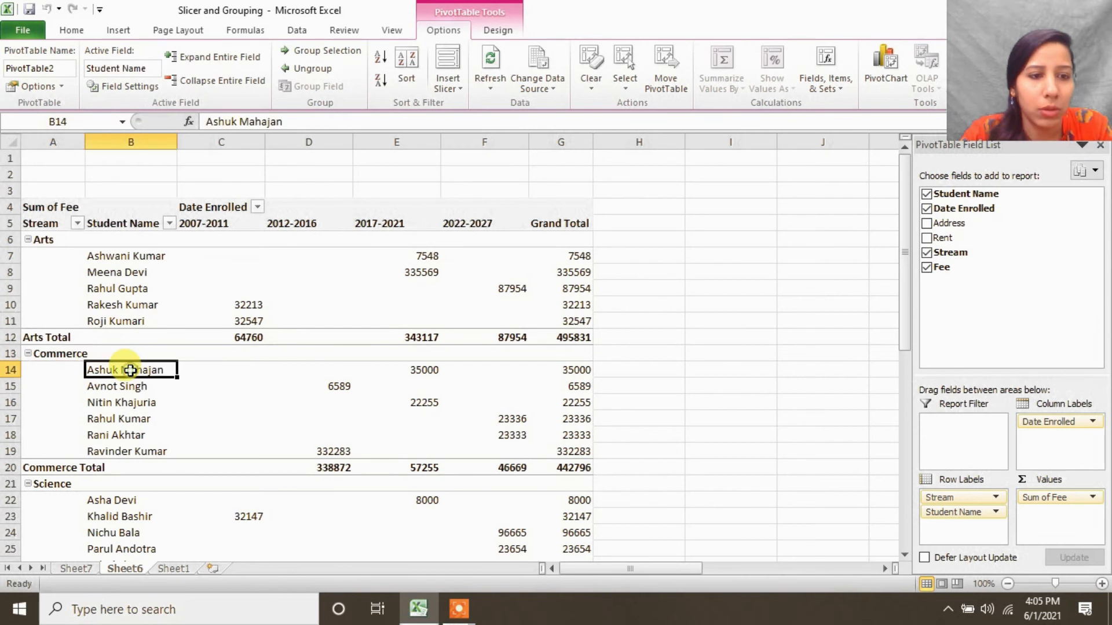
pyautogui.rightClick(130, 370)
pyautogui.click(206, 249)
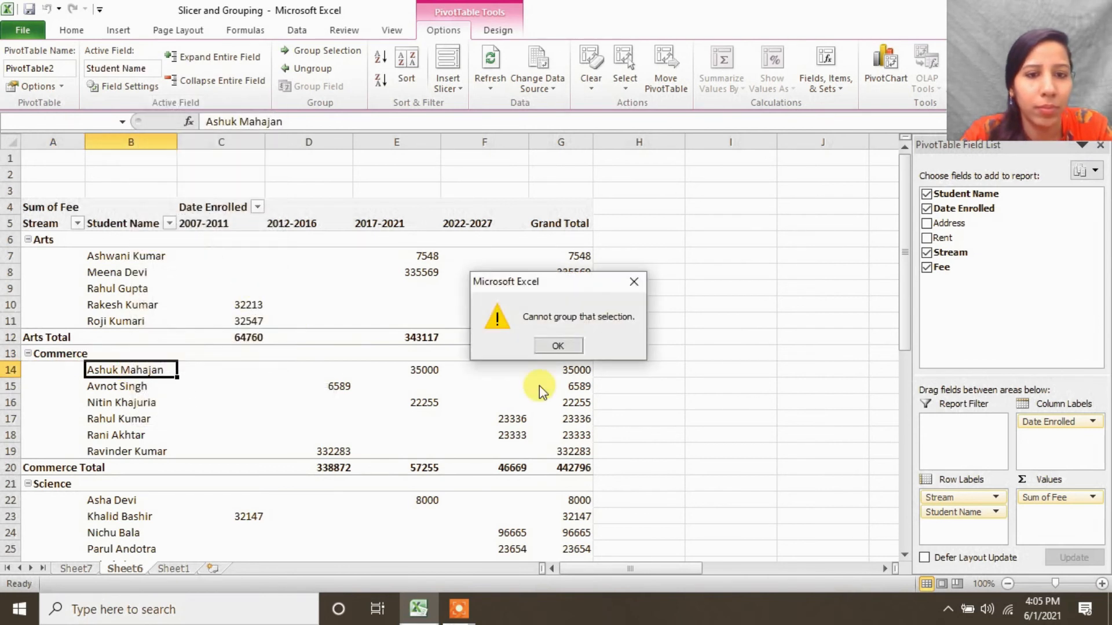
pyautogui.click(558, 347)
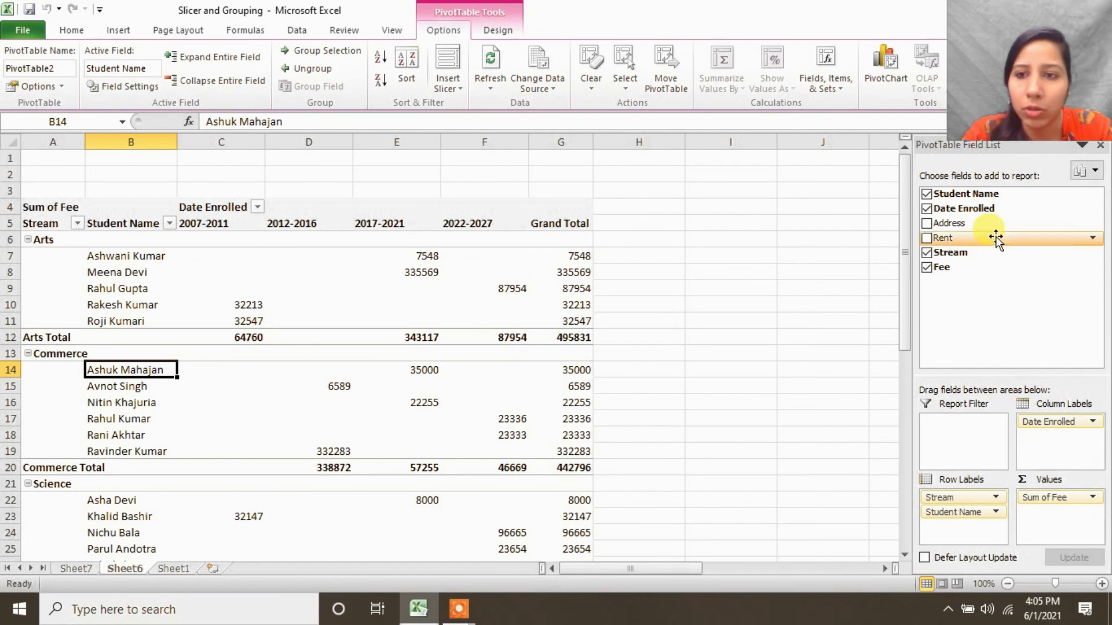
# - Move Date Enrolled back to the row labels and place Student Name and Stream in the report filter
pyautogui.moveTo(978, 209); pyautogui.dragTo(955, 423)
pyautogui.moveTo(968, 497); pyautogui.dragTo(970, 447)
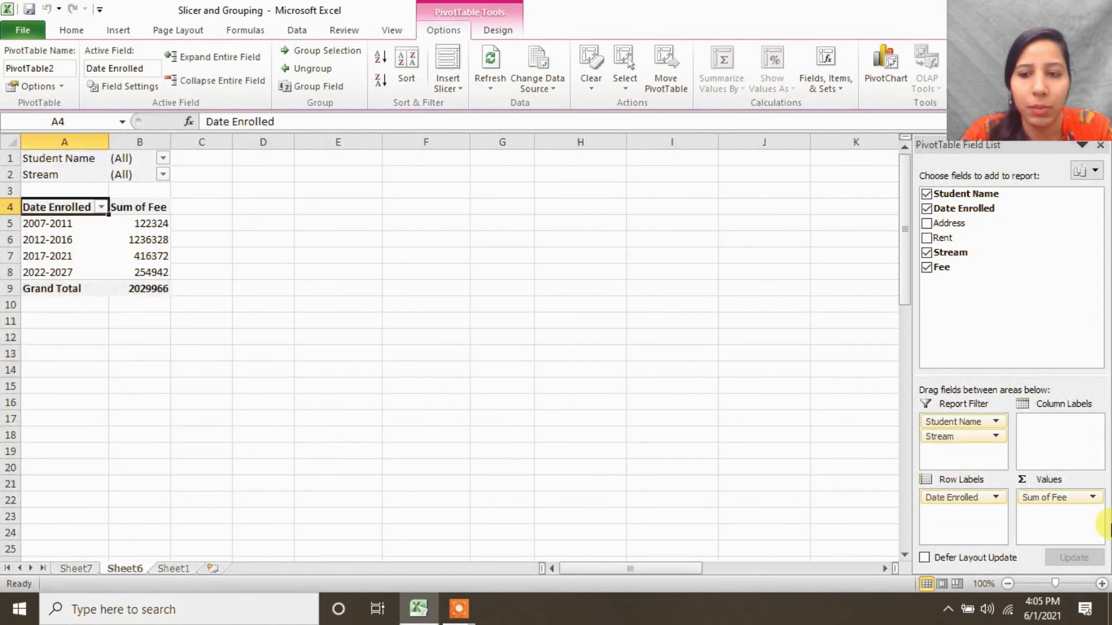
# - Switch to Sheet1 and examine the Date Enrolled column of the Student Inventory table
pyautogui.click(55, 243)
pyautogui.rightClick(54, 243)
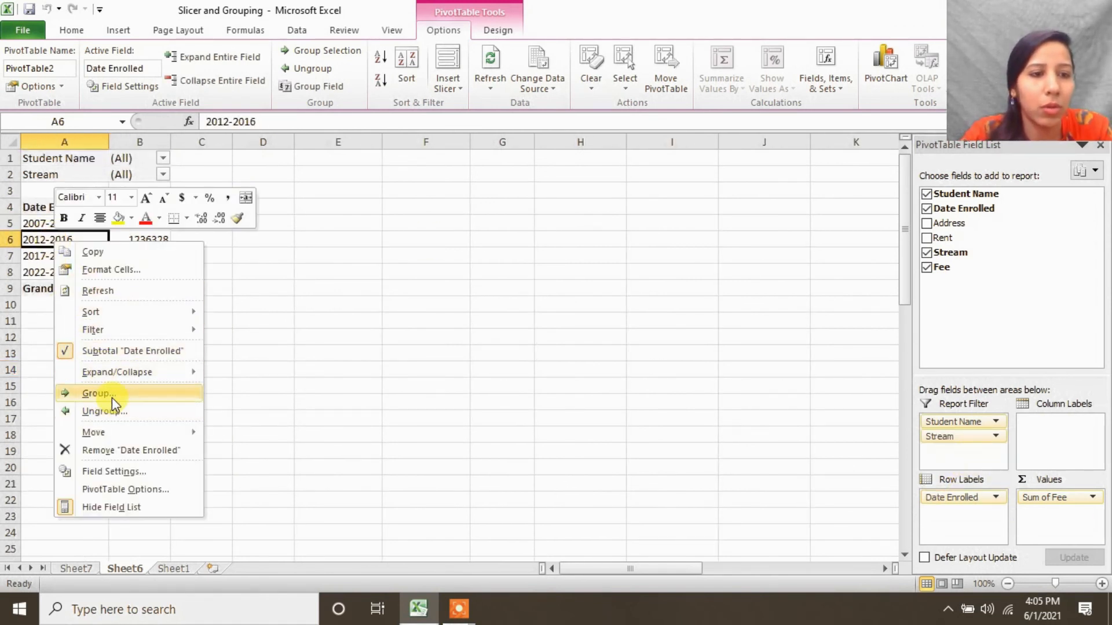
pyautogui.click(169, 567)
pyautogui.click(169, 566)
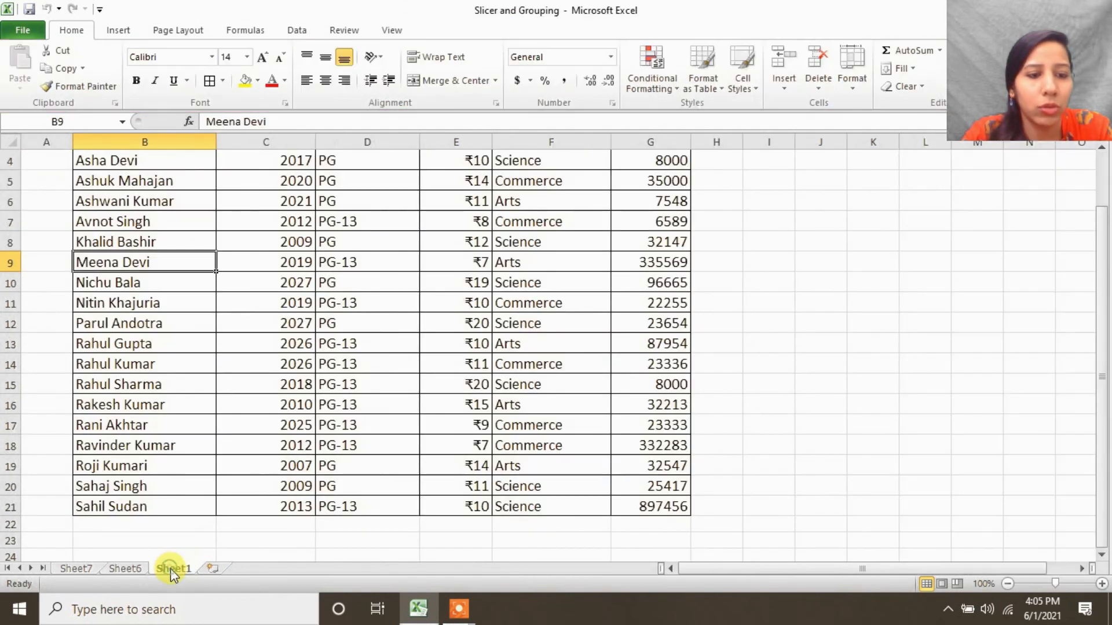
pyautogui.scroll(1, 244, 394)
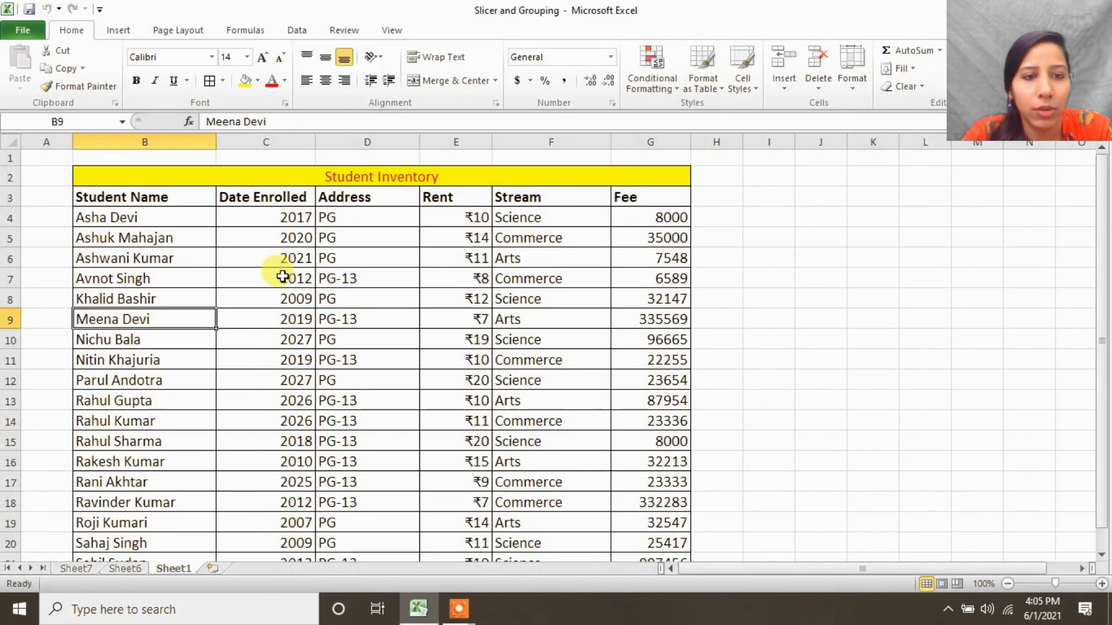
# - Look through the Student Inventory table down to its last row and return to the grouped PivotTable on Sheet6
pyautogui.scroll(-3, 280, 278)
pyautogui.scroll(3, 283, 282)
pyautogui.scroll(-5, 284, 289)
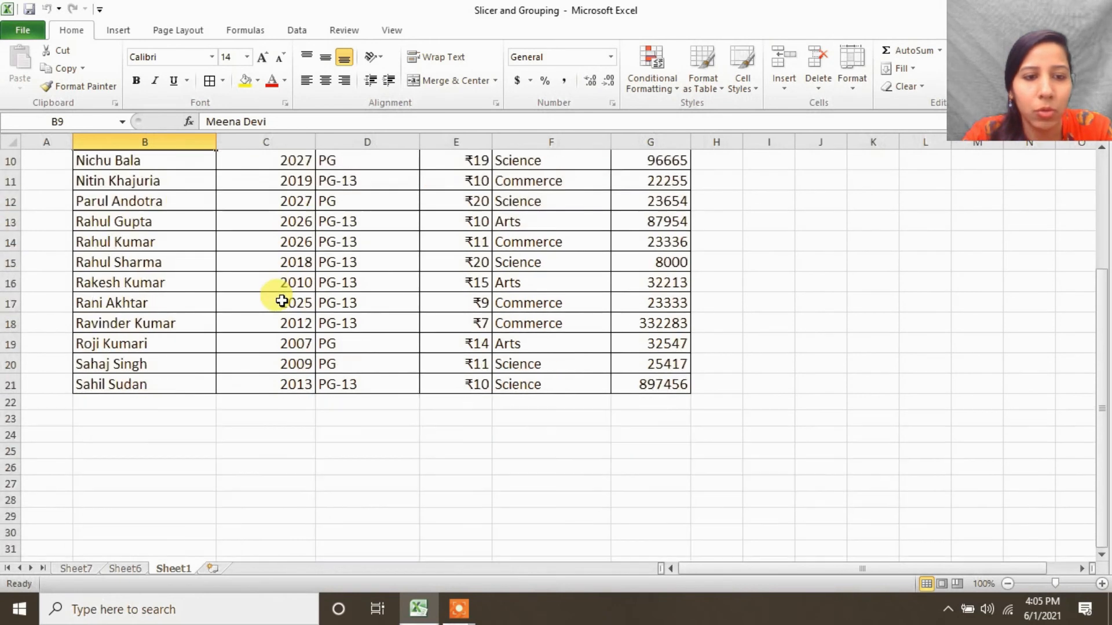
pyautogui.scroll(5, 281, 313)
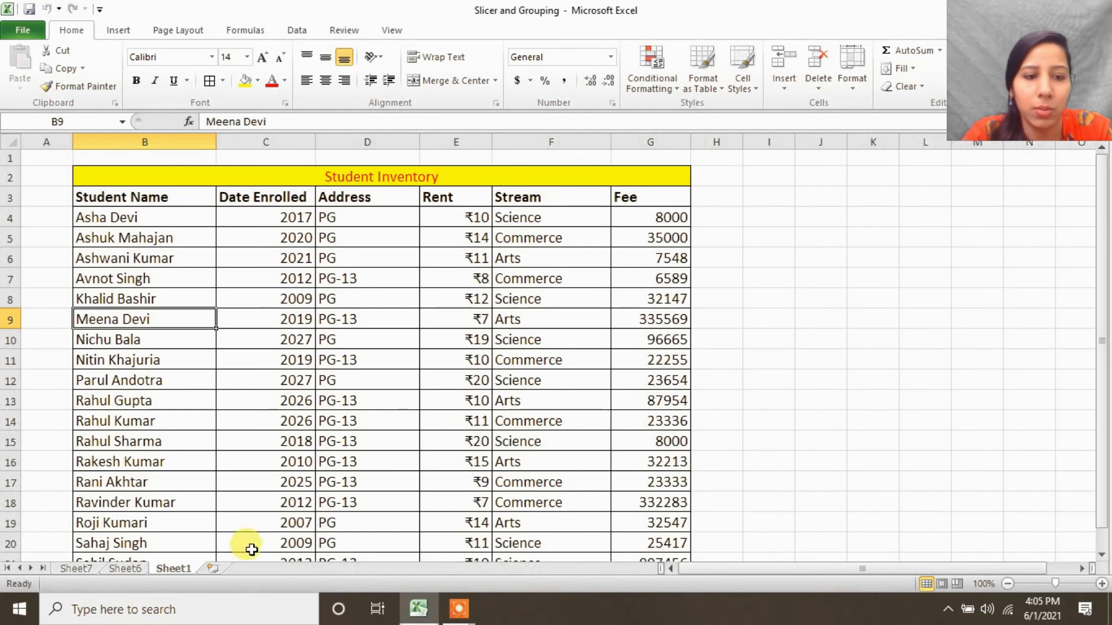
pyautogui.click(139, 569)
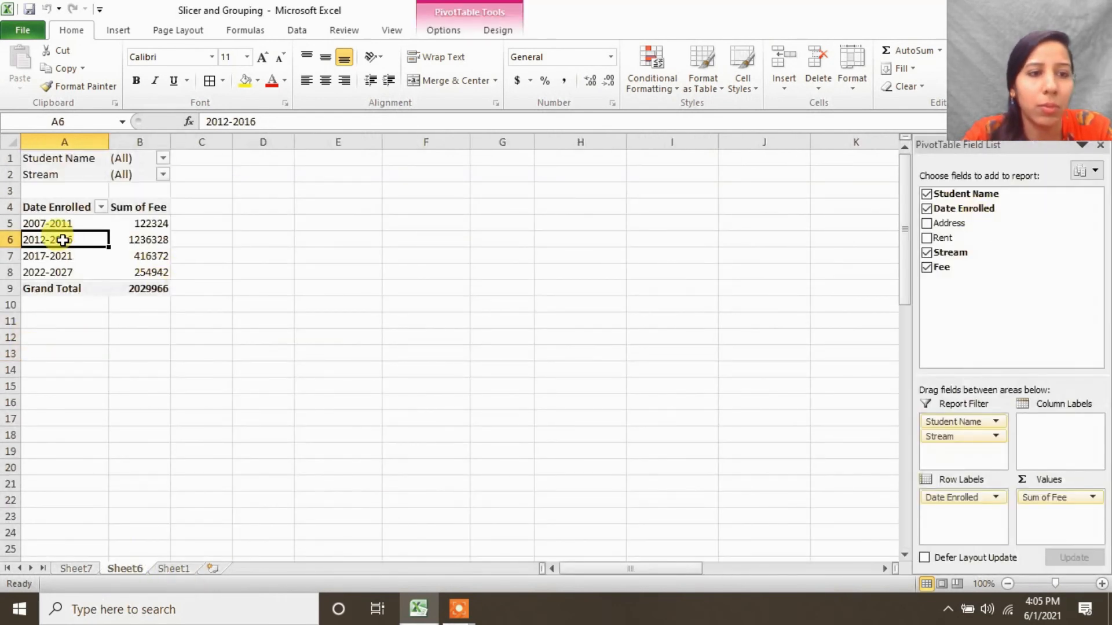
pyautogui.click(290, 384)
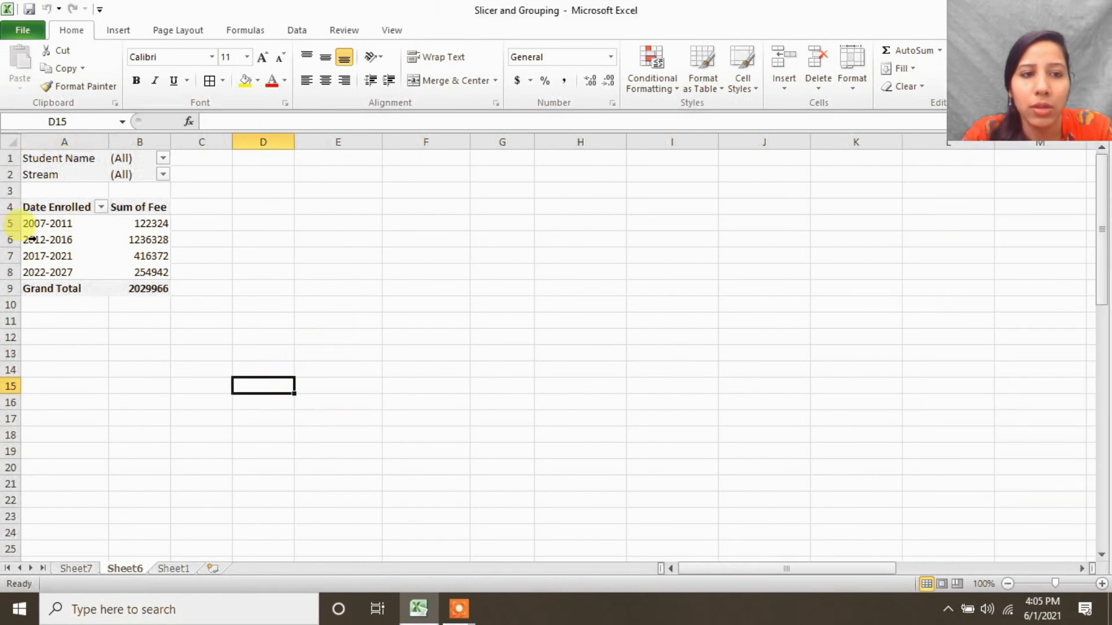
pyautogui.click(74, 242)
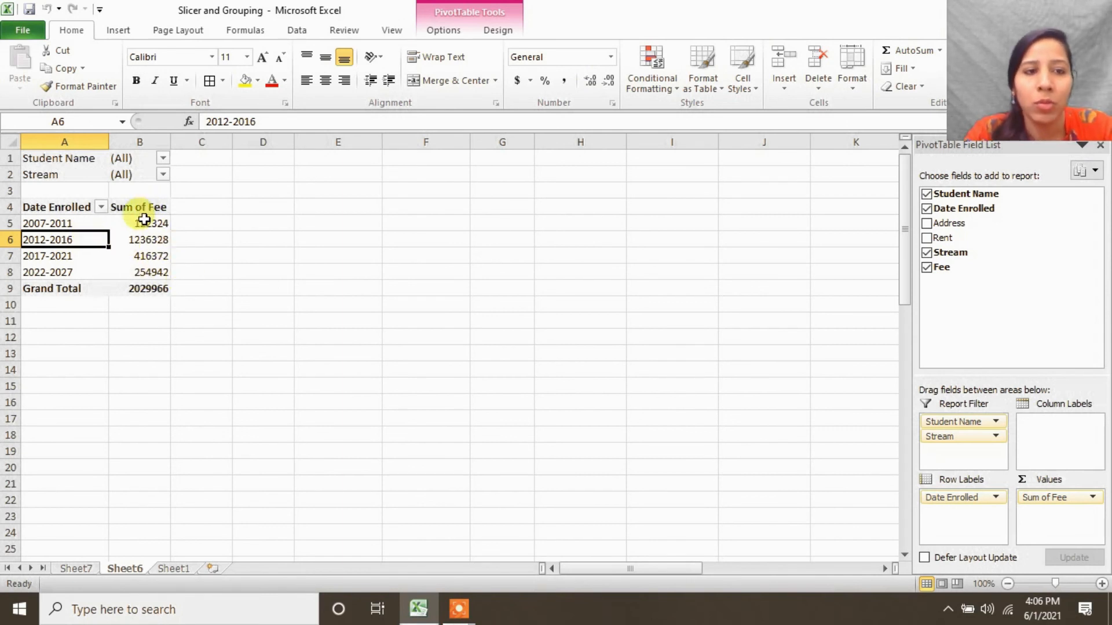
# - Insert a slicer for the Stream field into the Date Enrolled PivotTable
pyautogui.click(144, 241)
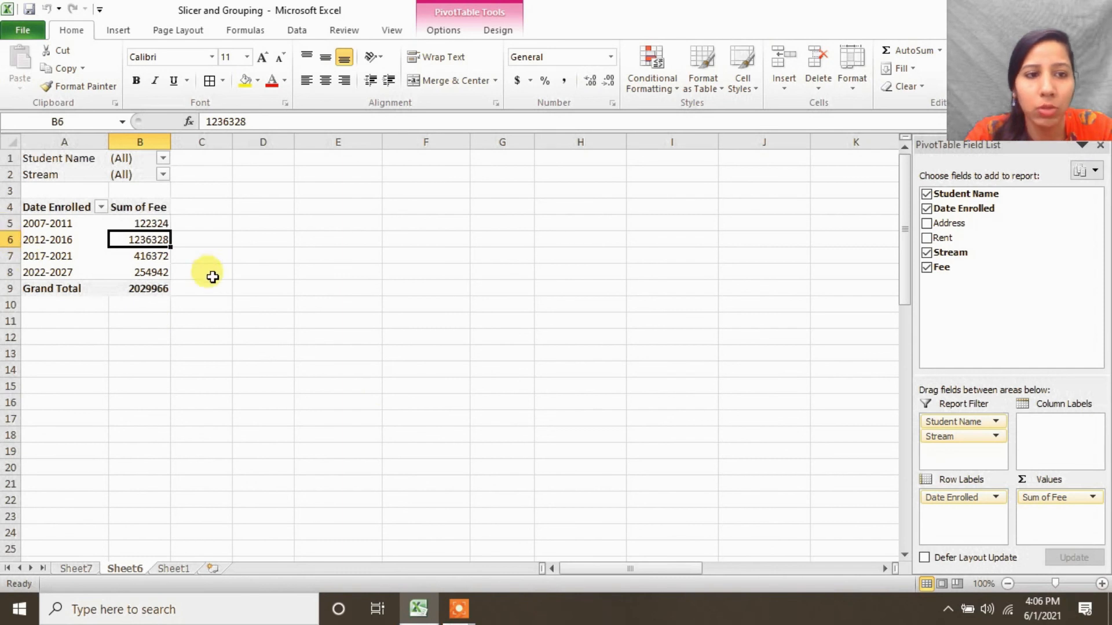
pyautogui.click(443, 32)
pyautogui.click(448, 86)
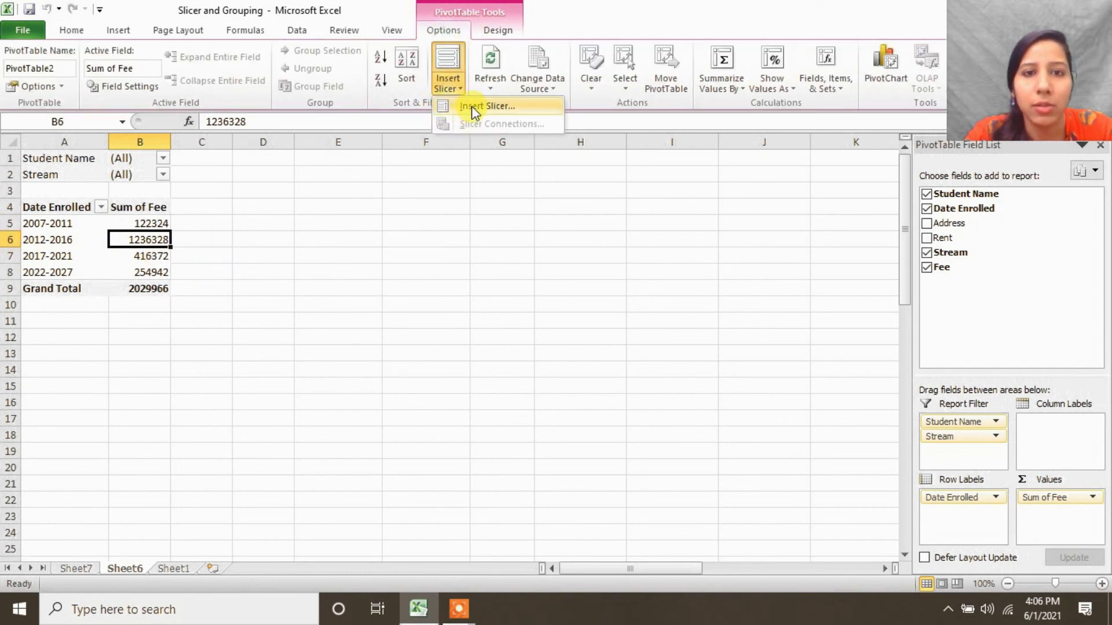
pyautogui.click(471, 106)
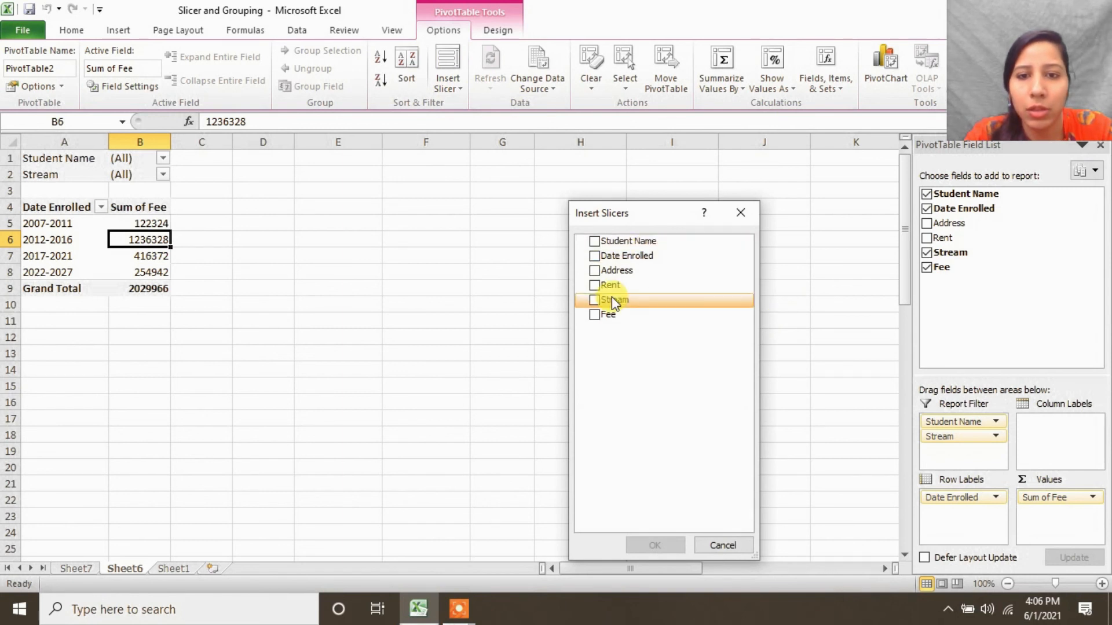
pyautogui.click(596, 301)
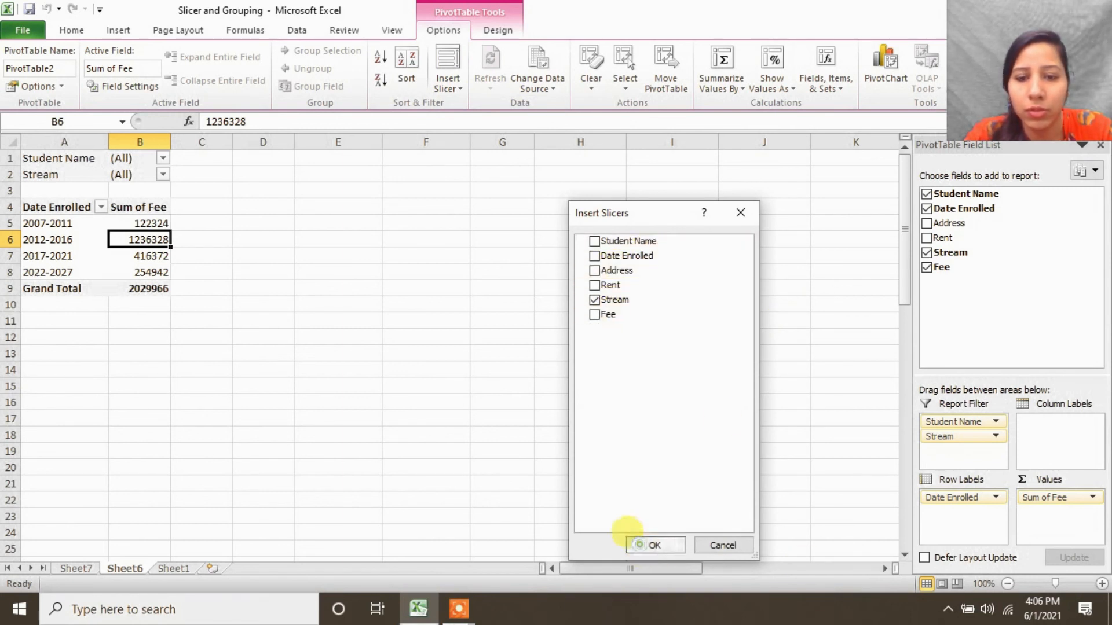
pyautogui.click(639, 544)
# - Filter the PivotTable by Commerce, Science and Arts in turn with the Stream slicer, and clear its filter
pyautogui.click(463, 304)
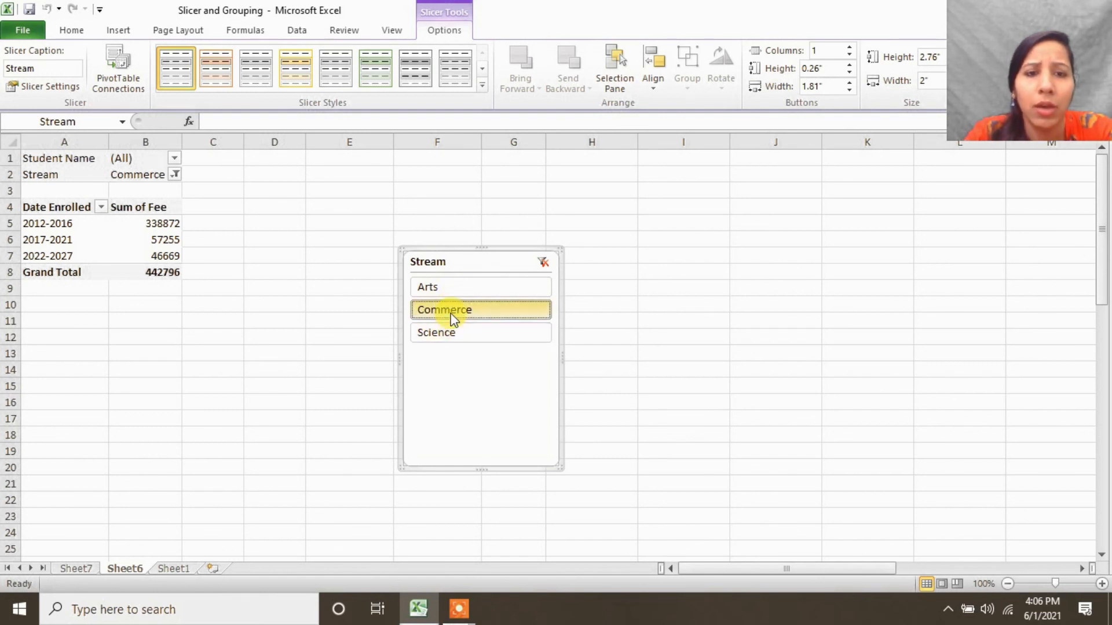
pyautogui.click(452, 342)
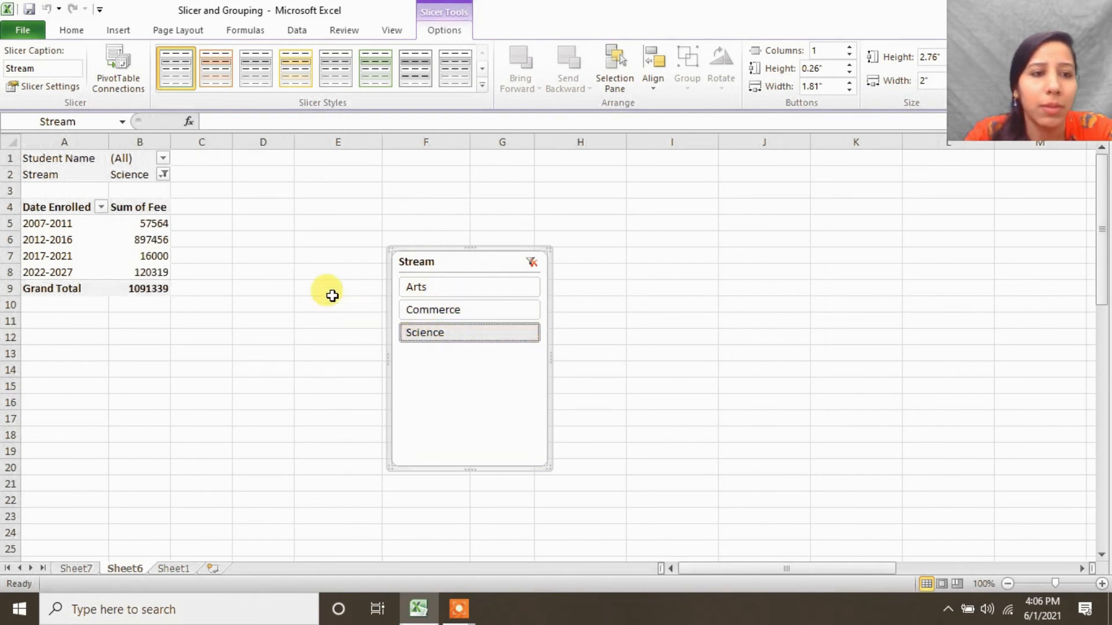
pyautogui.click(409, 286)
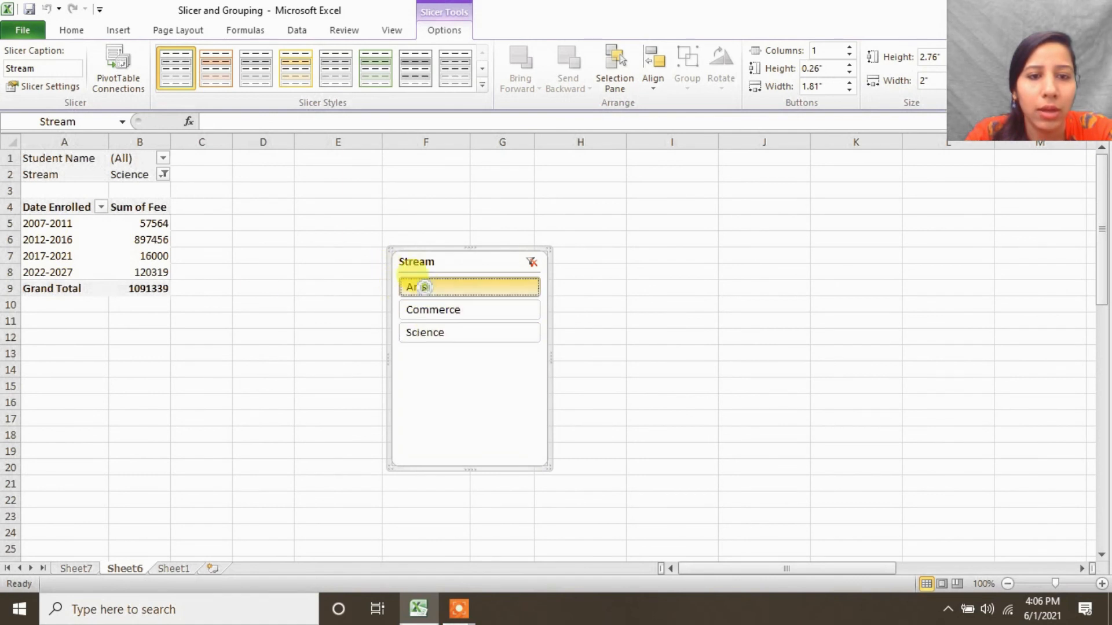
pyautogui.click(532, 263)
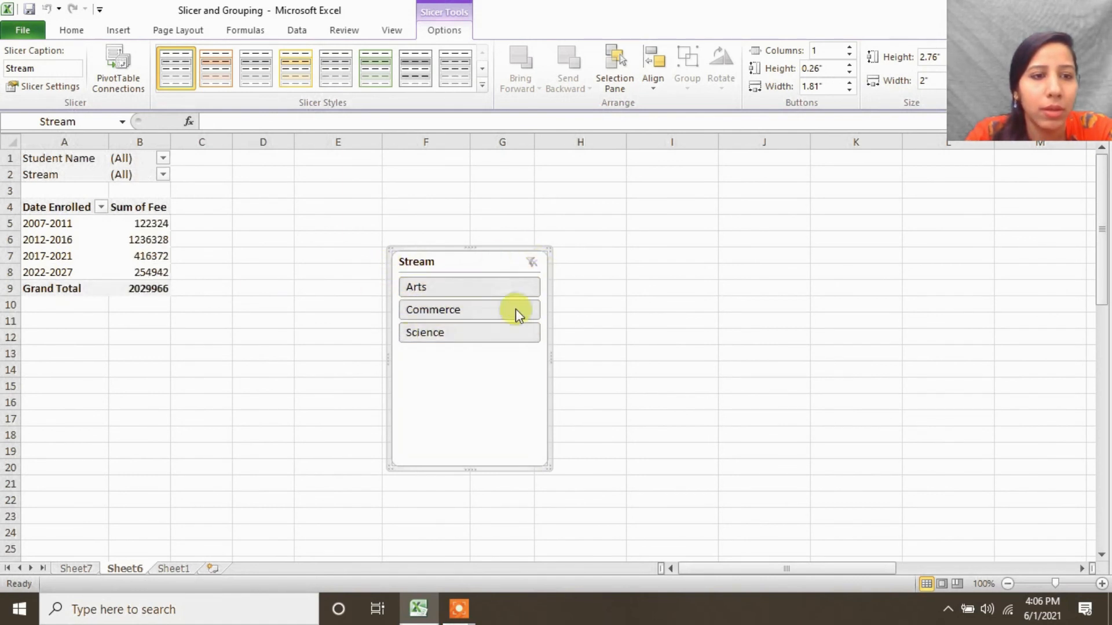
# - Compare the grouped fees for Arts and Science with the Stream slicer, ending with the Arts filter
pyautogui.click(478, 290)
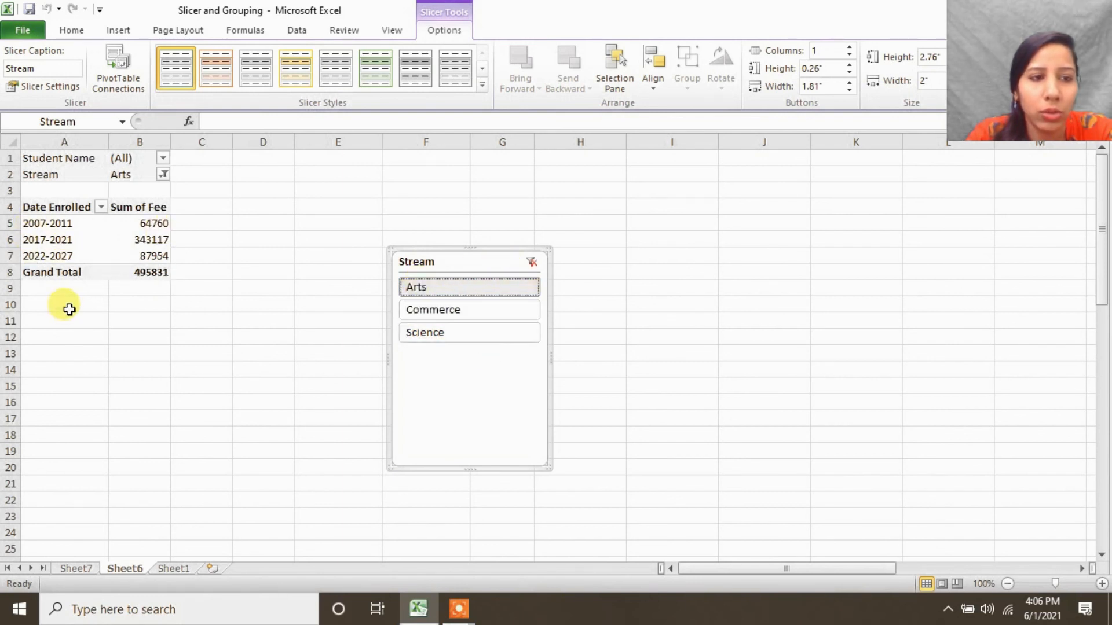
pyautogui.click(456, 333)
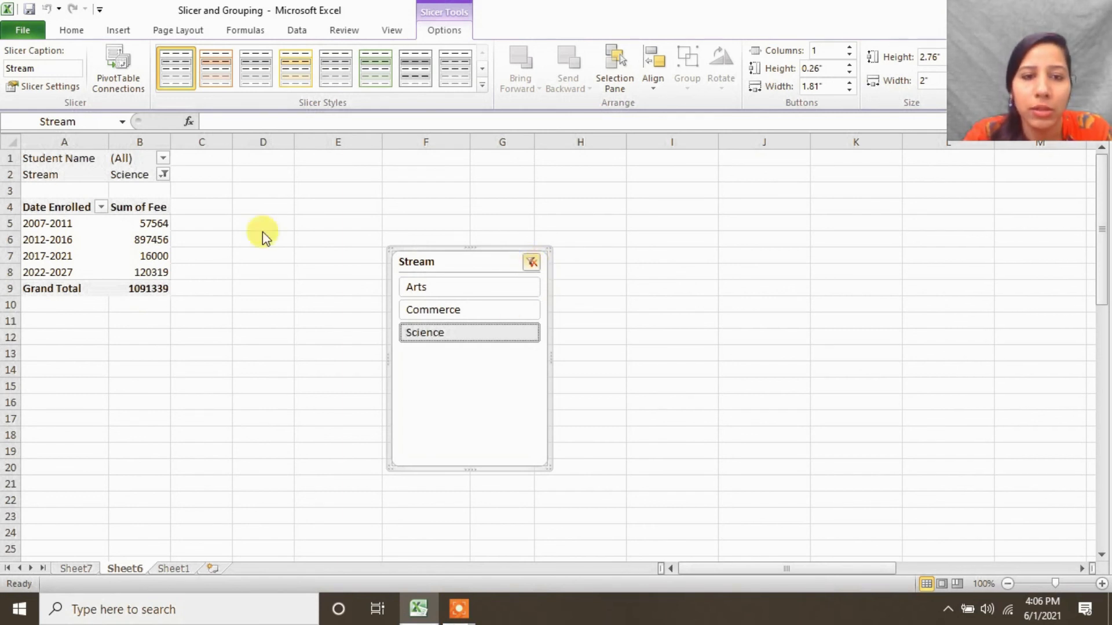
pyautogui.click(49, 239)
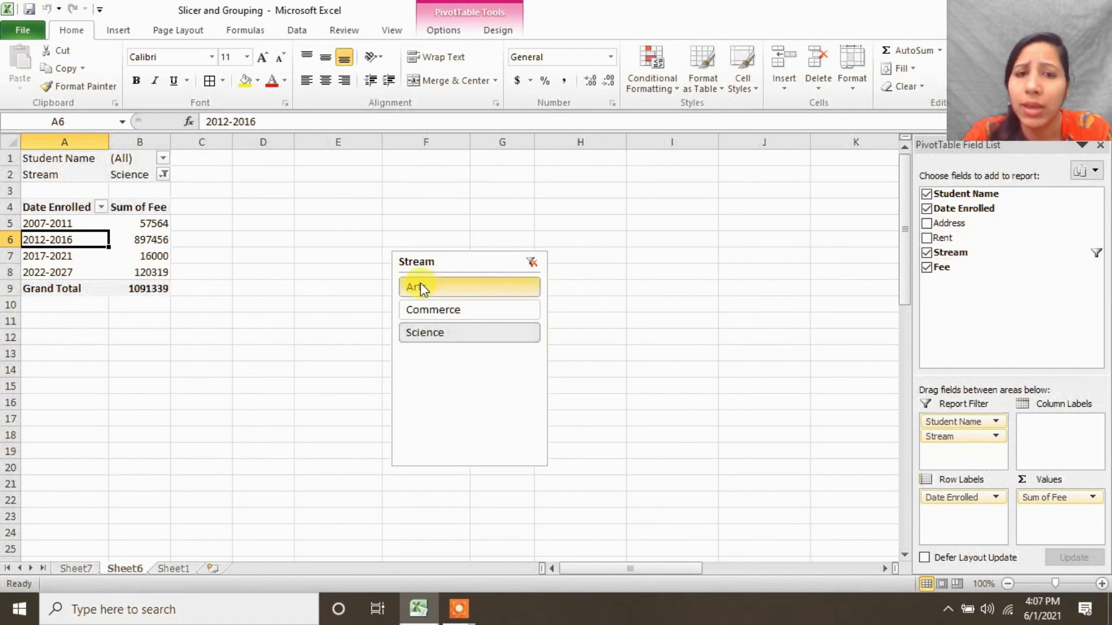
pyautogui.click(466, 262)
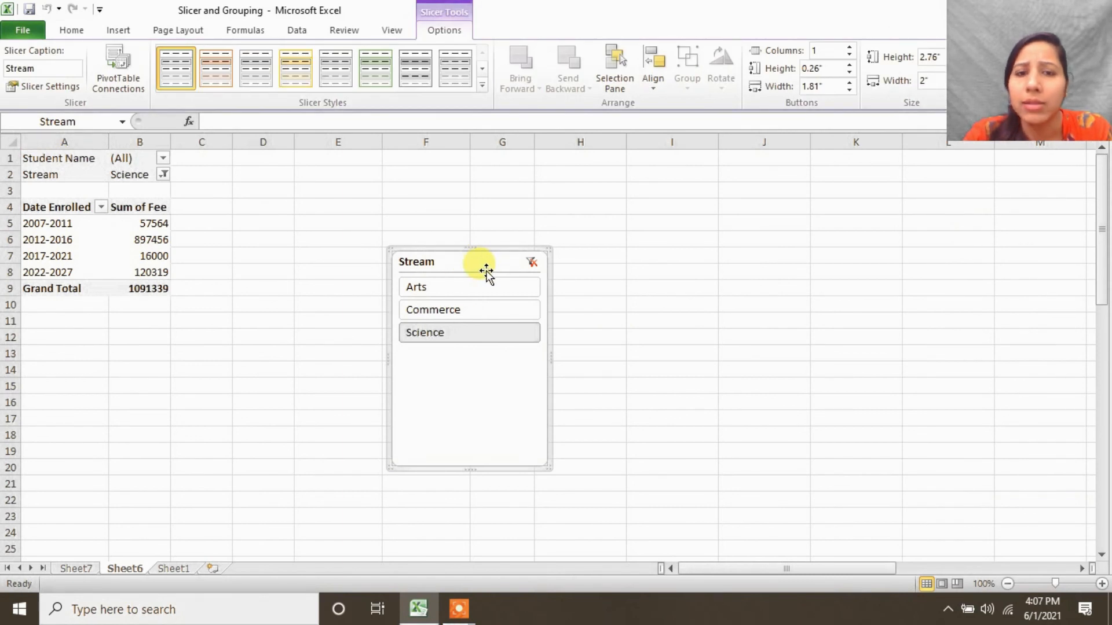
pyautogui.click(92, 256)
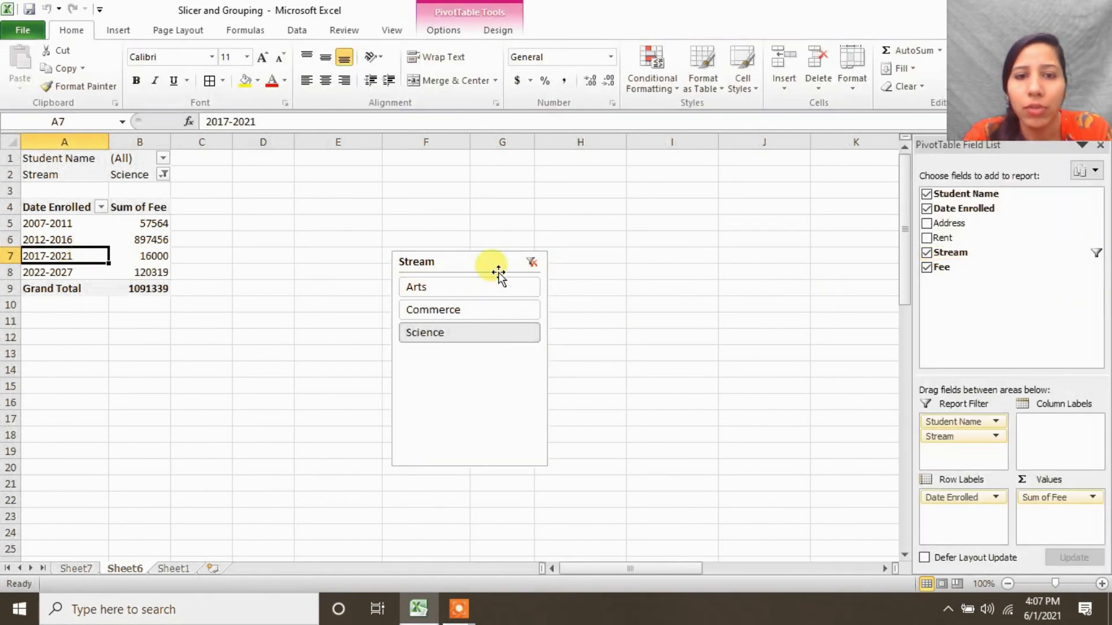
pyautogui.click(433, 287)
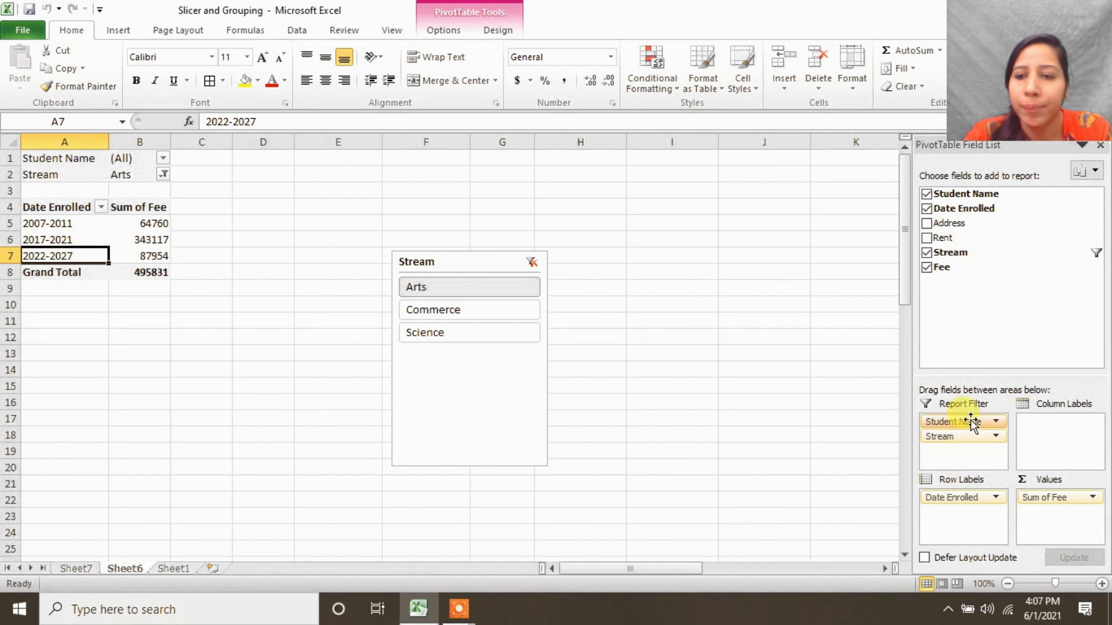
# - Place Student Name below Date Enrolled in the row labels and filter the Stream slicer by Commerce, finishing on Science
pyautogui.moveTo(968, 422); pyautogui.dragTo(984, 530)
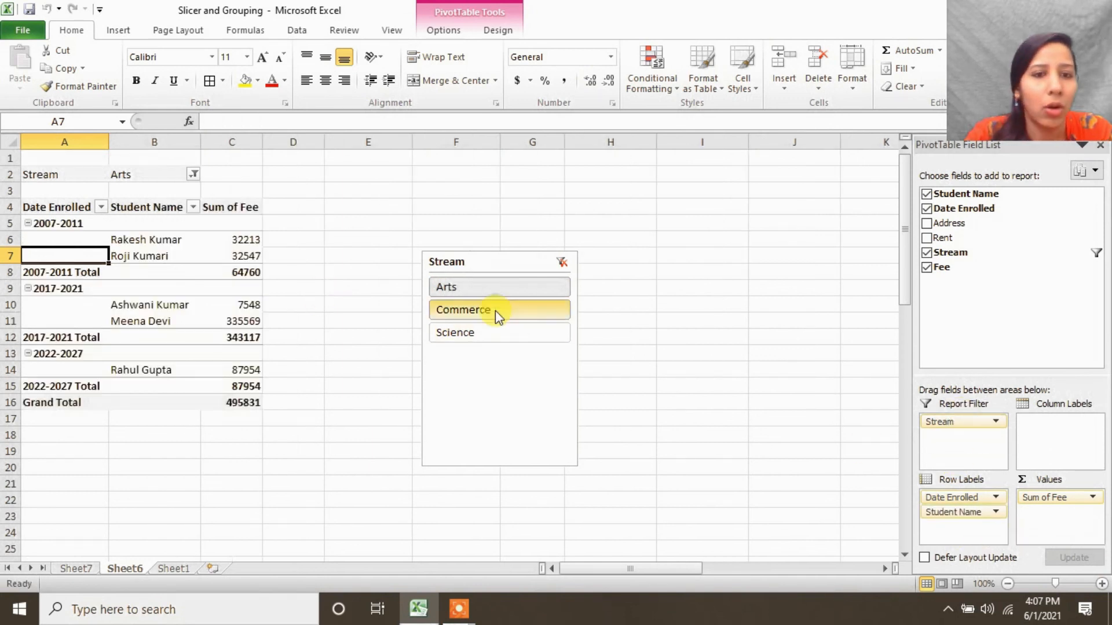
pyautogui.click(494, 310)
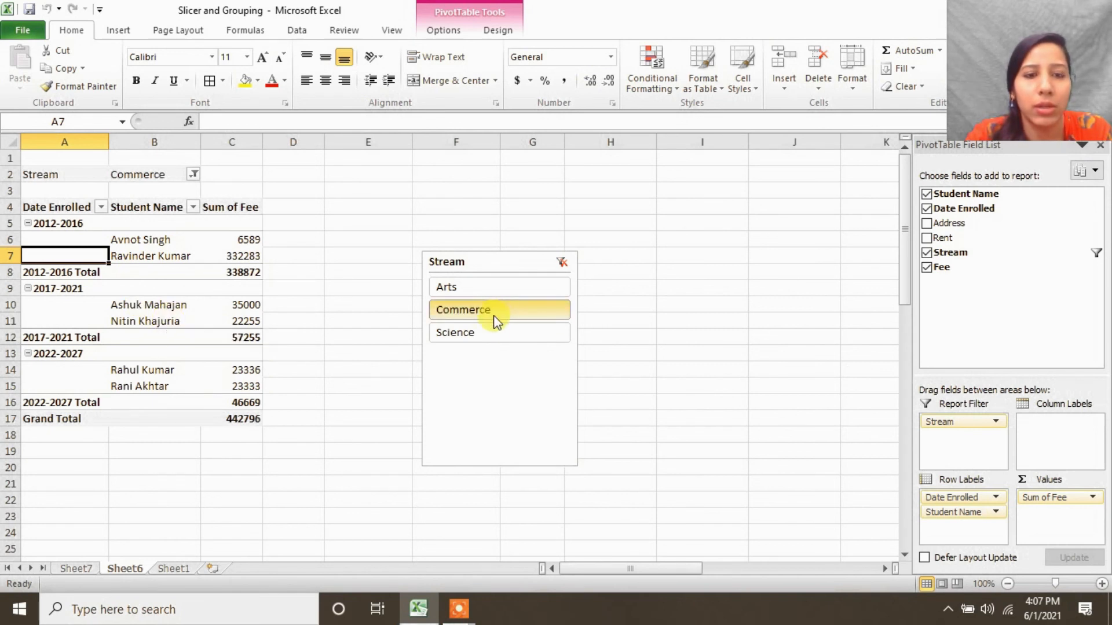
pyautogui.click(489, 332)
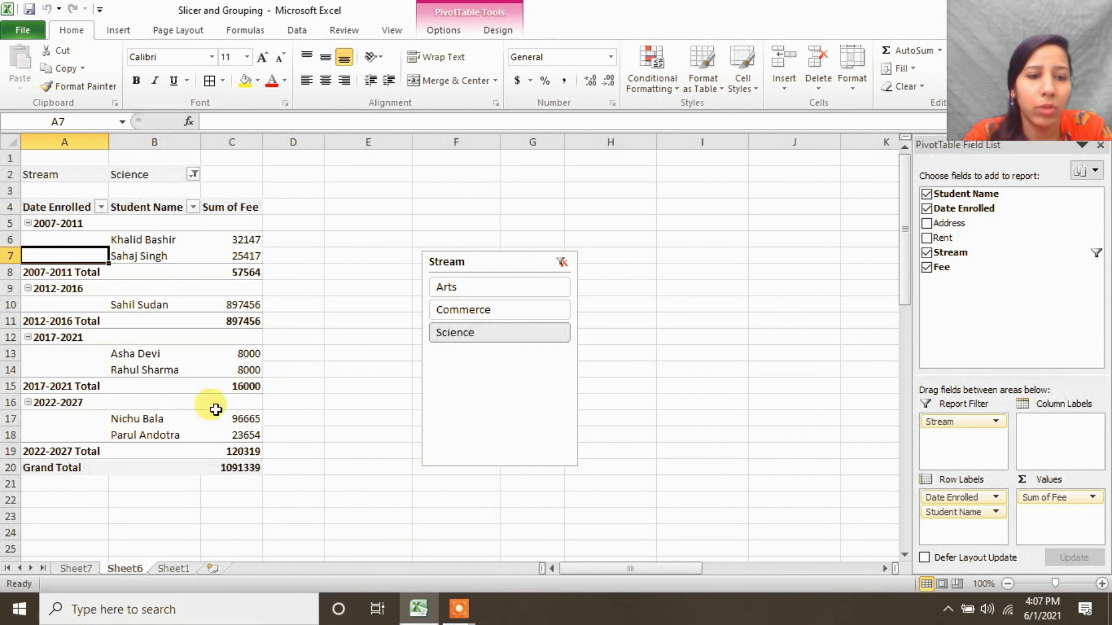
pyautogui.click(133, 379)
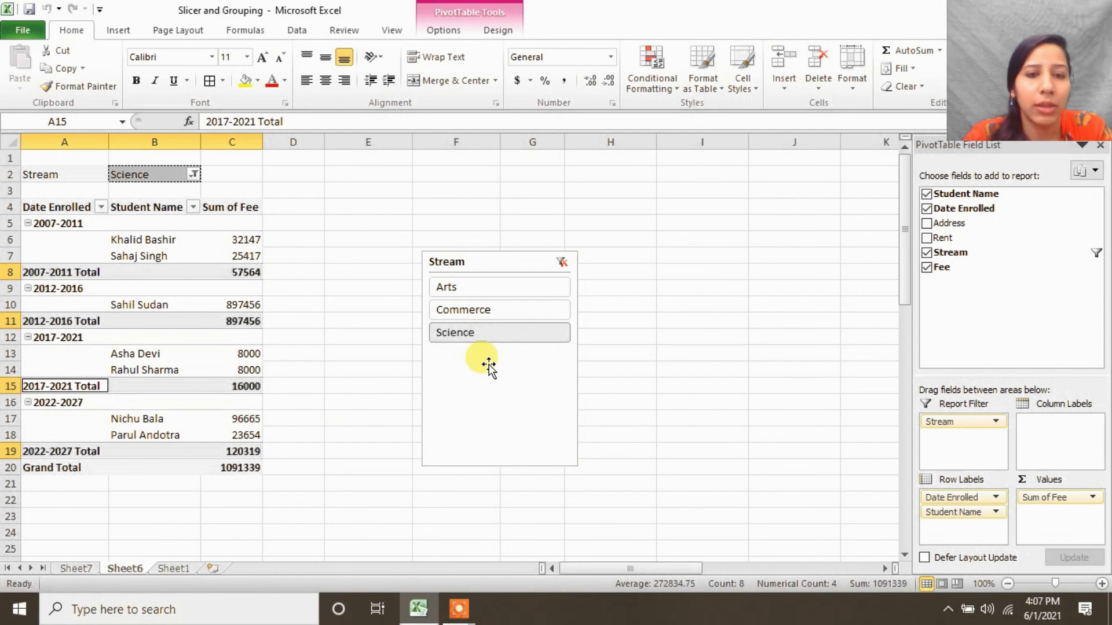
# - Cycle the Stream slicer repeatedly through Arts, Commerce and Science to compare the grouped students and subtotals, ending on Science
pyautogui.click(484, 312)
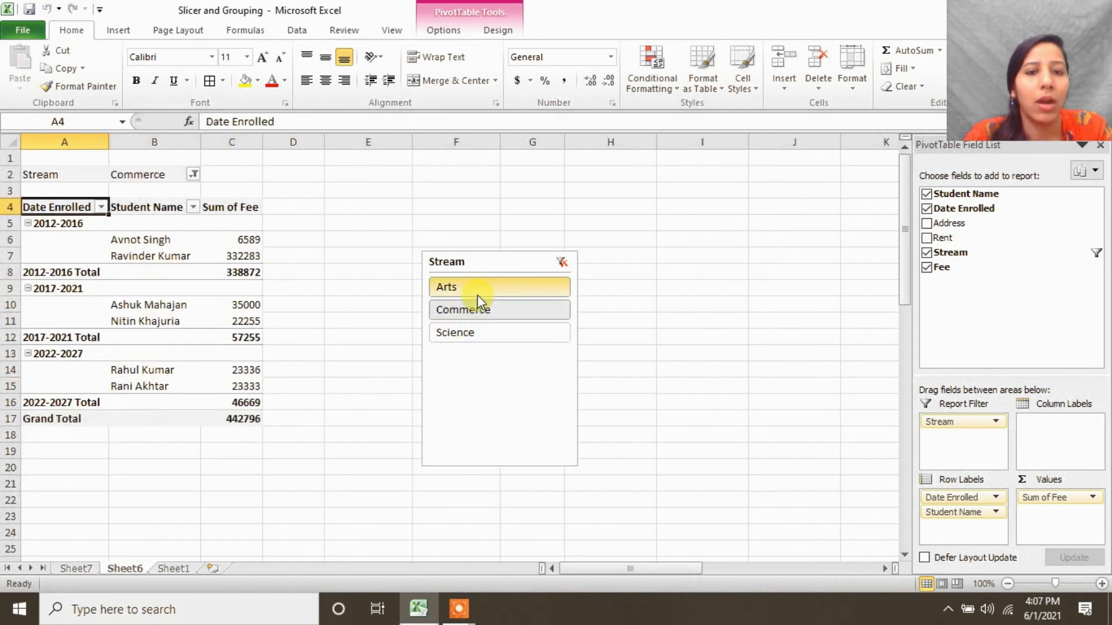
pyautogui.click(477, 292)
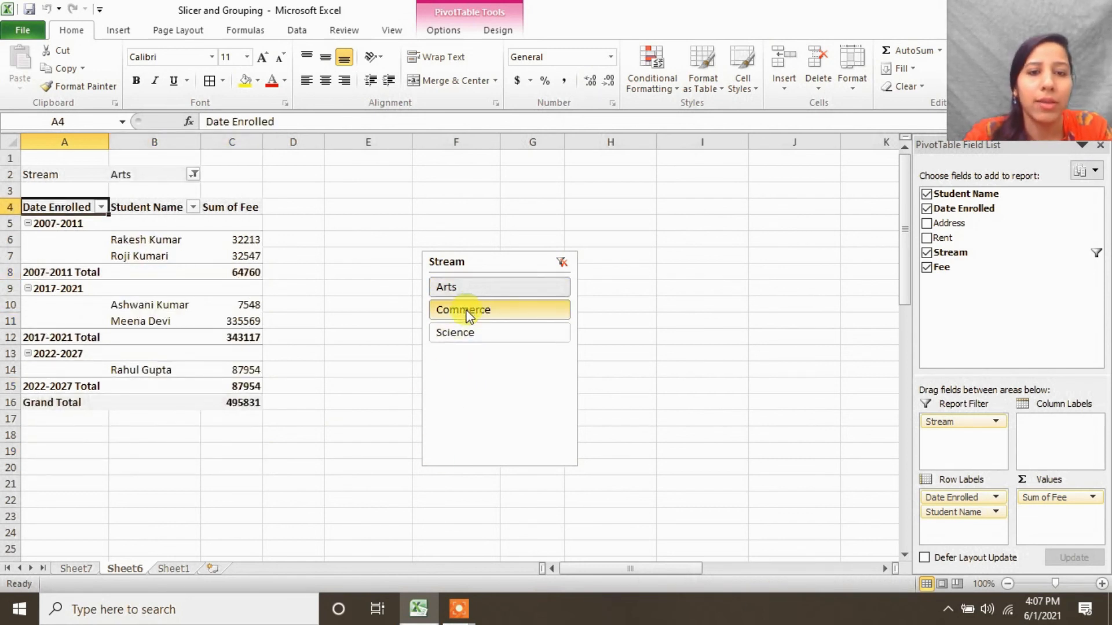
pyautogui.click(467, 312)
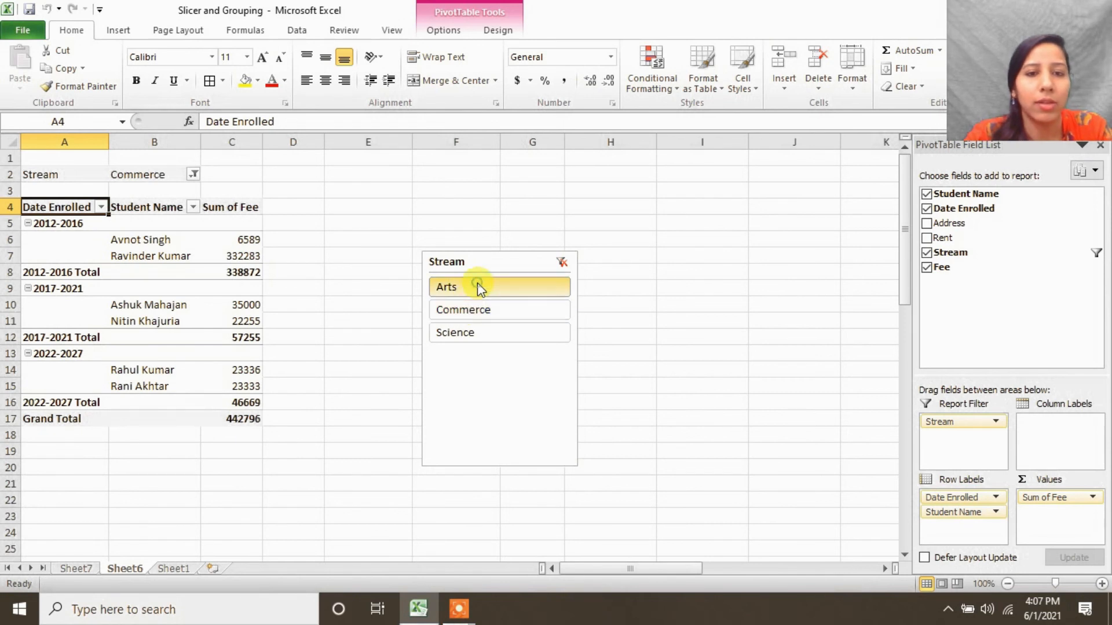
pyautogui.click(477, 284)
pyautogui.click(467, 312)
pyautogui.click(461, 331)
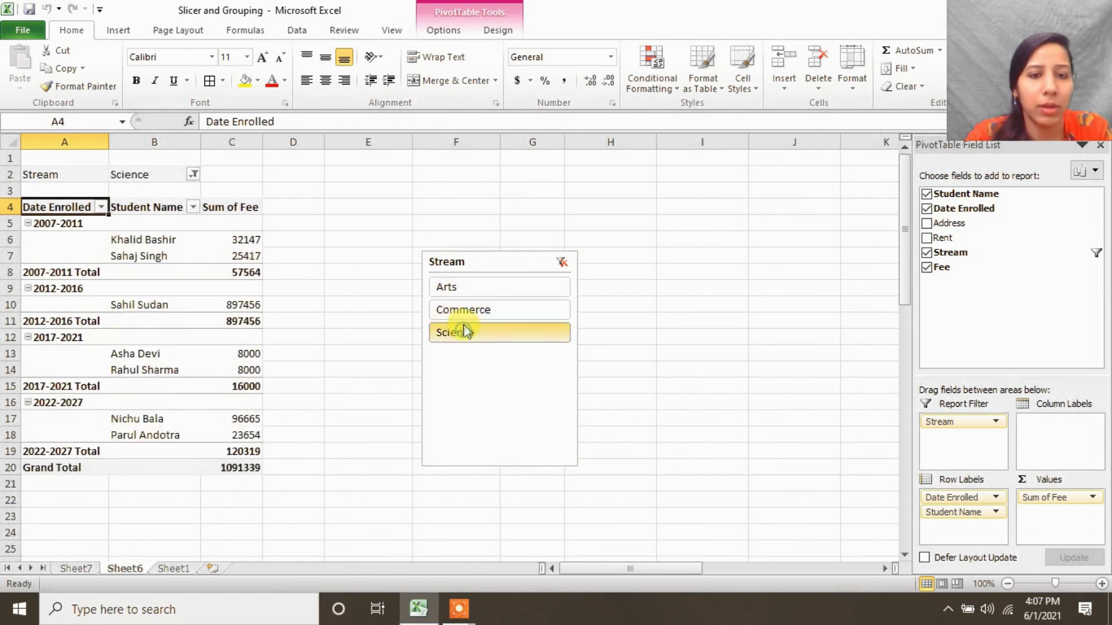
pyautogui.click(466, 294)
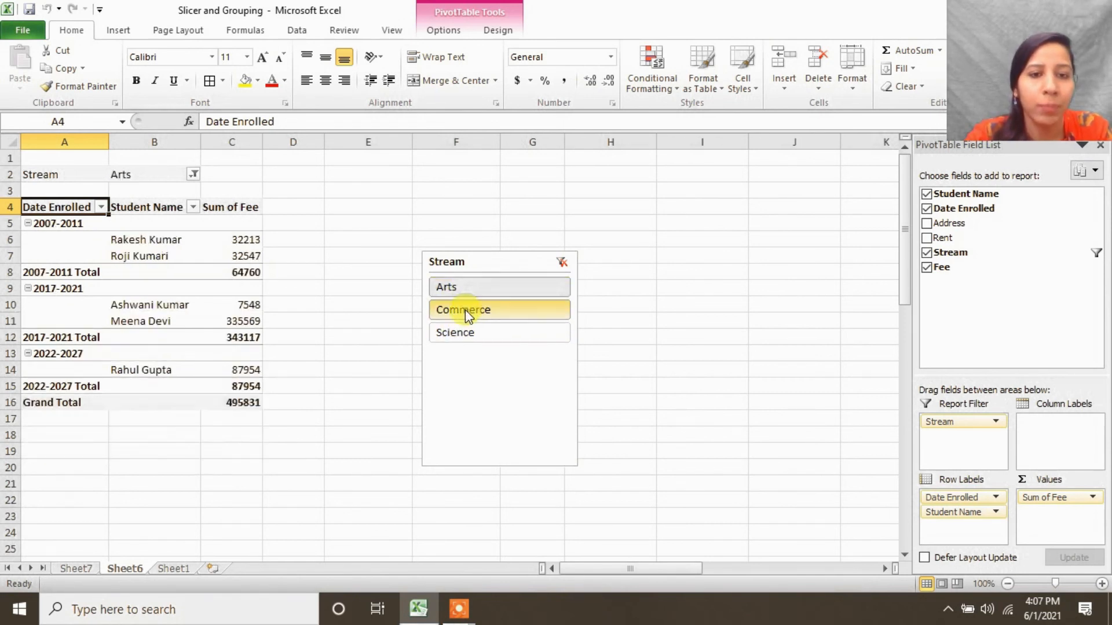
pyautogui.click(466, 312)
pyautogui.click(469, 330)
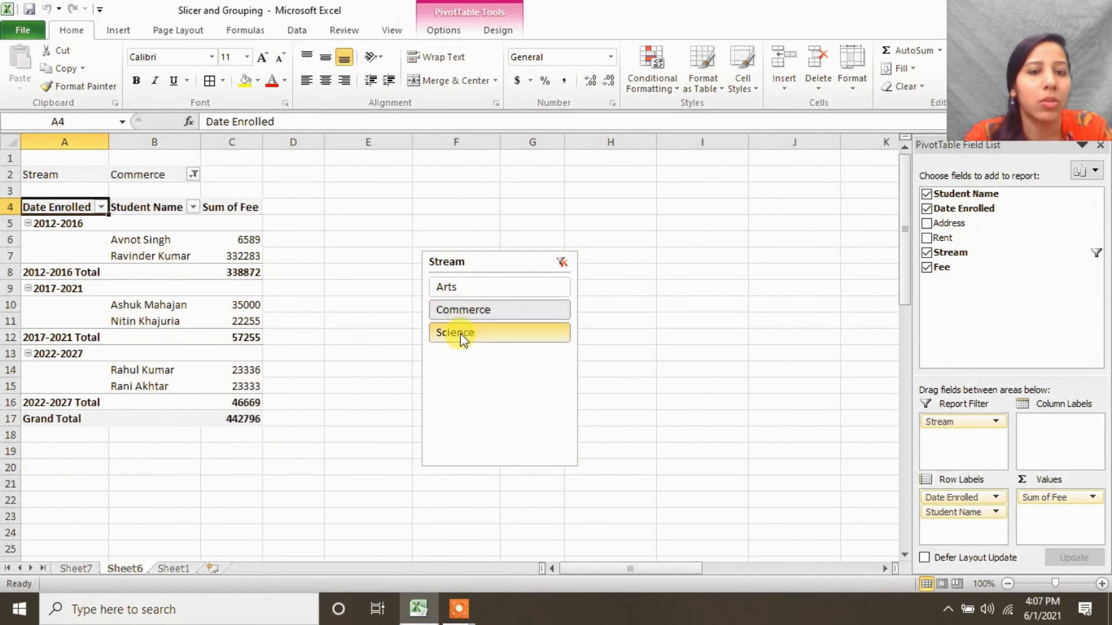
pyautogui.click(457, 334)
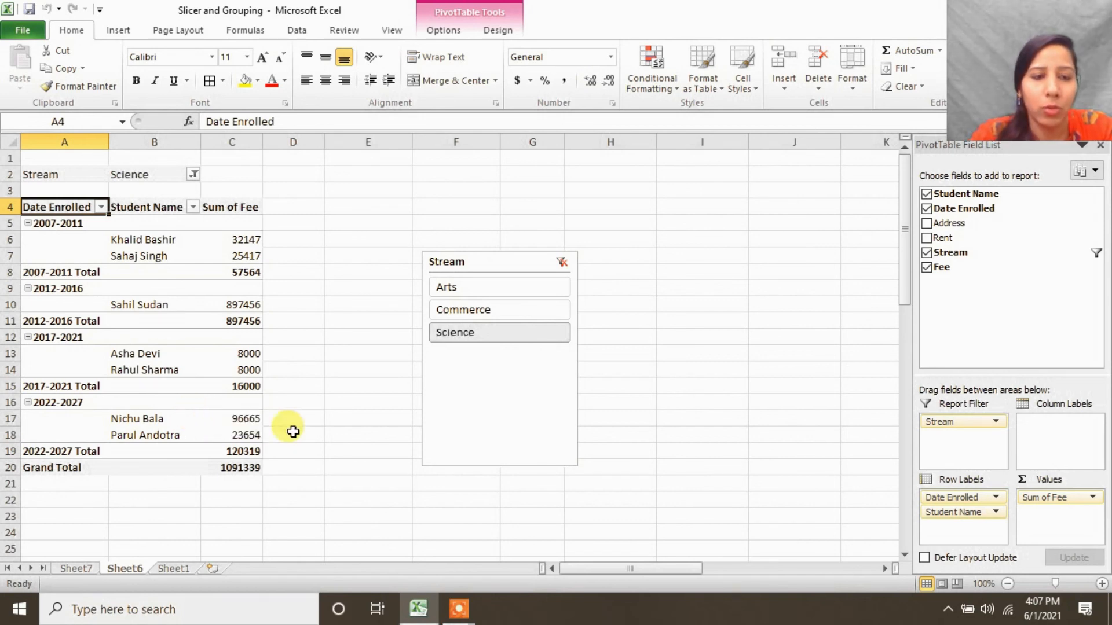
# - Compare the source table on Sheet1 with the Science-filtered PivotTable on Sheet6
pyautogui.click(183, 568)
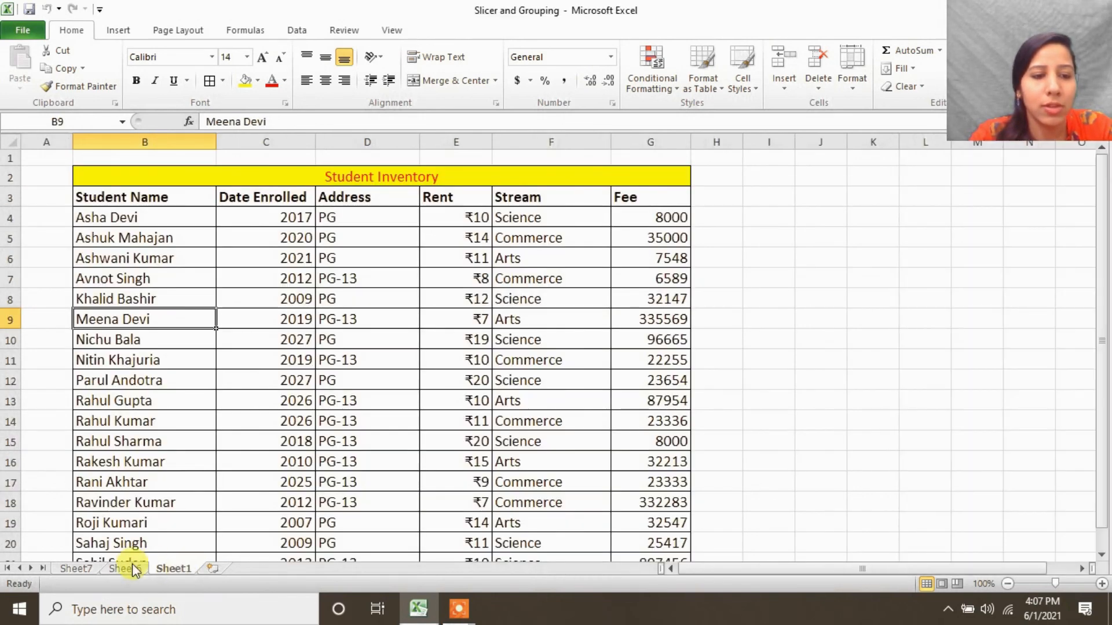
pyautogui.click(127, 568)
pyautogui.click(173, 568)
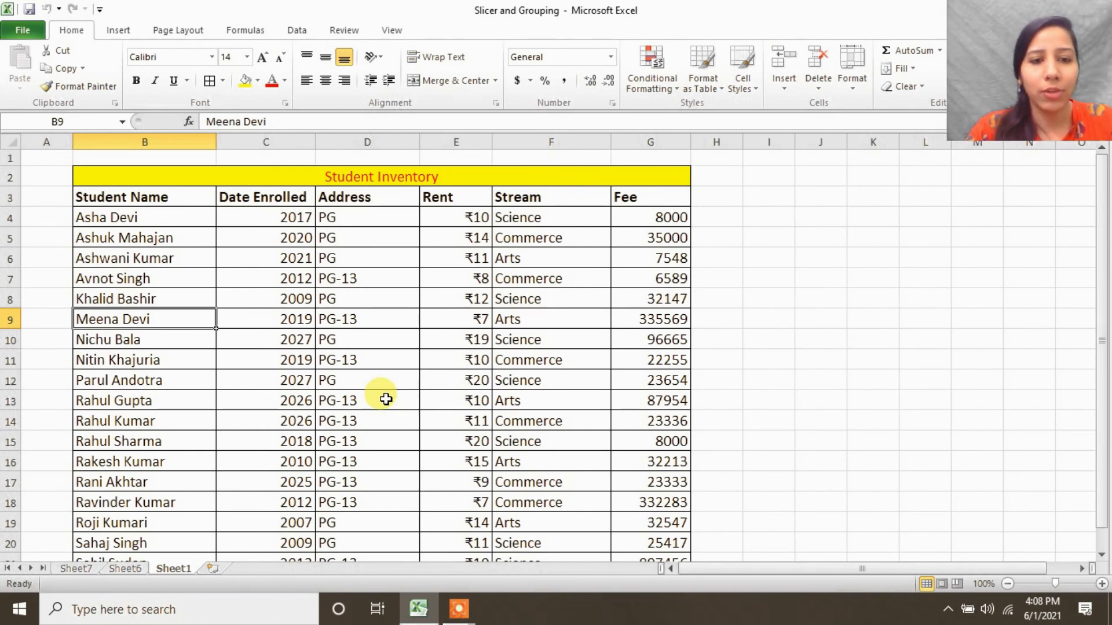
pyautogui.click(126, 568)
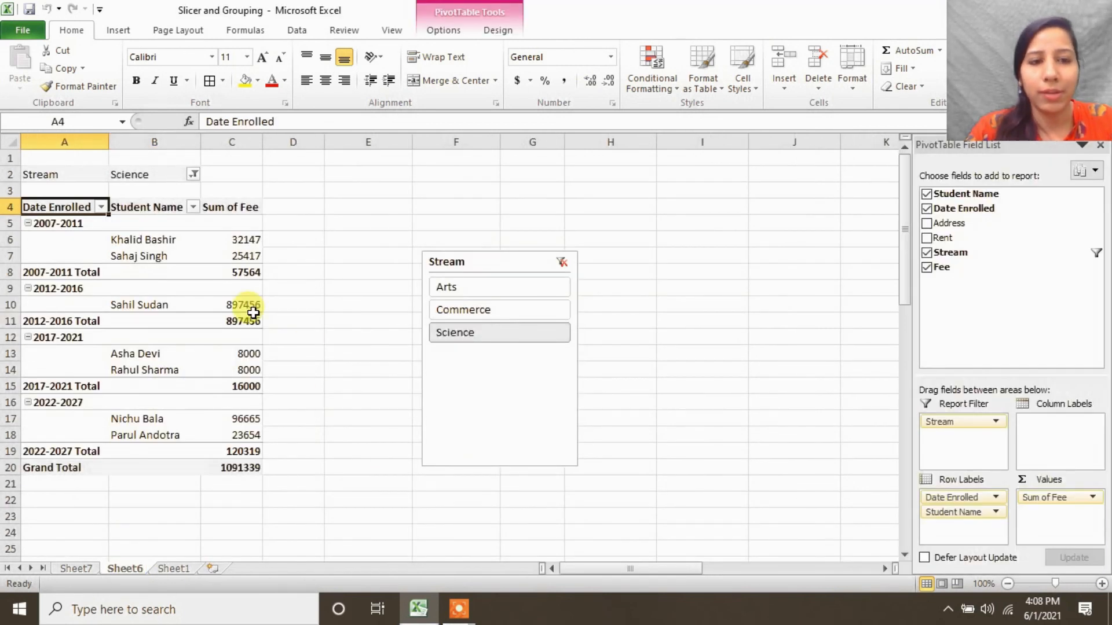
pyautogui.moveTo(253, 313)
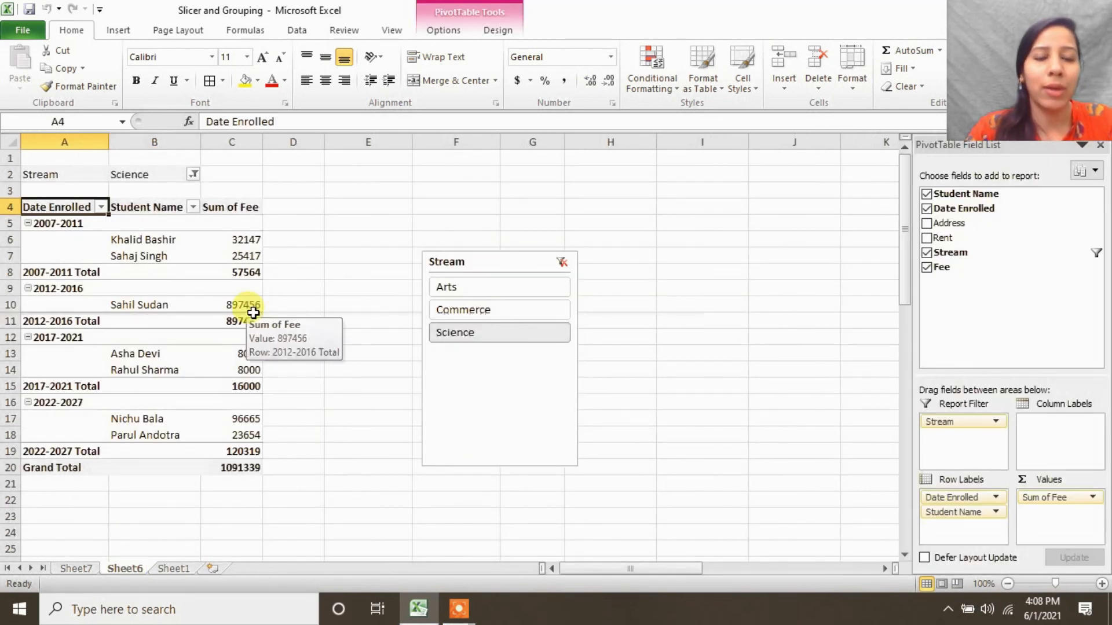